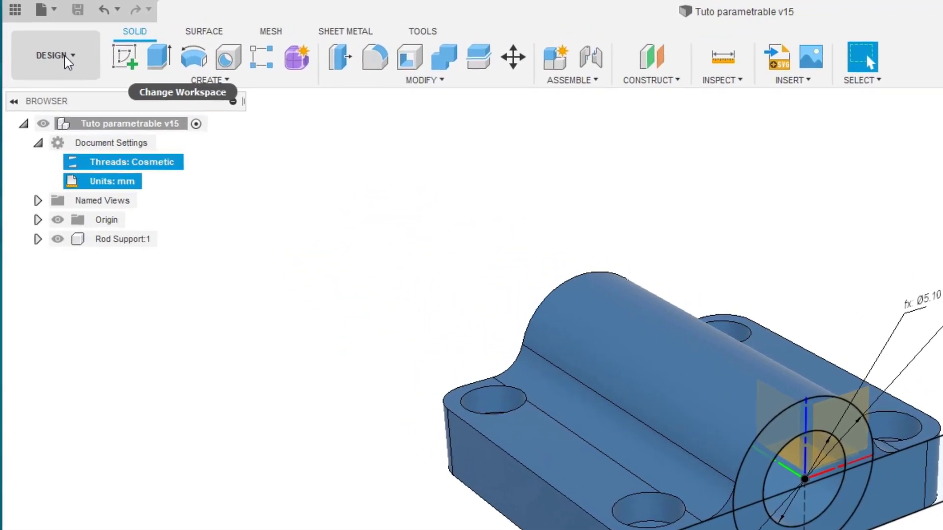
left_click(67, 62)
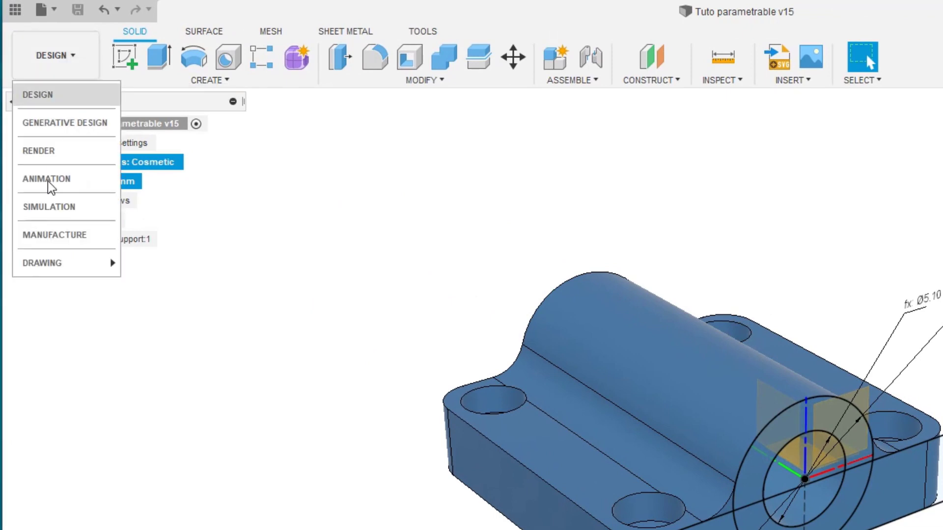
mouse_move(58, 269)
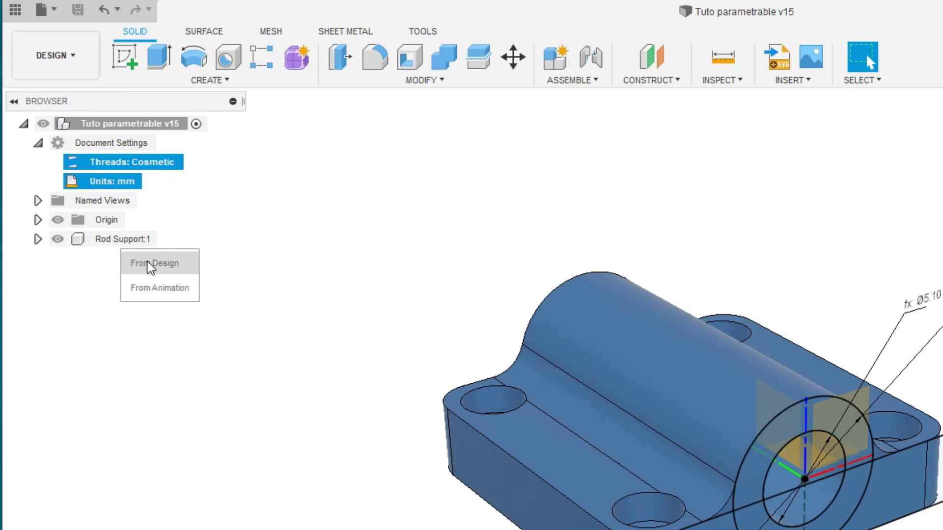
left_click(367, 238)
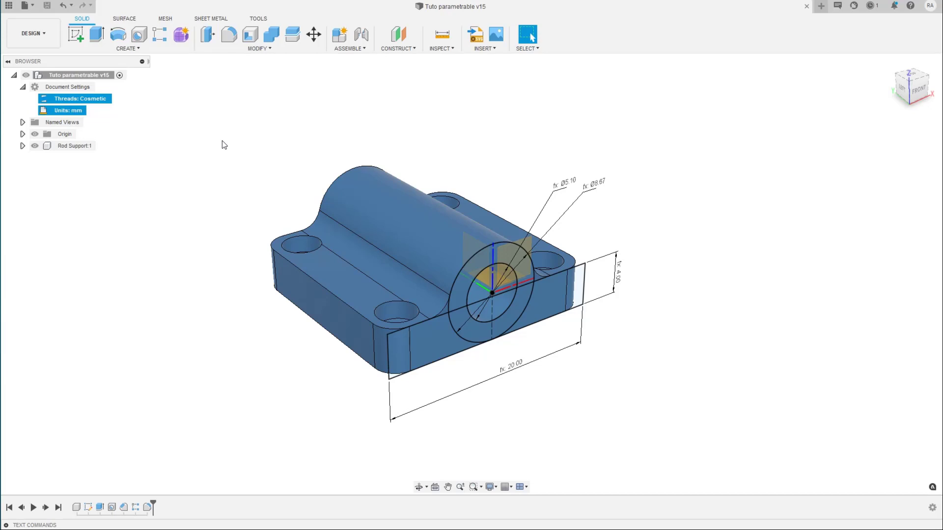
scroll(269, 162, "down", 1)
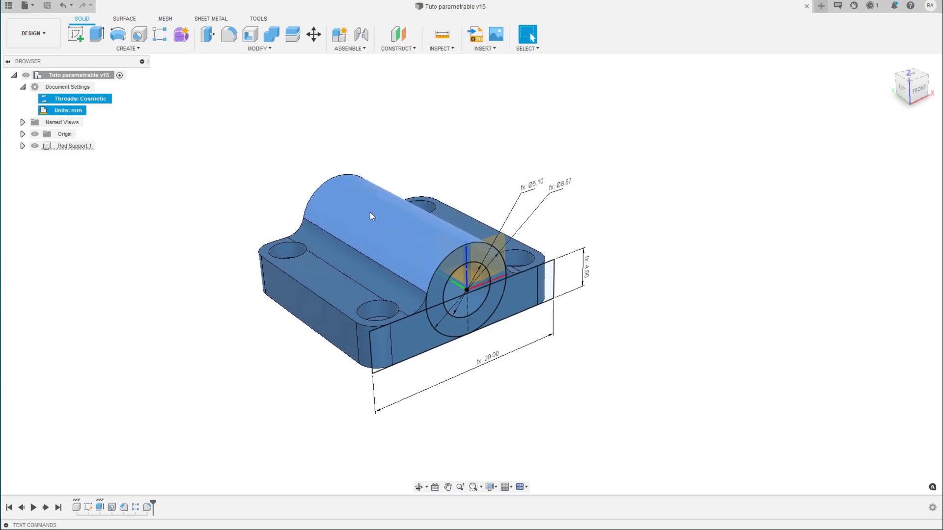
scroll(371, 216, "down", 2)
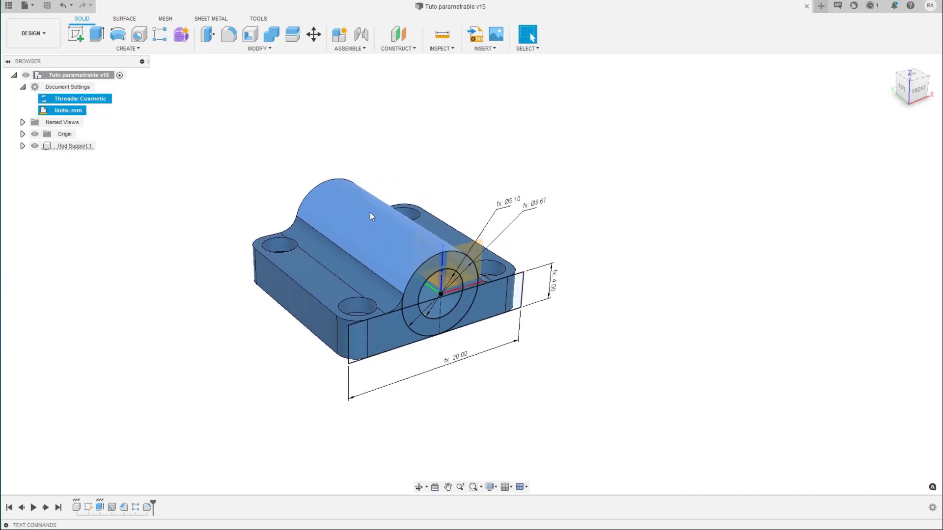
Step: Open the 3D spline design from the TRAINING project
left_click(9, 6)
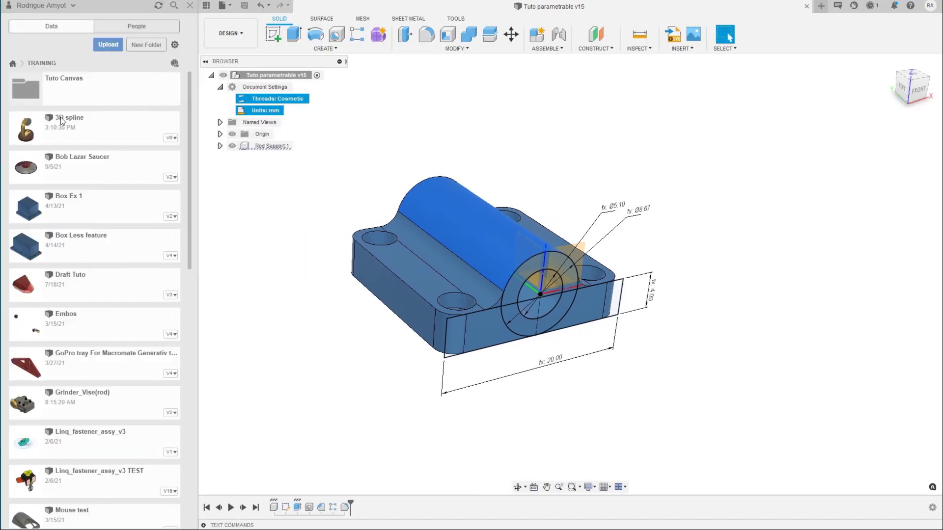
double_click(61, 120)
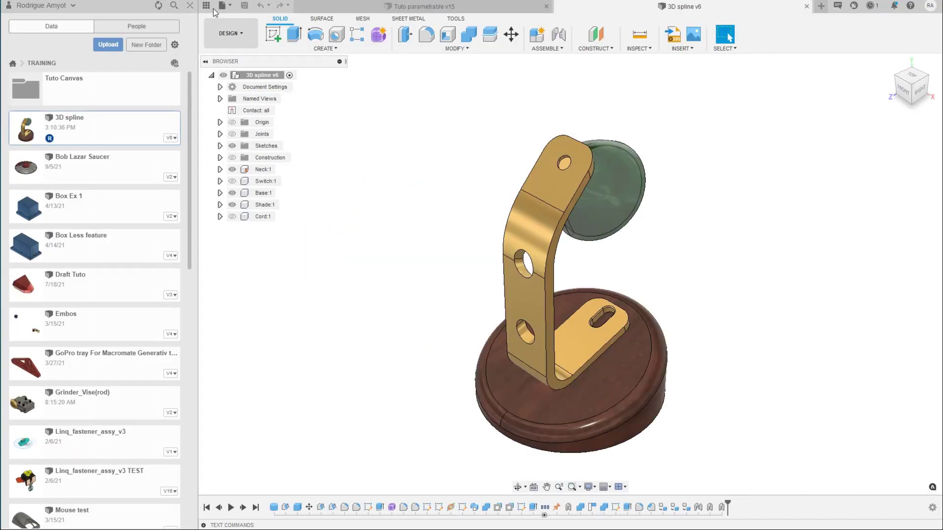
left_click(206, 6)
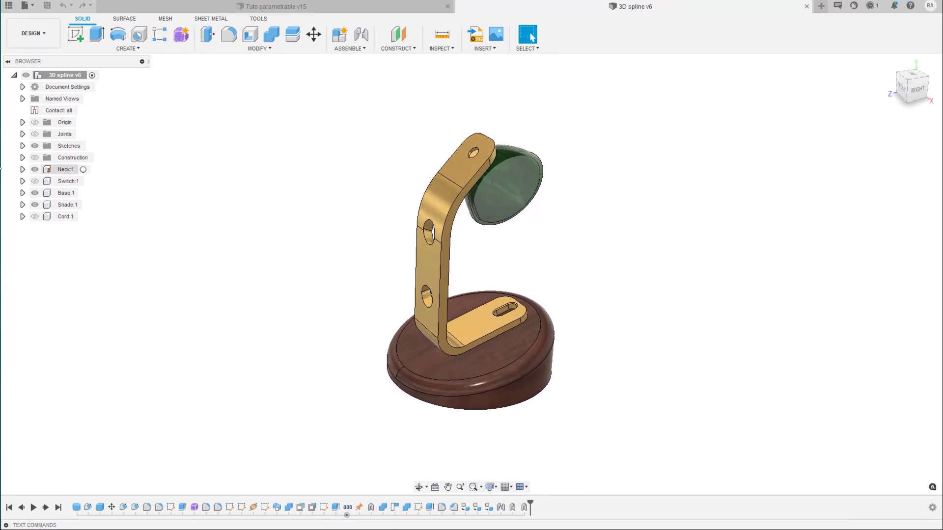
Step: Show and hide again the Cord and Switch components, and examine the lamp from the side
left_click(35, 217)
left_click(35, 217)
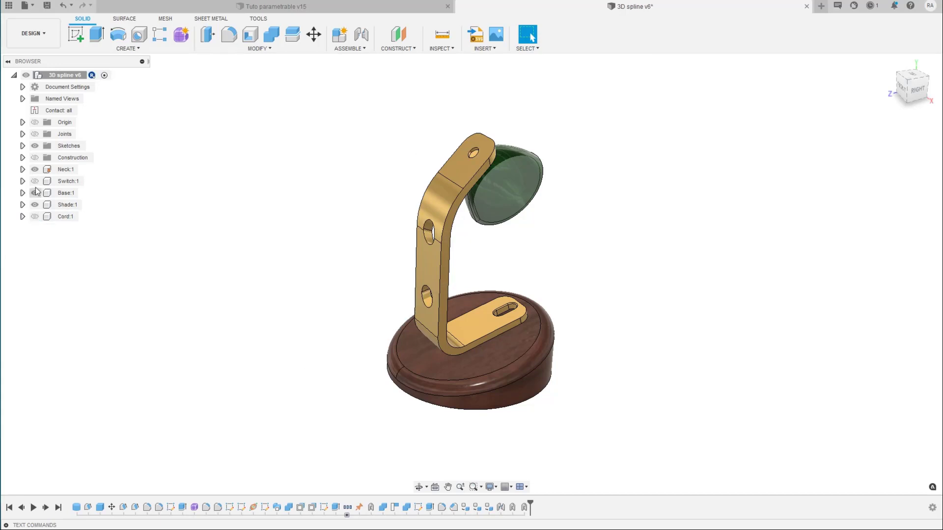
left_click(35, 181)
left_click(35, 182)
middle_click_drag(338, 334, 332, 214, "shift")
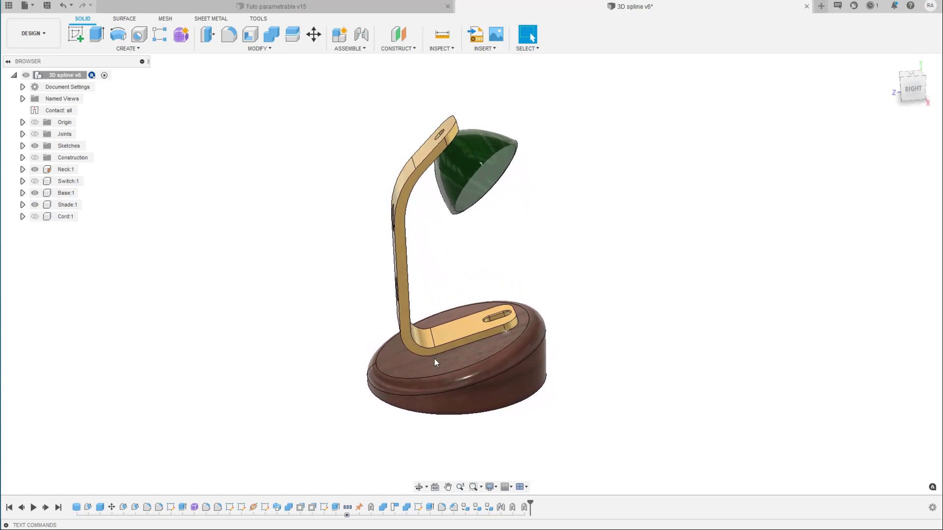
Step: Start creating a new drawing from the current lamp design
left_click(34, 34)
mouse_move(54, 165)
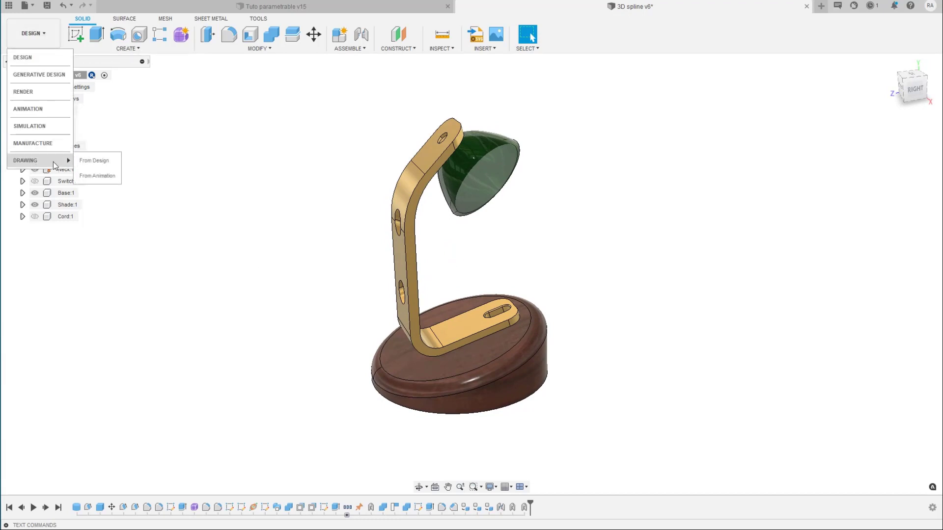
left_click(91, 161)
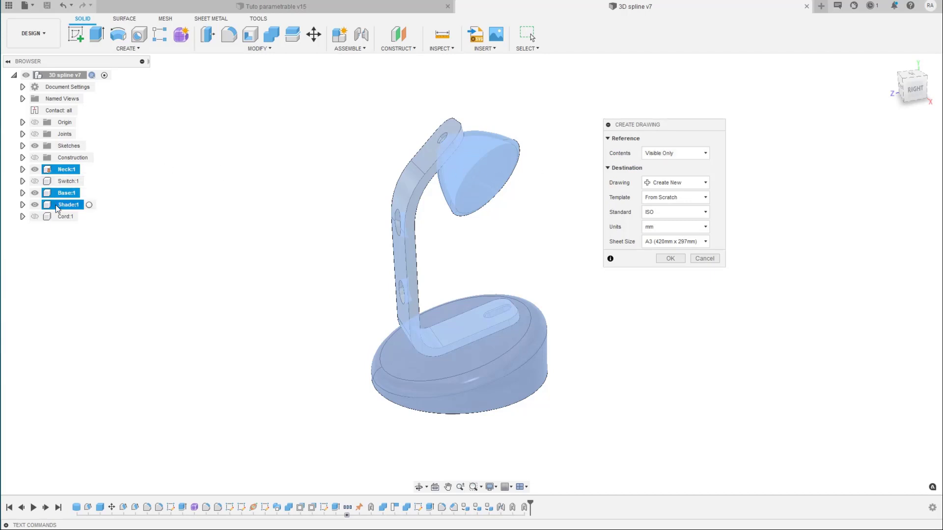
Step: Try Full Assembly as the contents of the new drawing and inspect the highlighted components
left_click(682, 153)
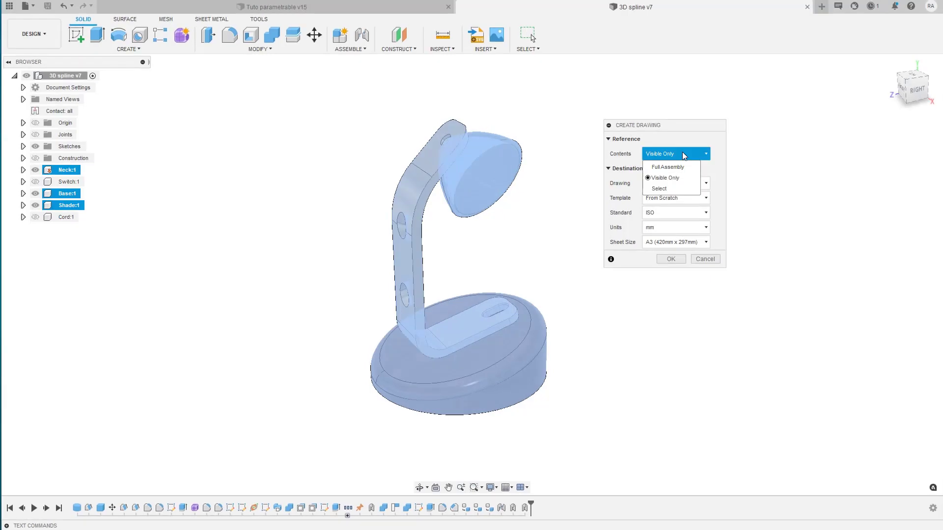
left_click(671, 167)
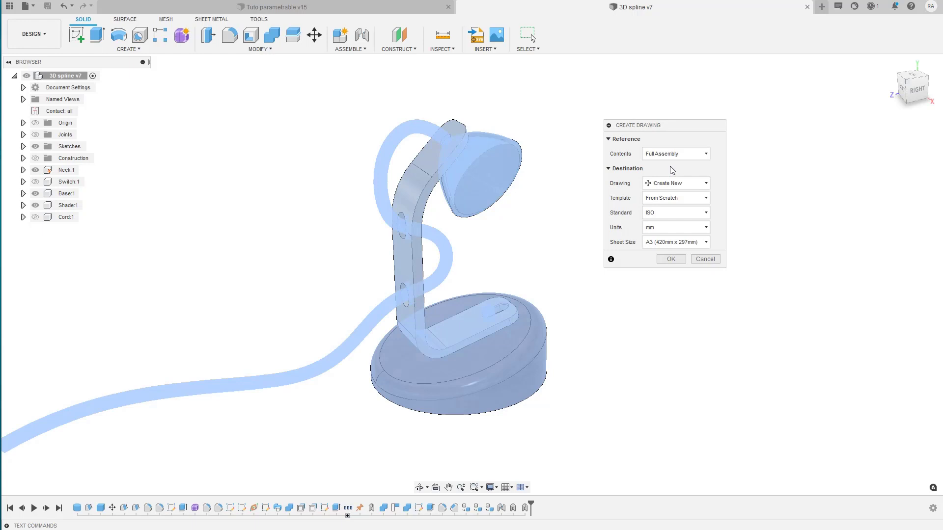
mouse_move(671, 168)
middle_mouse_down("shift")
mouse_move(494, 168)
mouse_move(494, 204)
mouse_move(379, 164)
middle_mouse_up("shift")
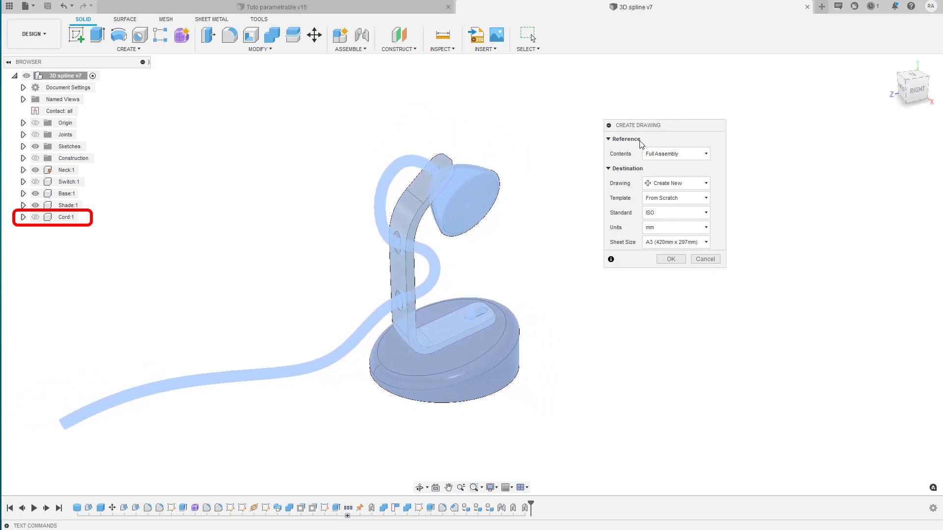
Step: Set the drawing contents to Select, pick the Cord, Shade, Base, Switch and Neck components, and create the A3 drawing
left_click(663, 155)
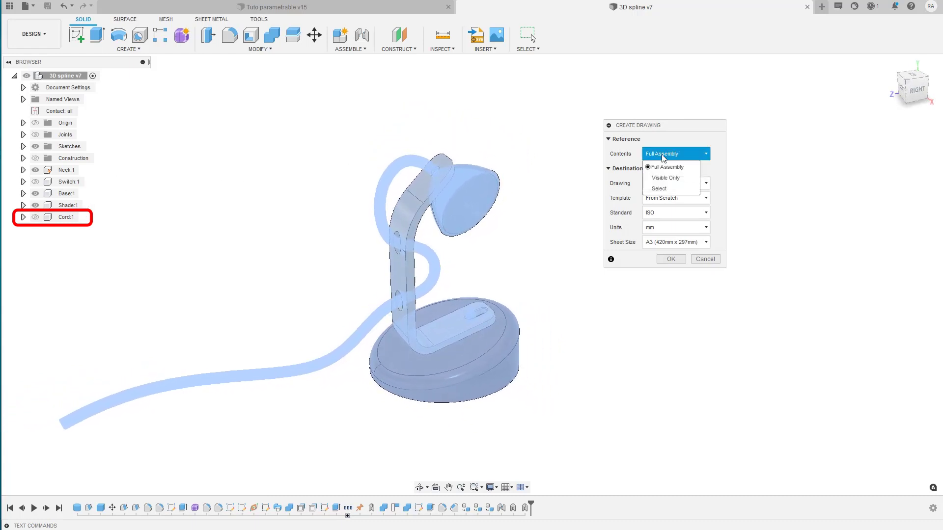
left_click(658, 189)
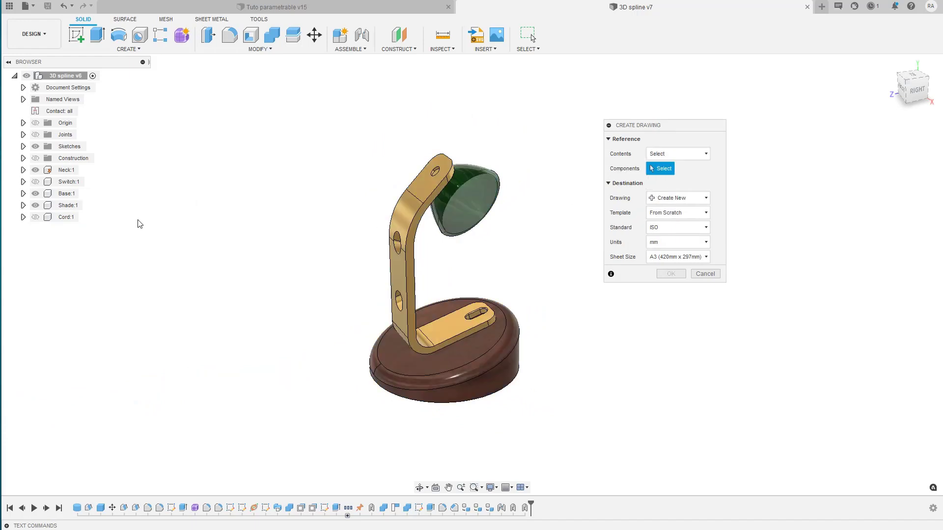
left_click(456, 201)
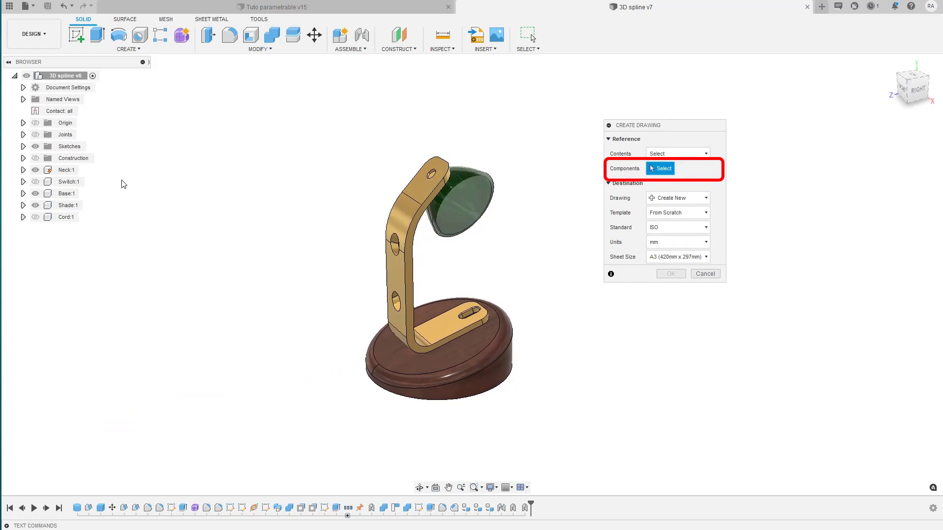
left_click(52, 220)
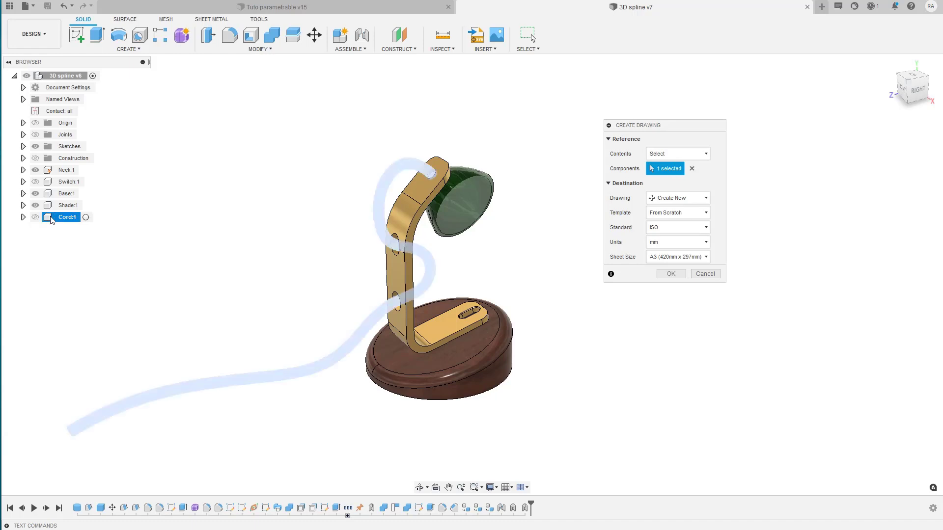
left_click(51, 205)
left_click(52, 193)
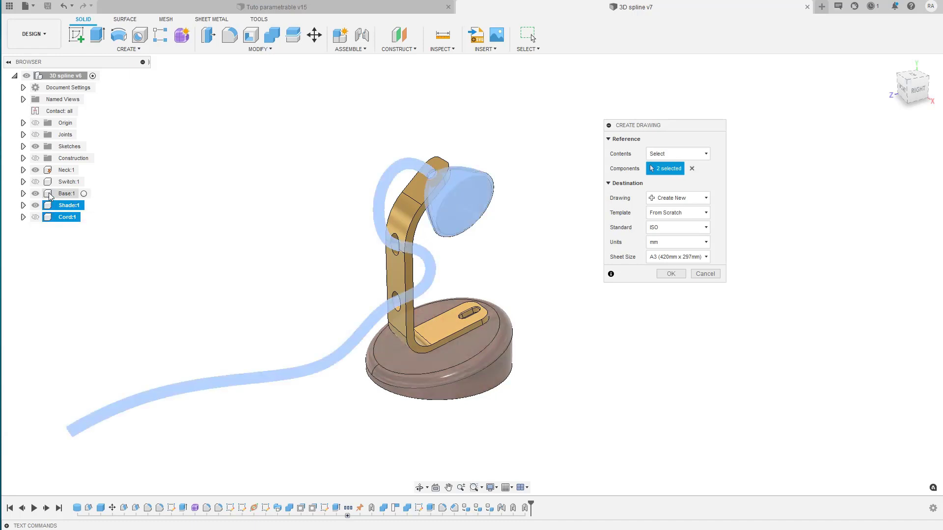
left_click(52, 182)
left_click(52, 169)
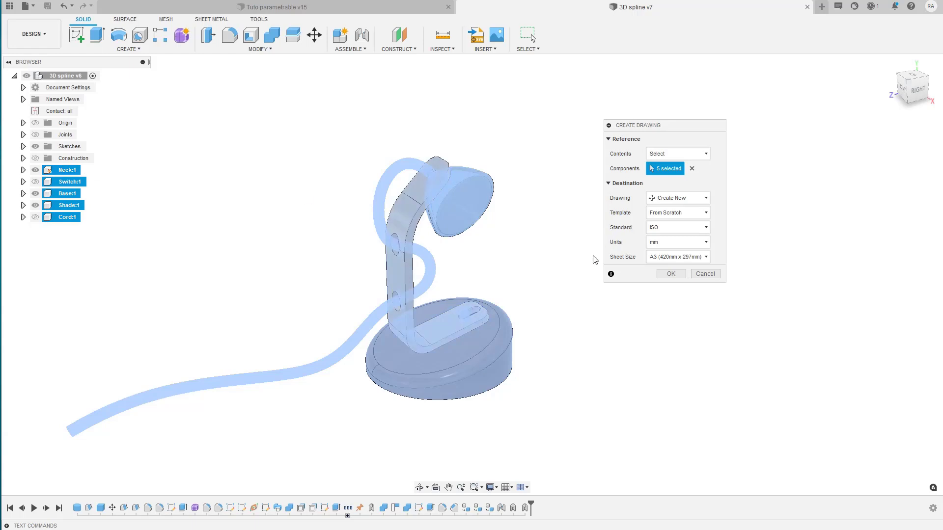
left_click(669, 273)
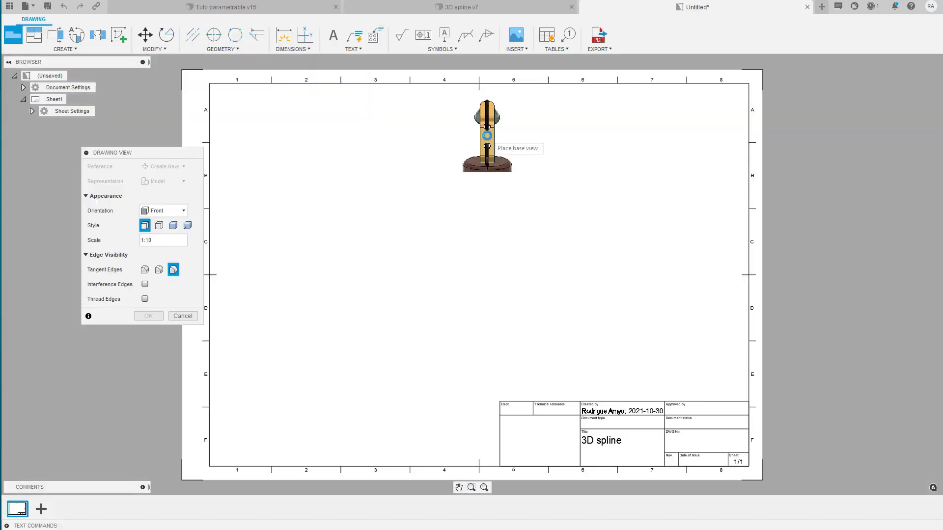
Step: Place the base view on the sheet with the RIGHT named view orientation at 1:10 scale
left_click(163, 213)
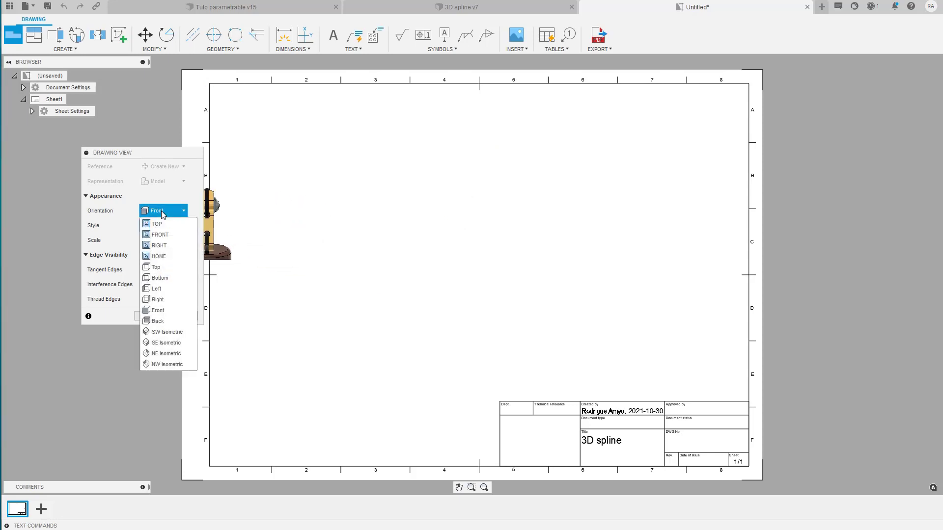
left_click(159, 246)
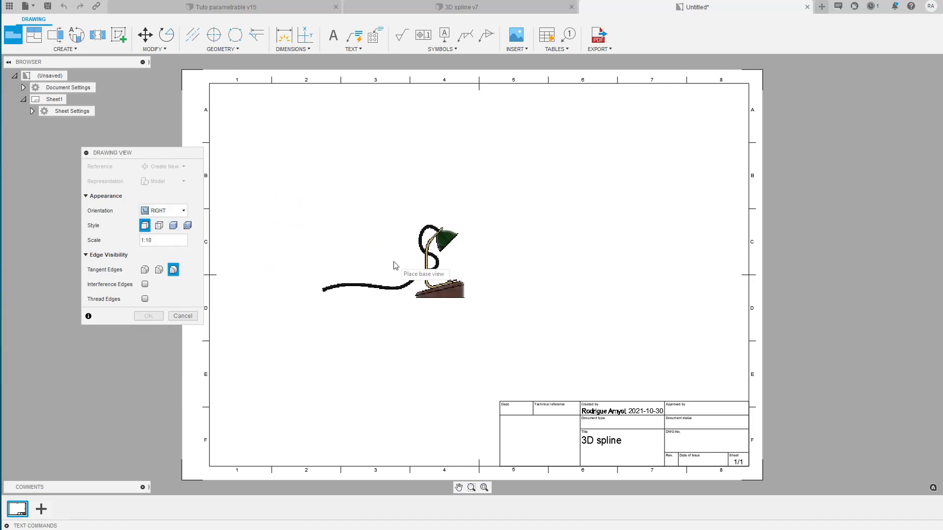
left_click(375, 302)
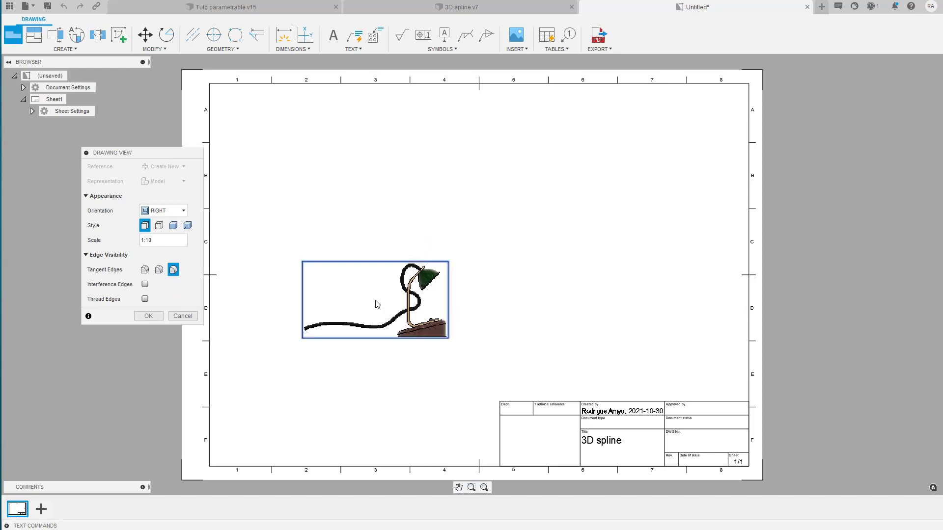
key("Return")
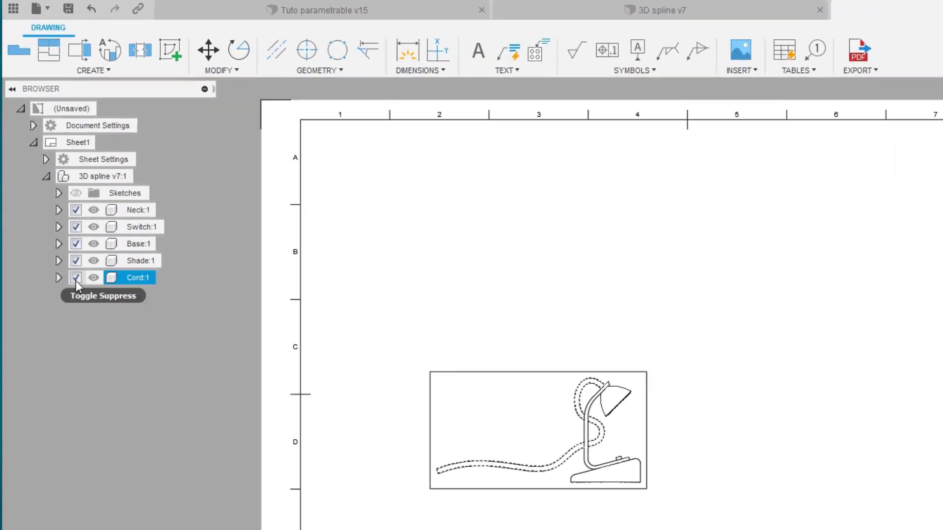
Step: Suppress and restore the Cord component in the drawing, and toggle its visibility off and on
left_click(75, 278)
left_click(76, 279)
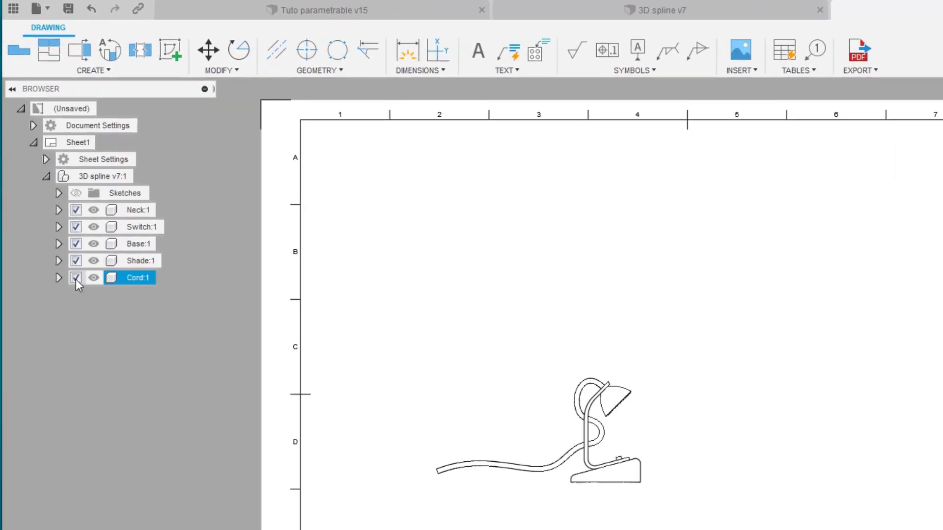
left_click(90, 275)
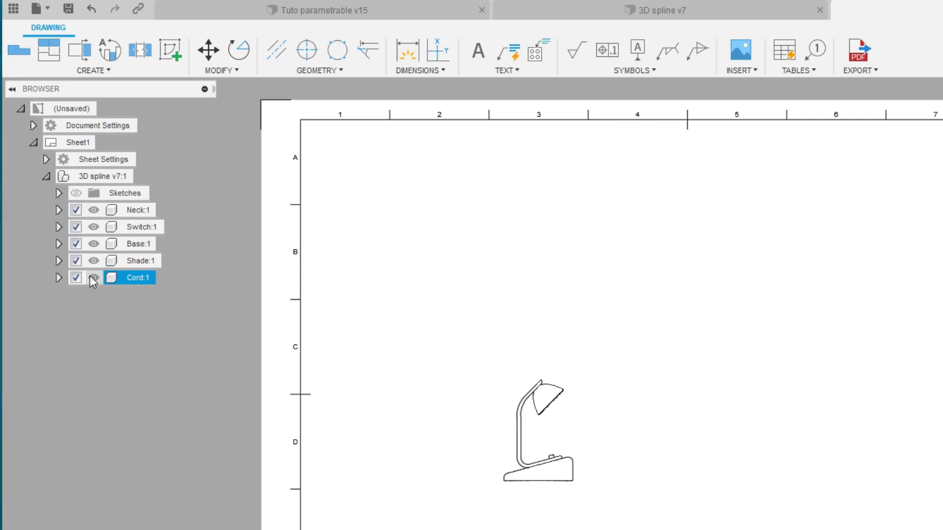
left_click(90, 276)
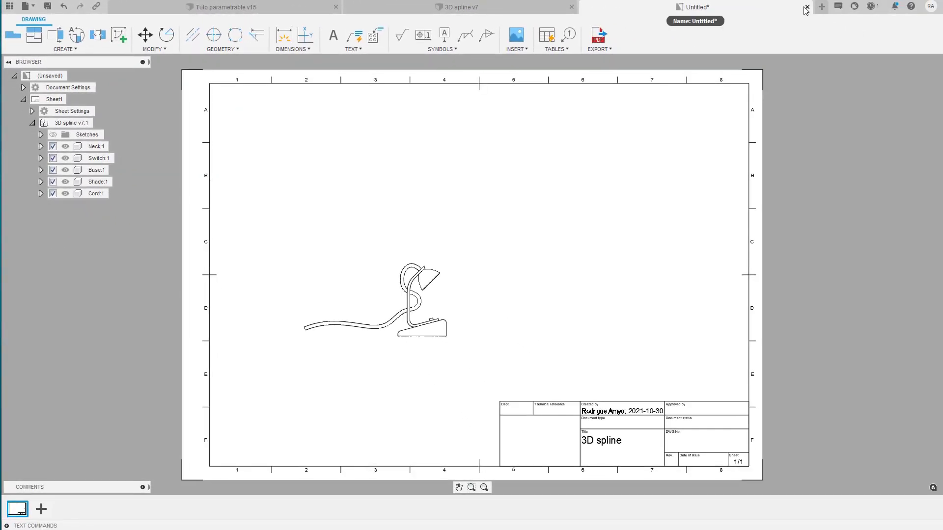
Step: Close the untitled drawing without saving it, and close the 3D spline design
left_click(806, 7)
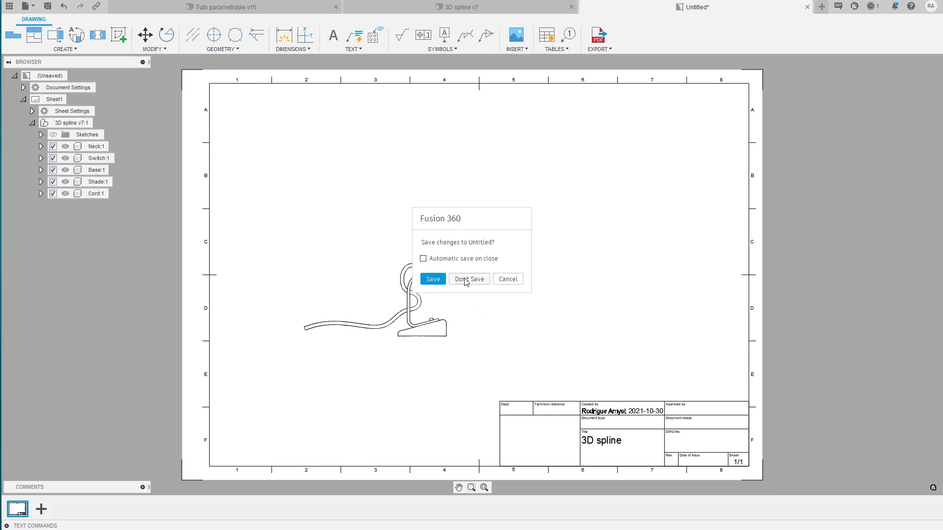
left_click(466, 279)
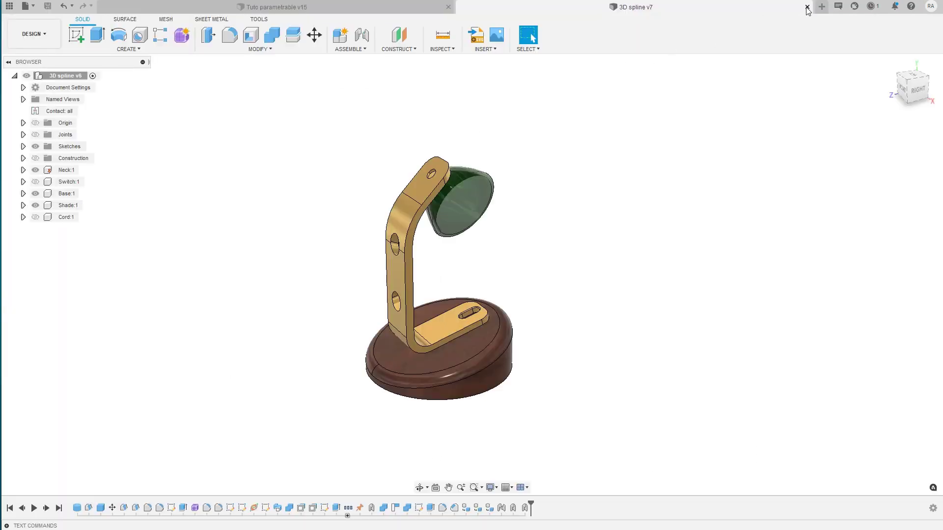
left_click(807, 8)
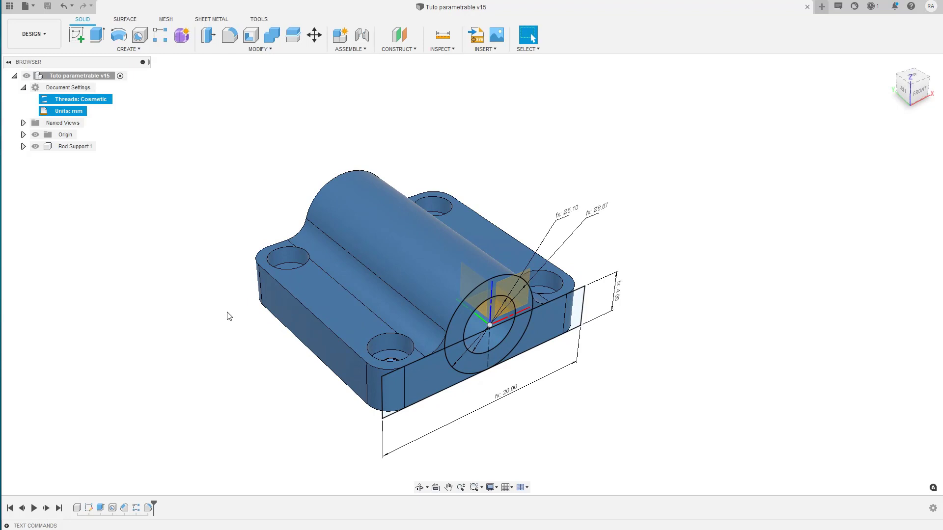
Step: Open the parameters list of the rod support design
left_click(348, 49)
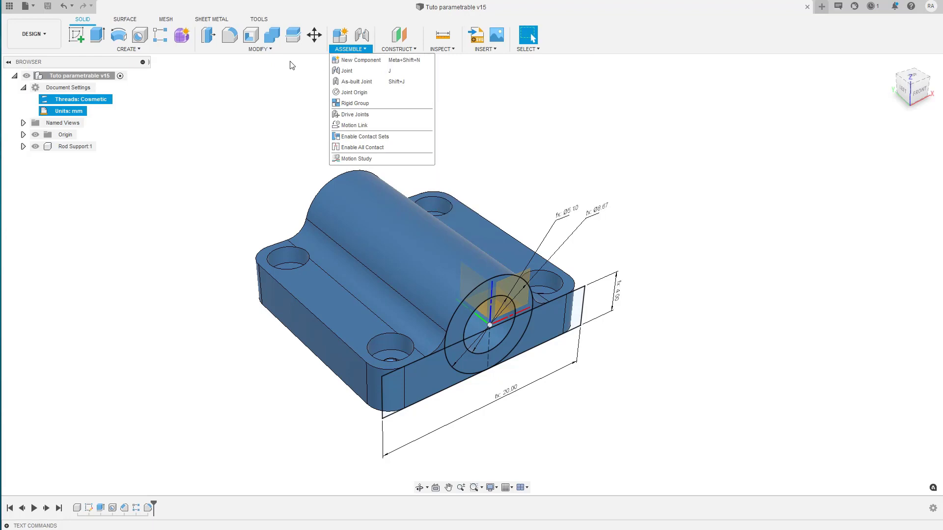
left_click(259, 49)
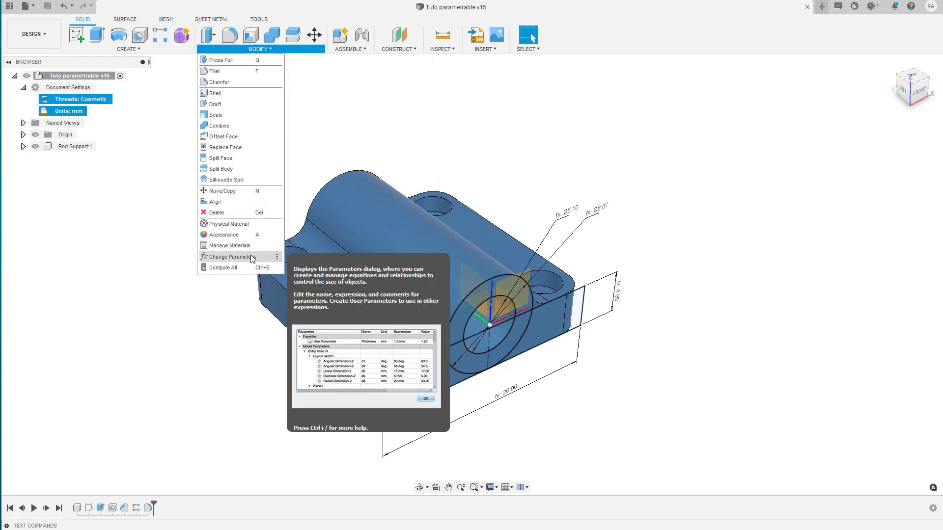
left_click(232, 256)
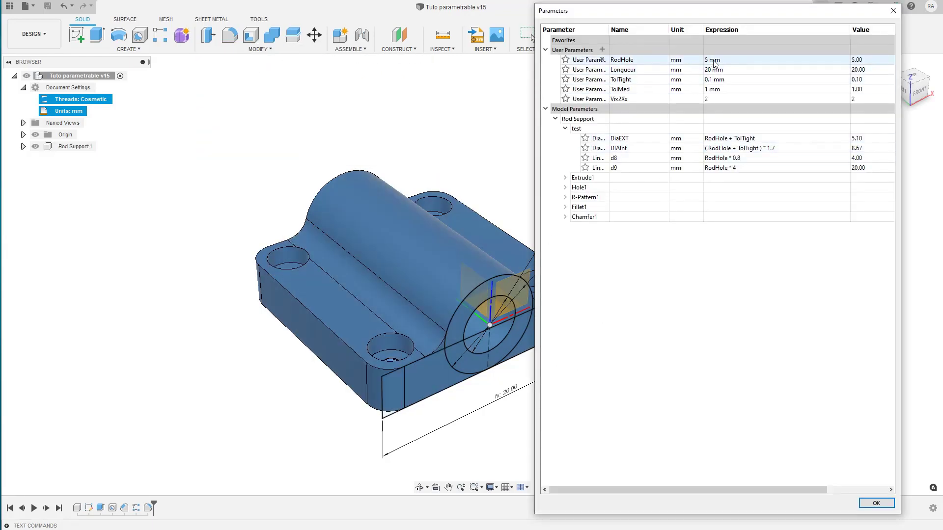
Step: Set the RodHole user parameter to 6 mm and the Longueur user parameter to 25 mm
double_click(708, 60)
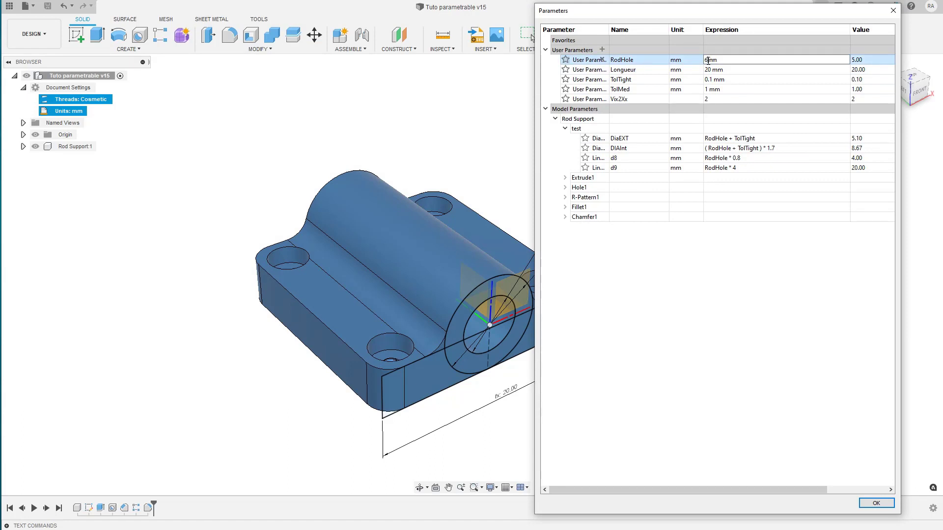
type("6")
key("Return")
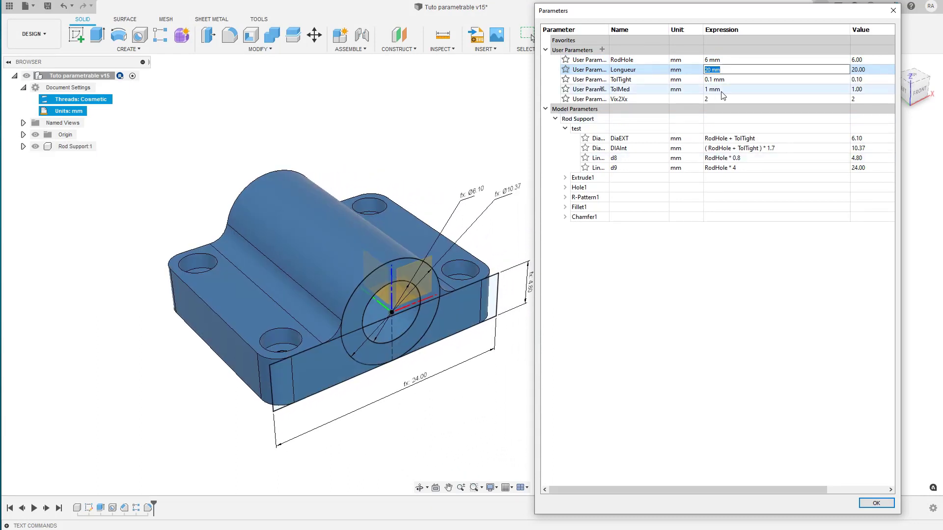
left_click(712, 69)
double_click(711, 69)
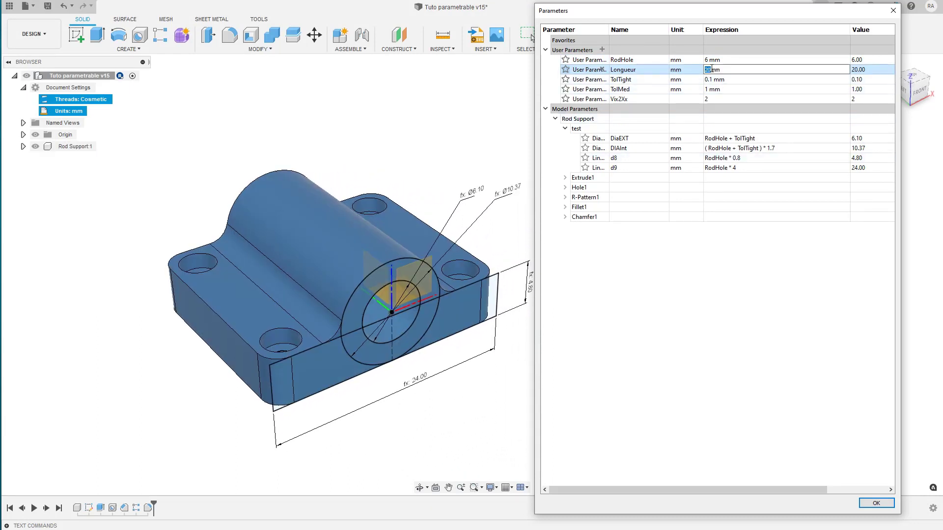
type("25")
key("Return")
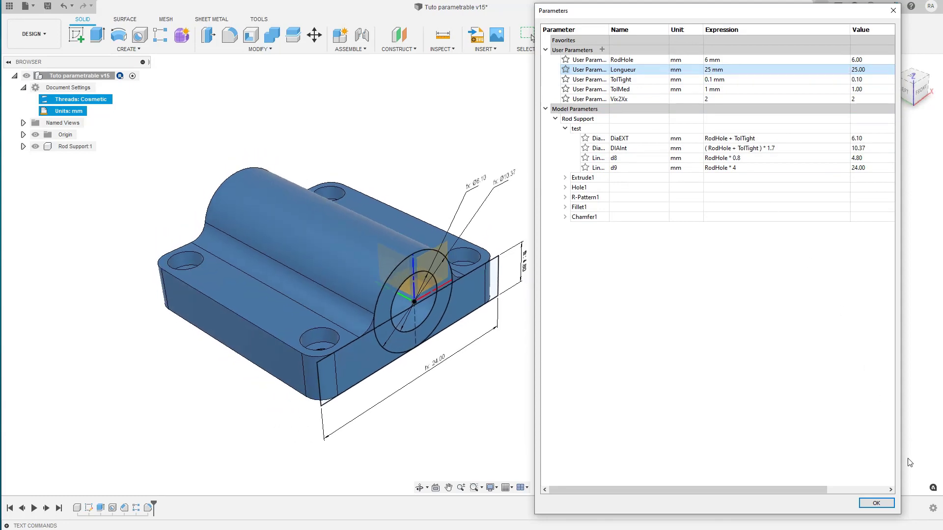
left_click(876, 503)
Step: Edit the tapped hole feature of the rod support so its thread size is 2.0 mm
middle_click_drag(429, 198, 424, 209, "shift")
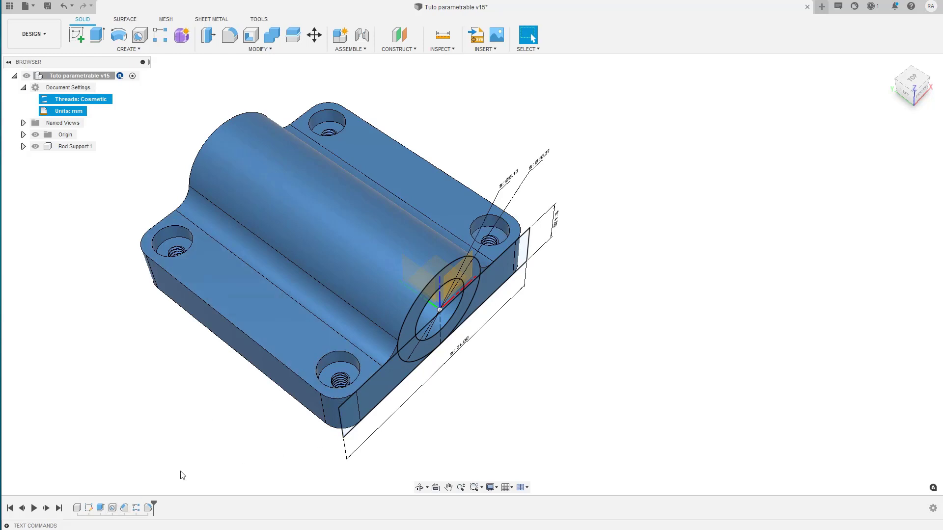
right_click(112, 508)
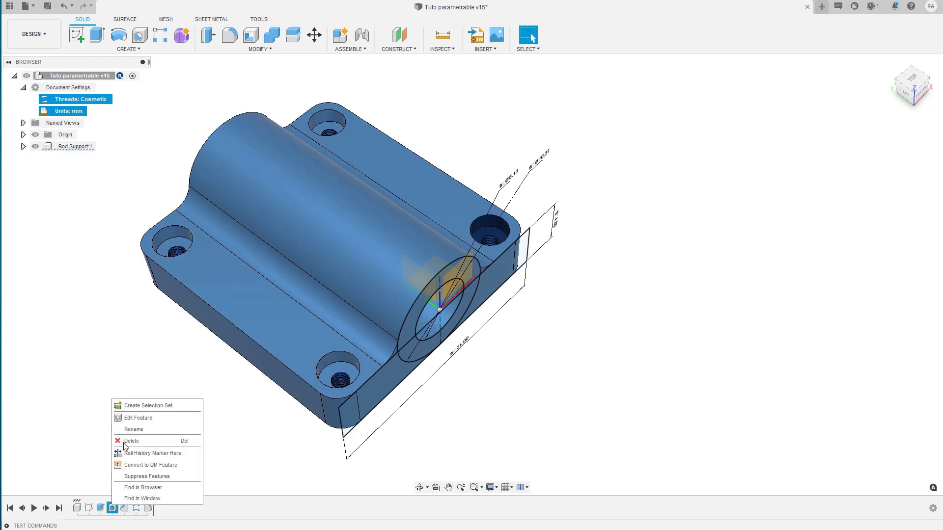
left_click(140, 417)
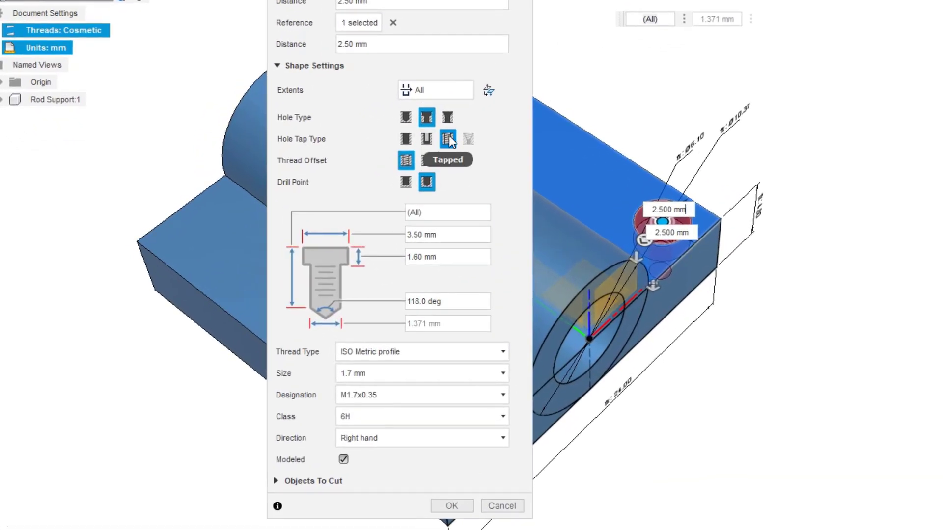
left_click(372, 375)
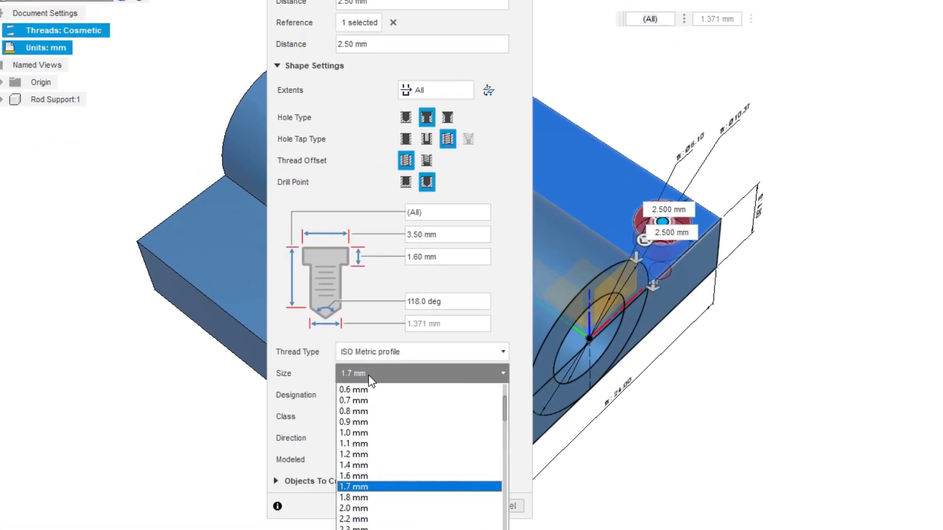
left_click(373, 511)
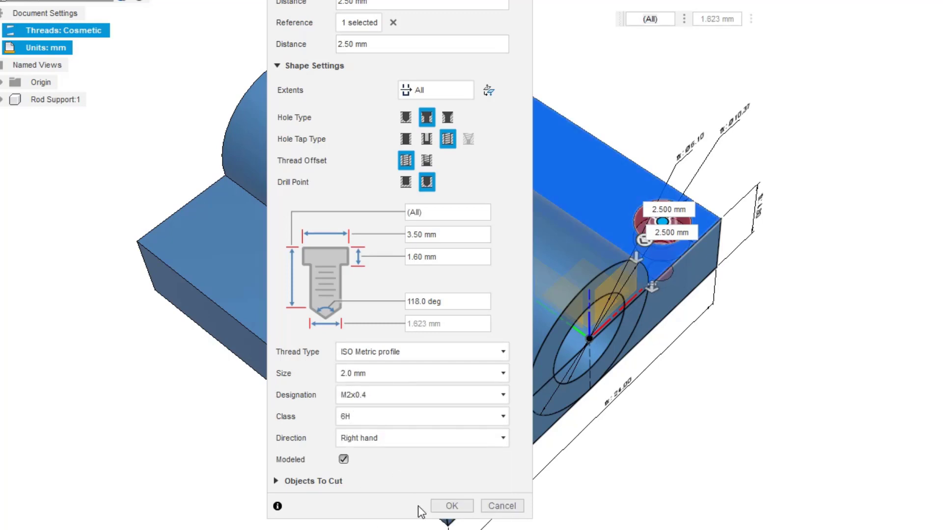
left_click(452, 505)
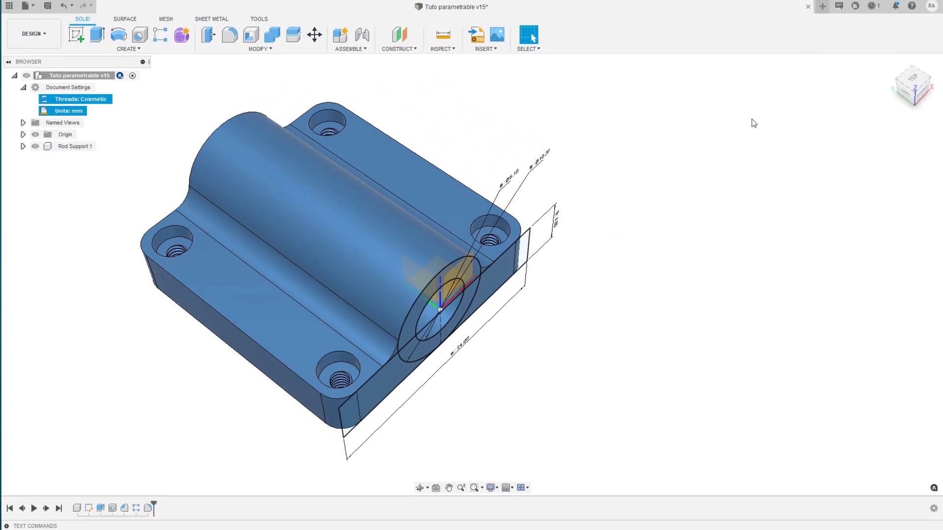
Step: Save the modified rod support design as a new version with the default description
key("ctrl+s")
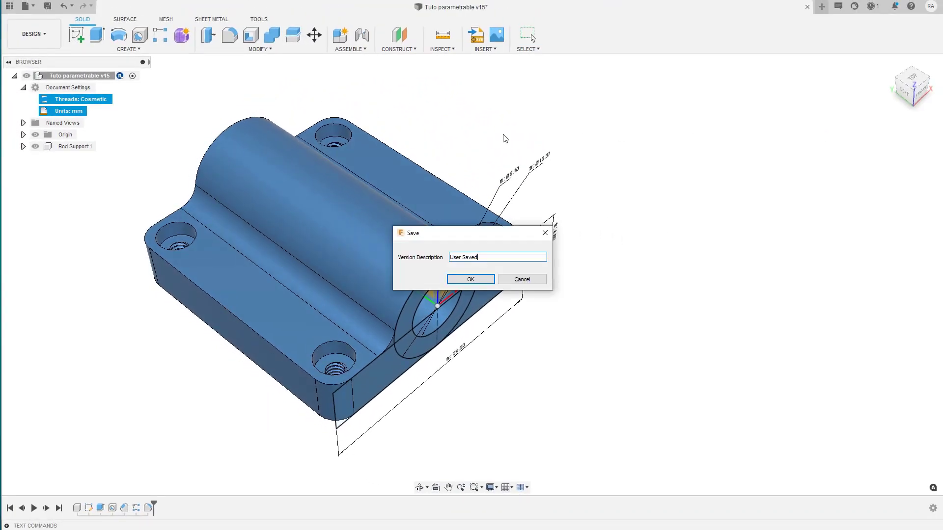
left_click(461, 280)
left_click(460, 278)
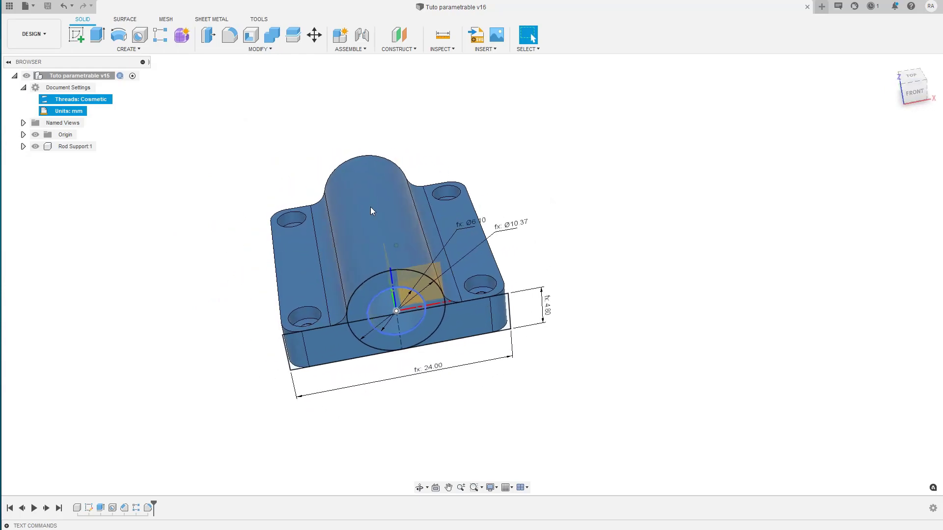
Step: Start a new drawing from the design, keeping Full Assembly as its contents and From Scratch as its template
left_click(37, 34)
mouse_move(32, 161)
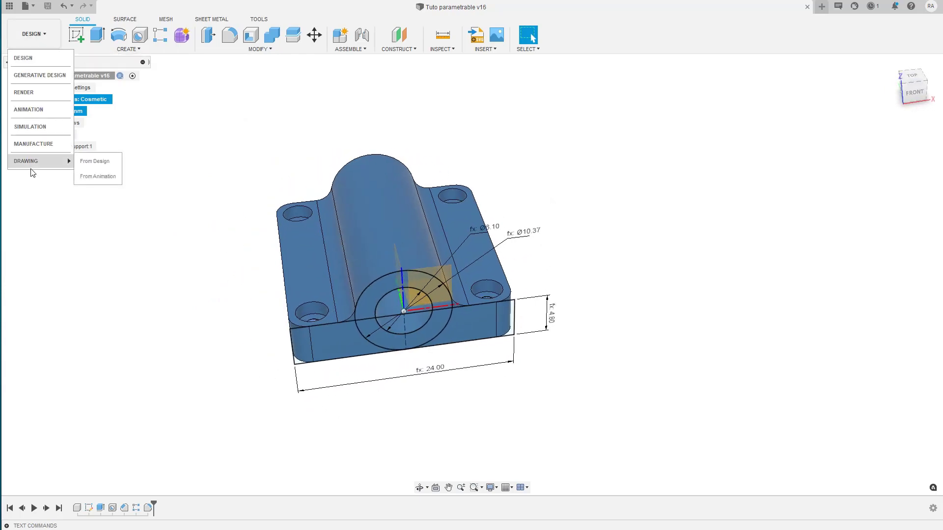
left_click(100, 166)
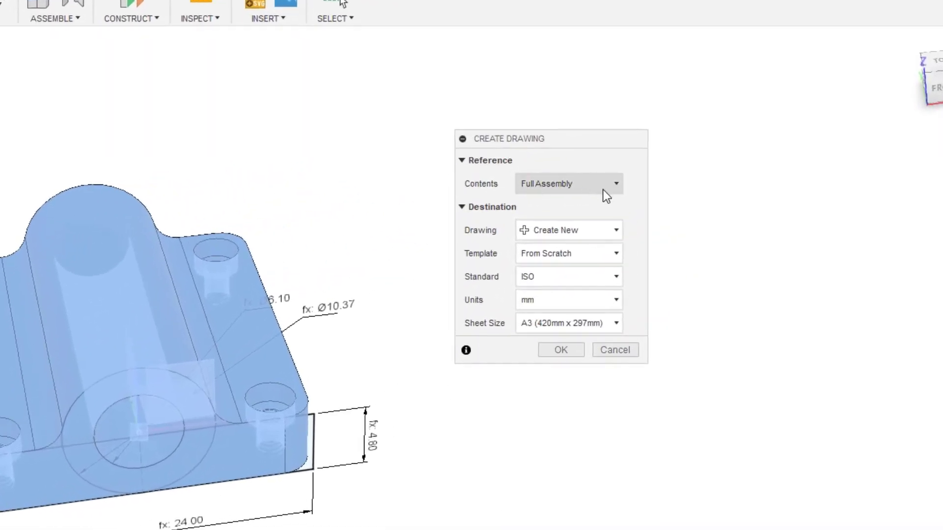
left_click(568, 184)
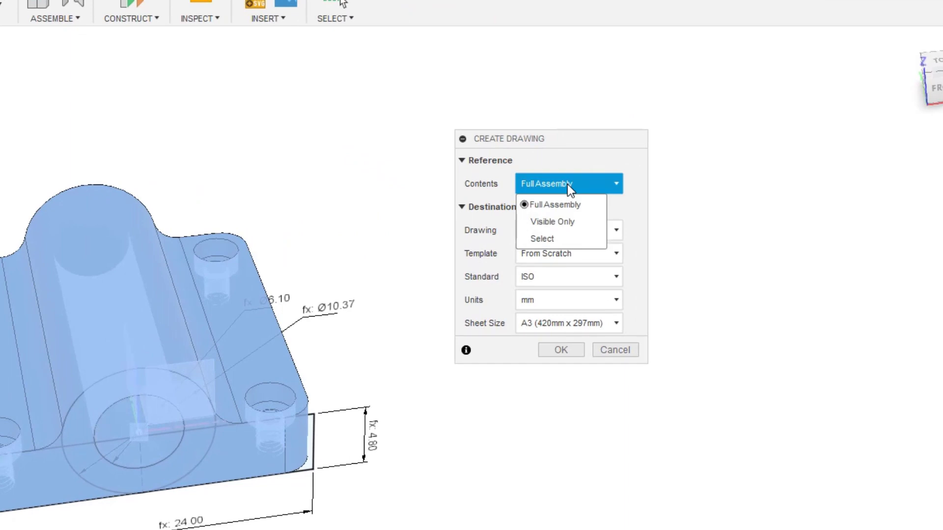
left_click(567, 184)
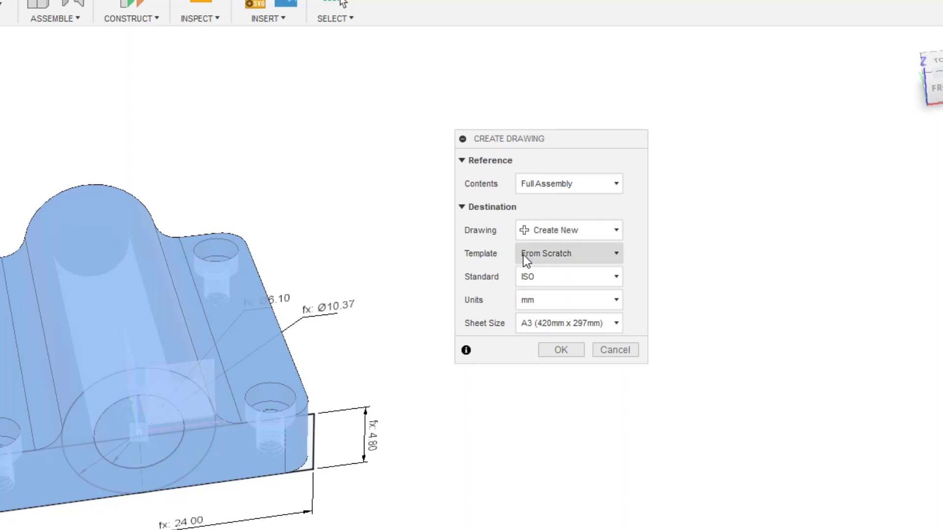
left_click(570, 257)
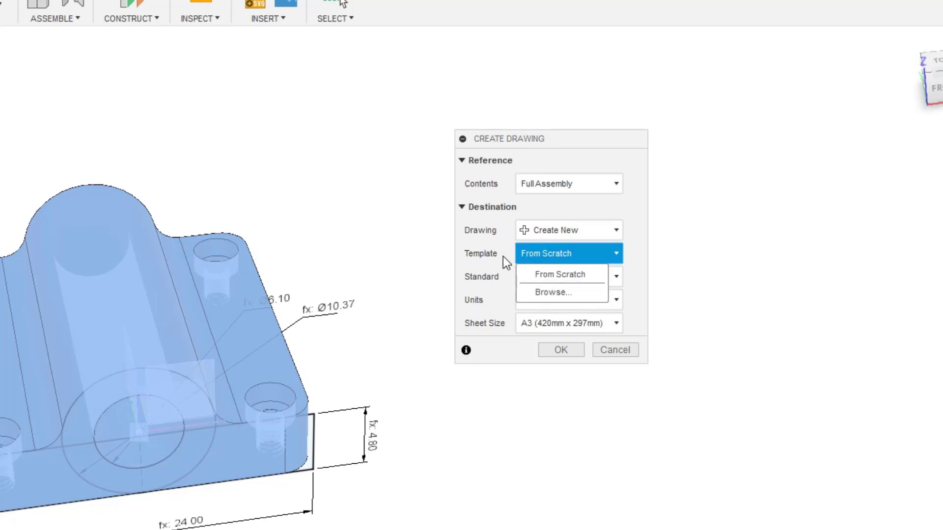
left_click(470, 247)
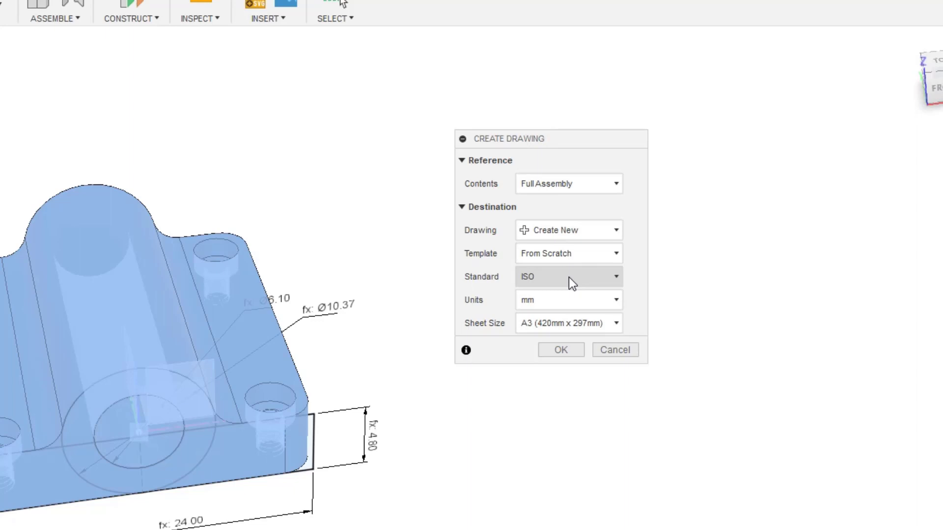
Step: Create the drawing with the ASME standard and sheet size A (8.5in x 11in)
left_click(555, 323)
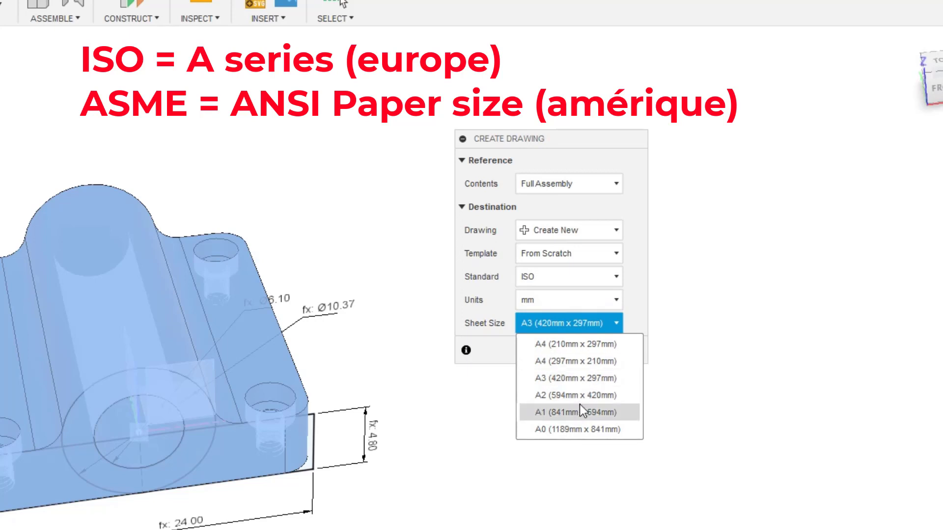
left_click(551, 280)
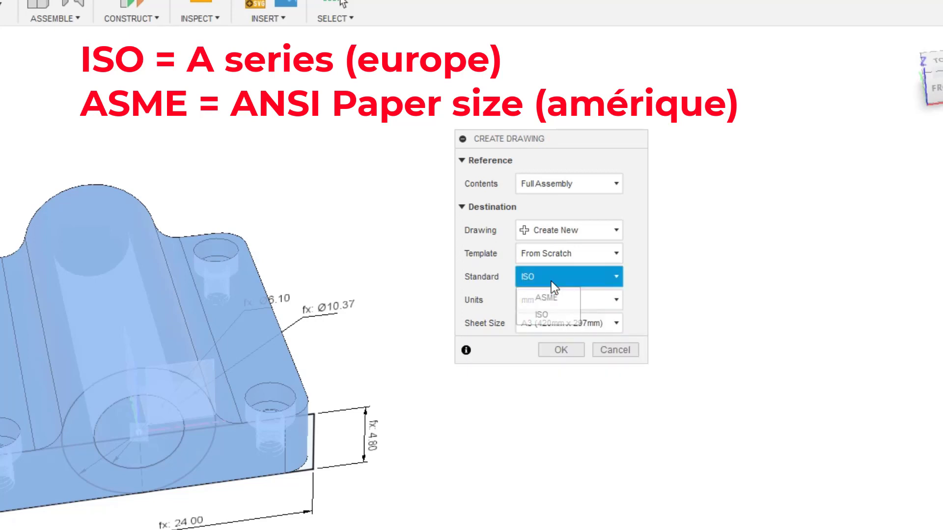
left_click(546, 299)
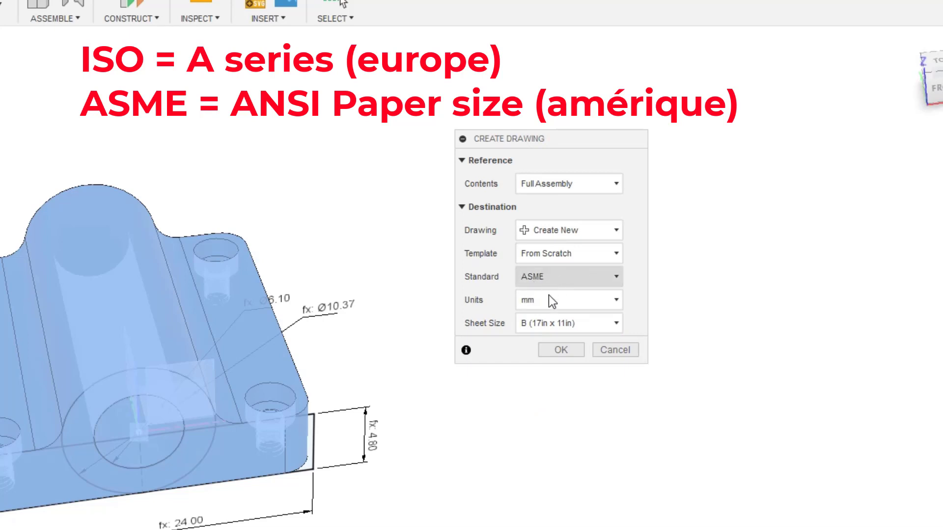
left_click(555, 322)
left_click(554, 343)
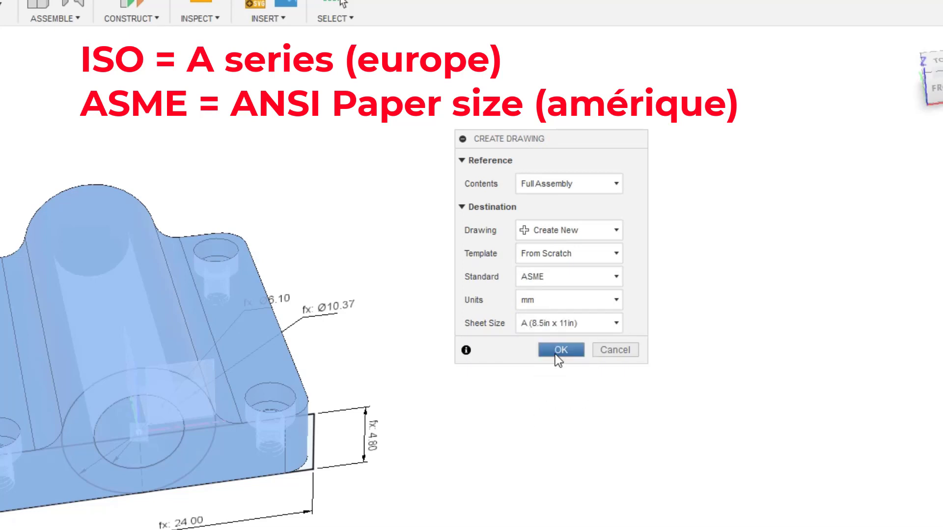
left_click(551, 323)
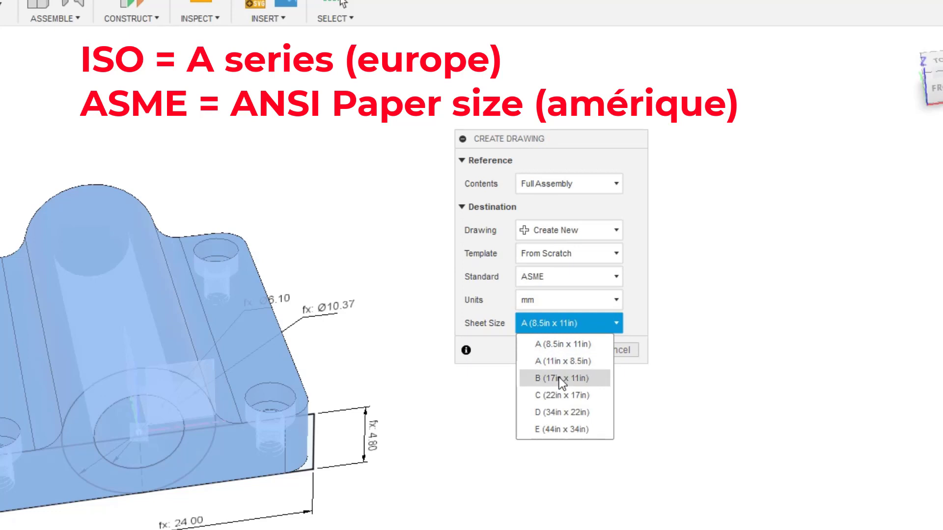
left_click(558, 346)
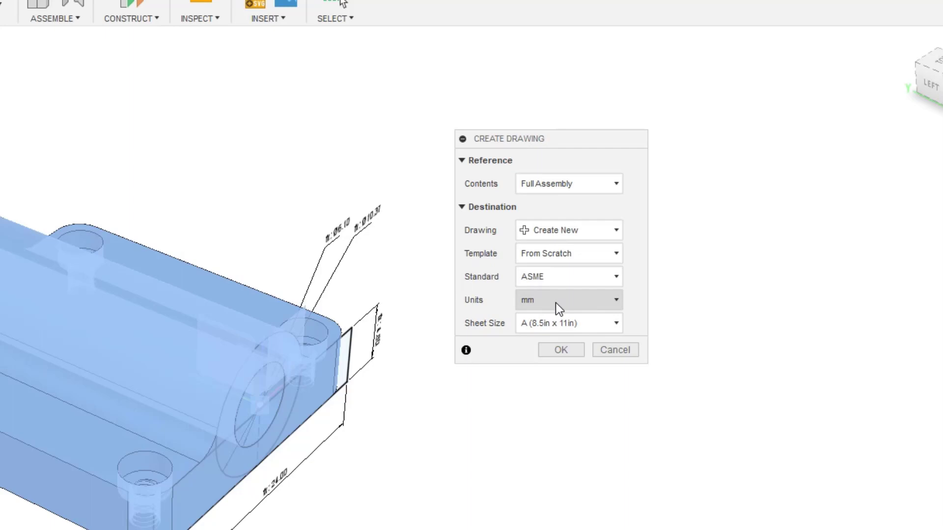
left_click(560, 350)
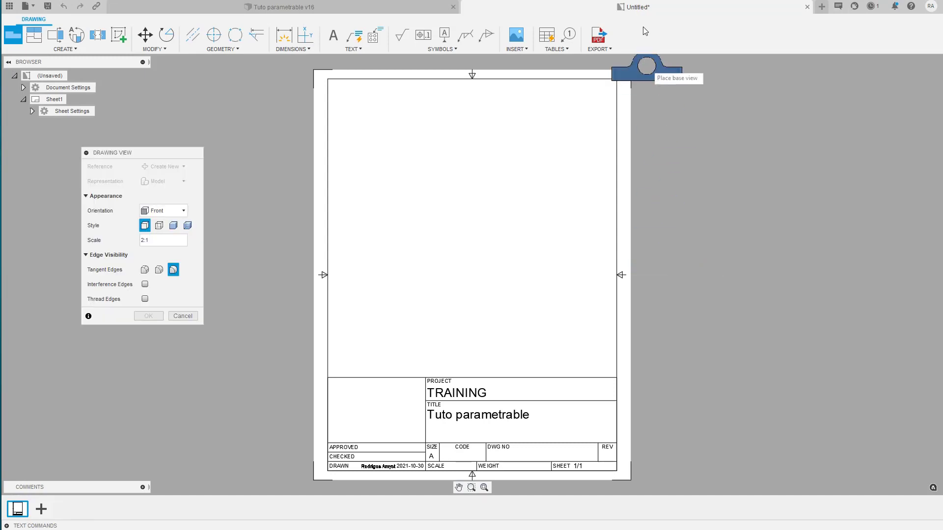
Step: Look at the source design, return to the untitled drawing and save it as Tuto parametrable Drawing in TRAINING
left_click(425, 13)
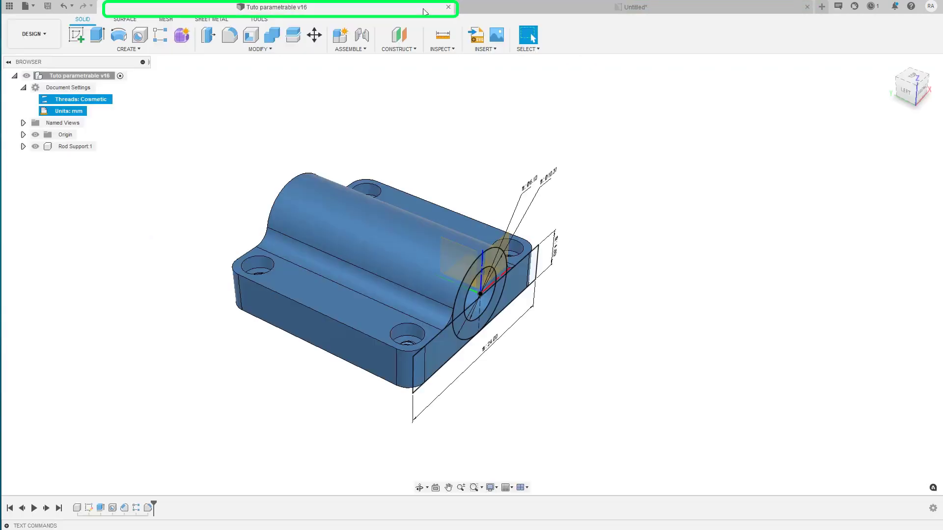
left_click(586, 11)
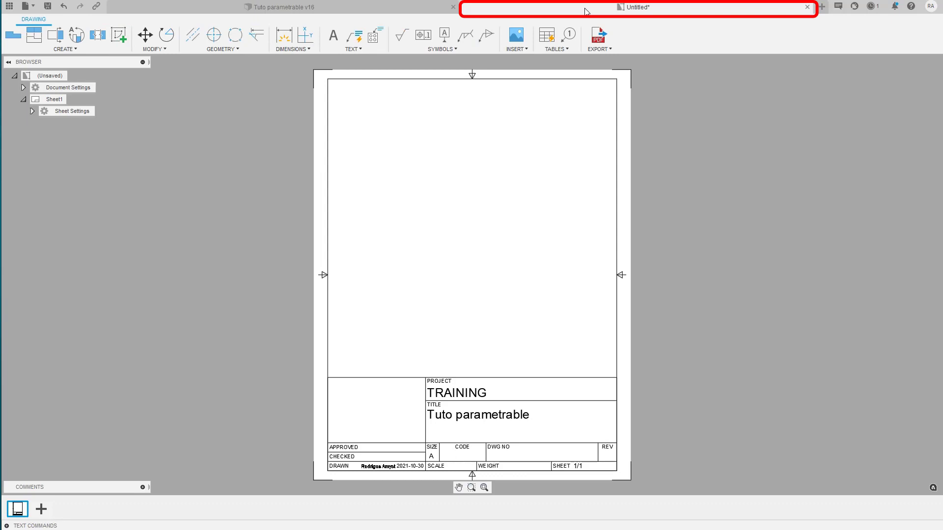
key("ctrl+s")
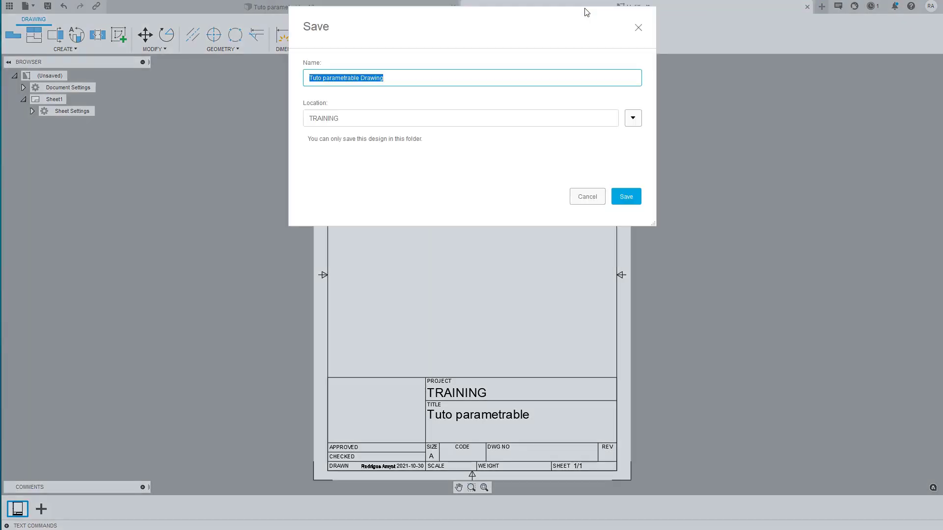
key("Return")
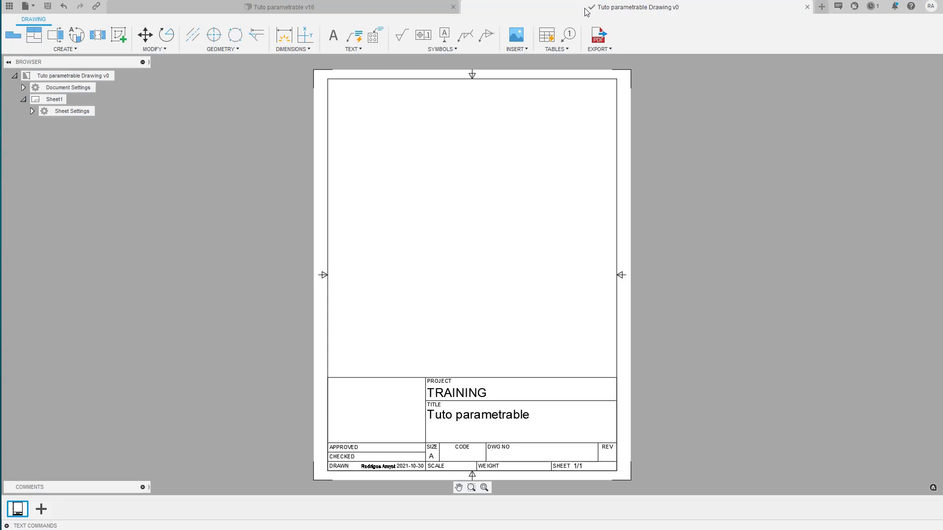
Step: Locate the Tuto parametrable design and its drawing among the TRAINING project files
left_click(8, 7)
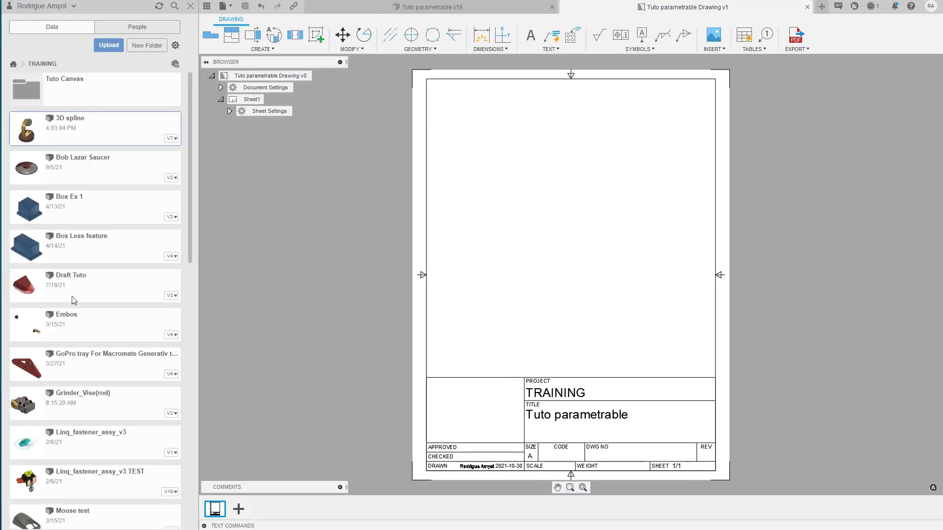
scroll(74, 298, "down", 5)
scroll(73, 299, "down", 5)
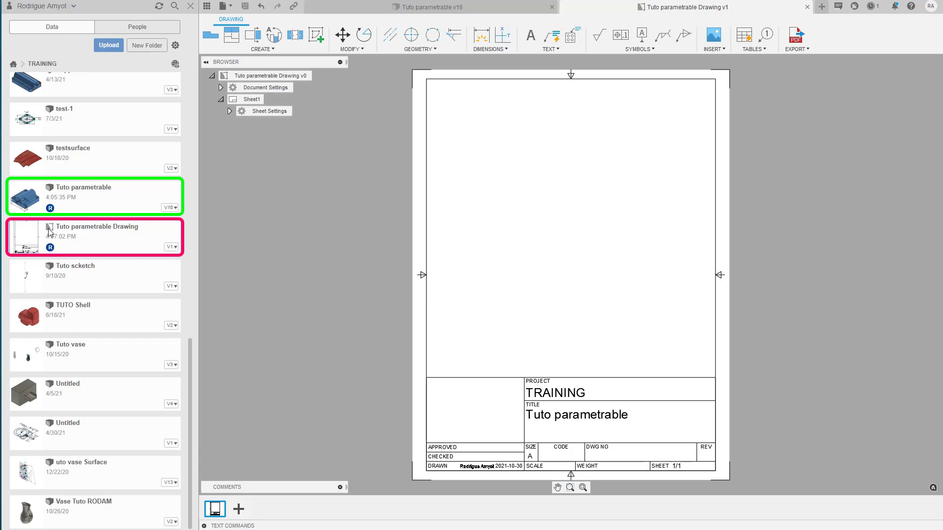
left_click(190, 6)
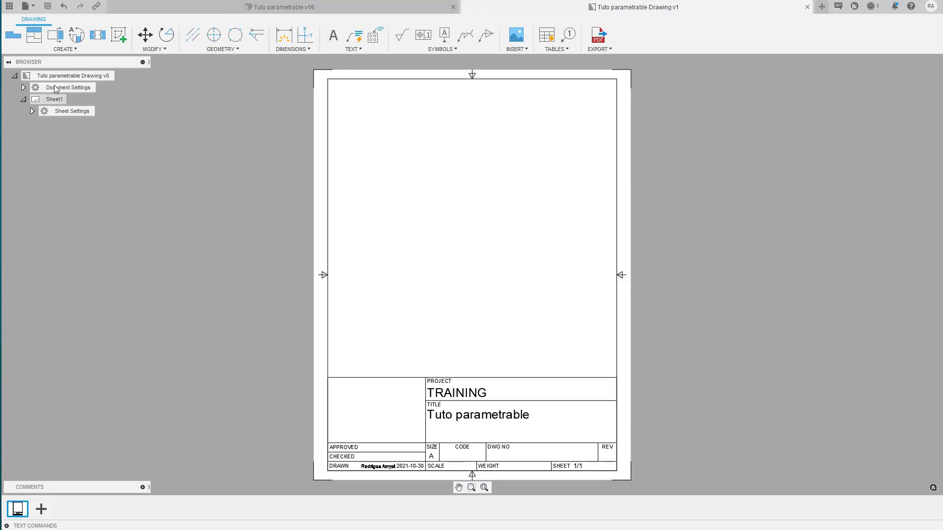
Step: Place a base view of the rod support in the HOME orientation at 2:1 scale, after previewing the TOP orientation
left_click(10, 36)
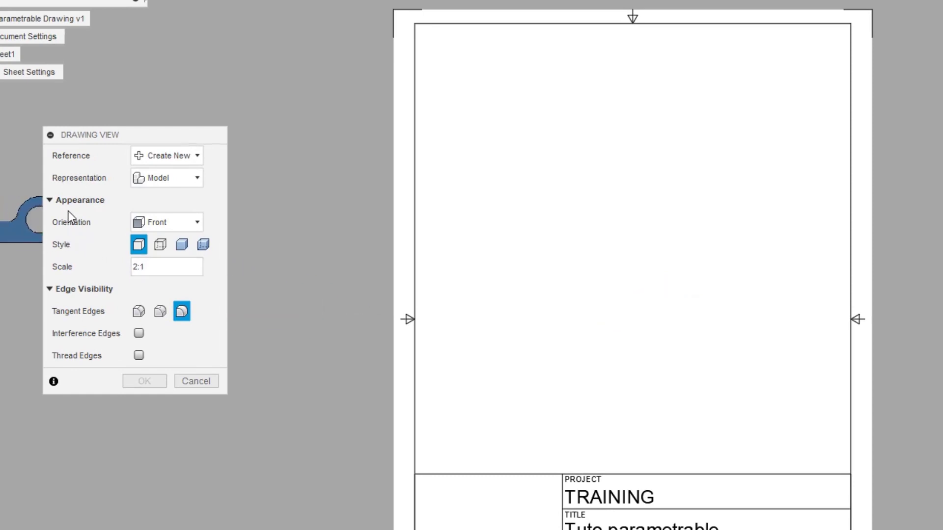
left_click(173, 222)
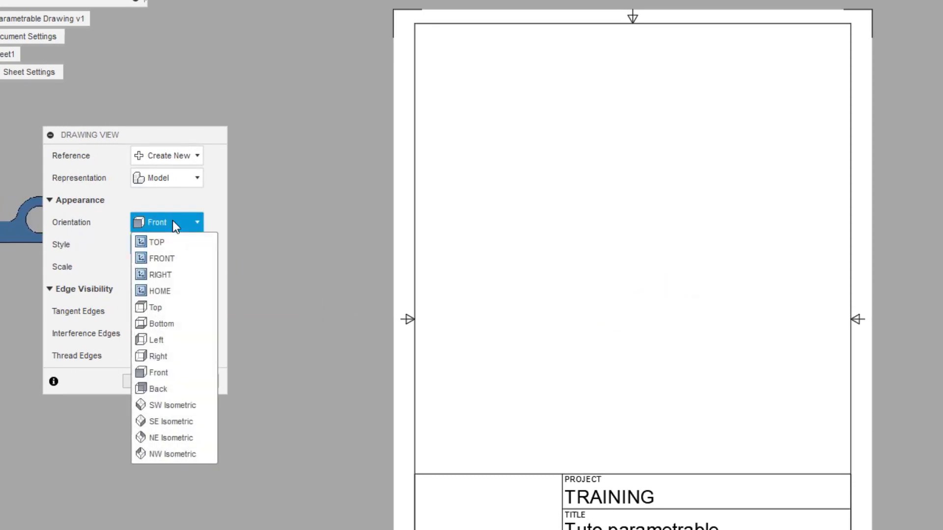
left_click(159, 242)
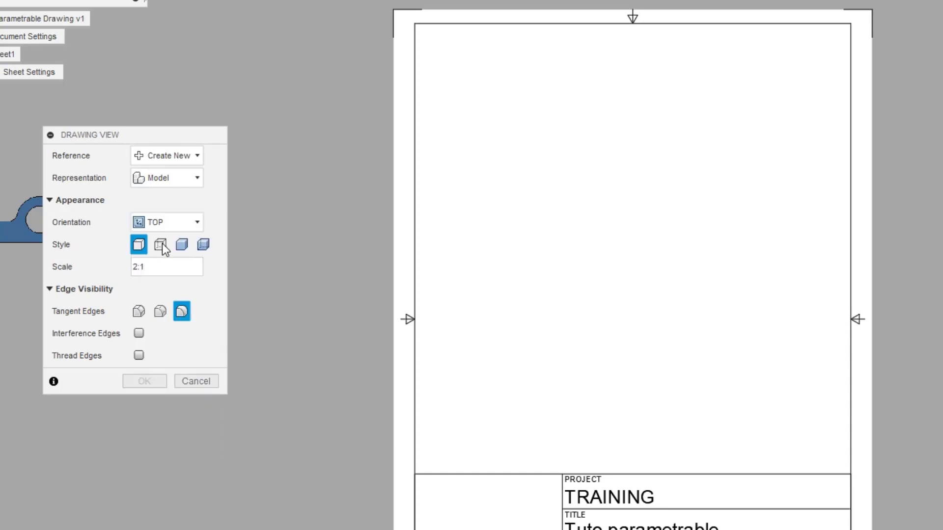
left_click(137, 225)
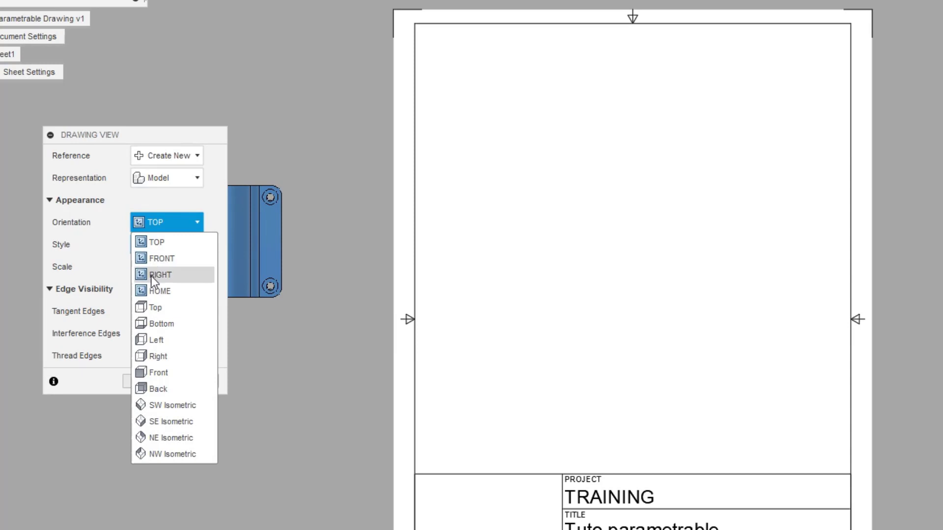
left_click(153, 291)
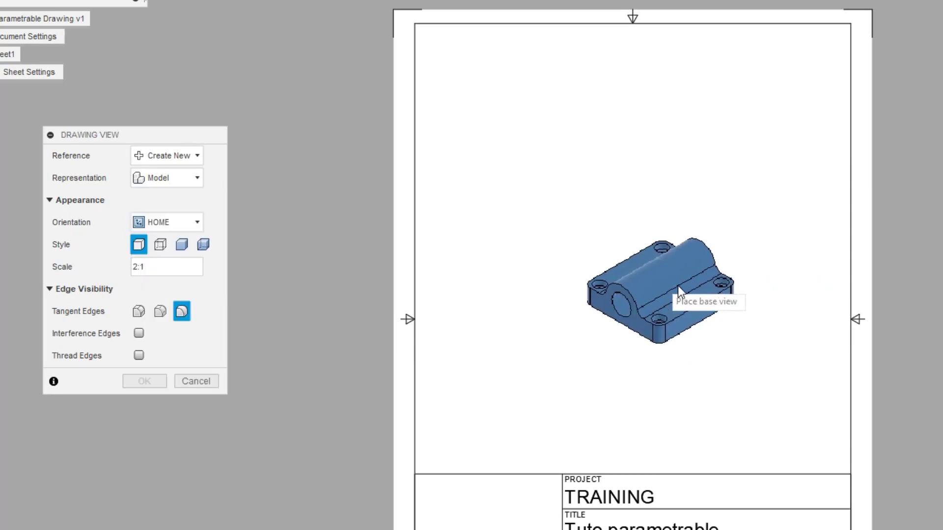
left_click(153, 222)
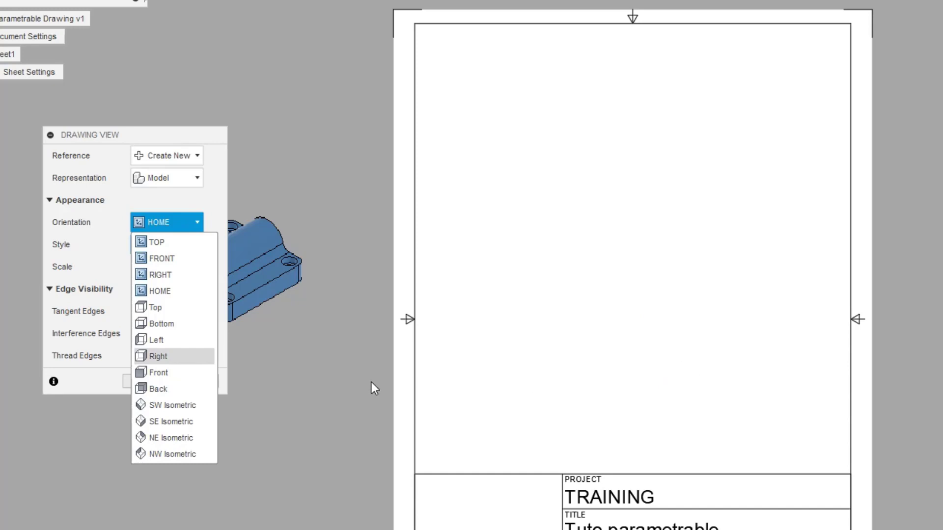
left_click(168, 291)
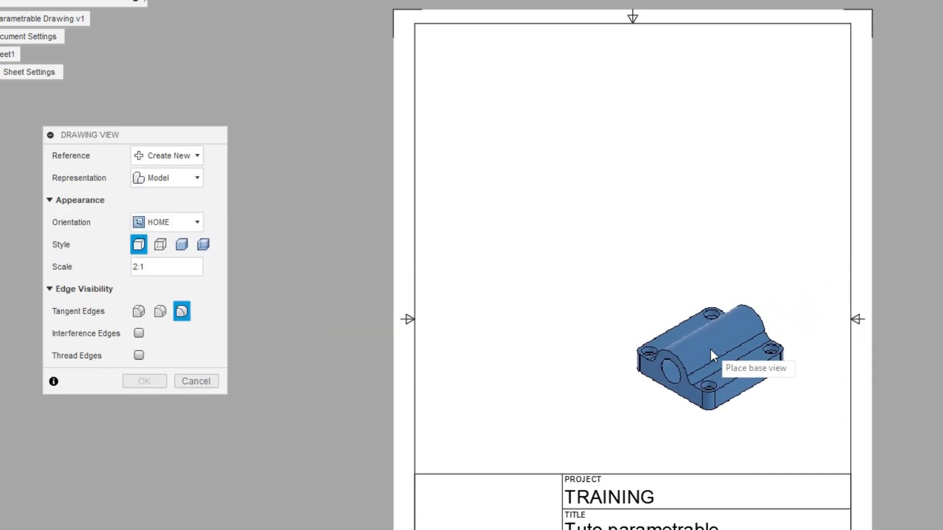
left_click(711, 350)
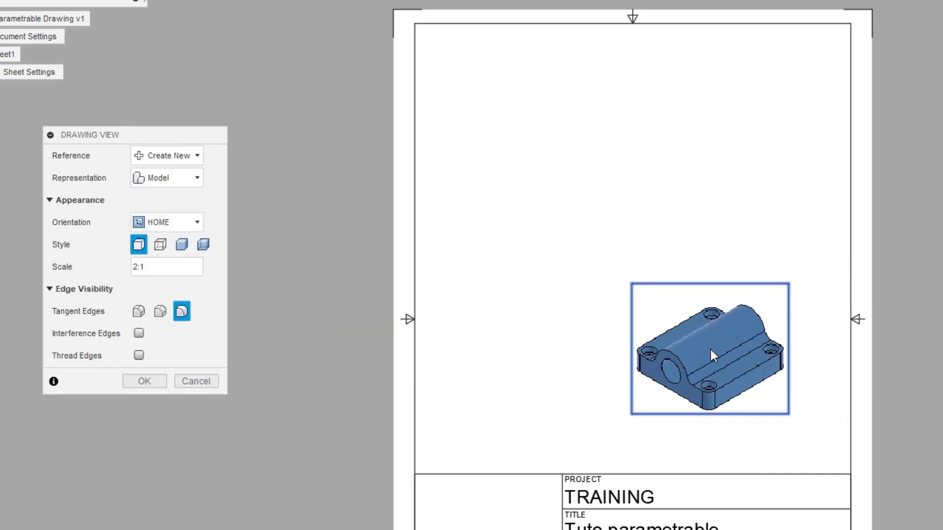
key("Return")
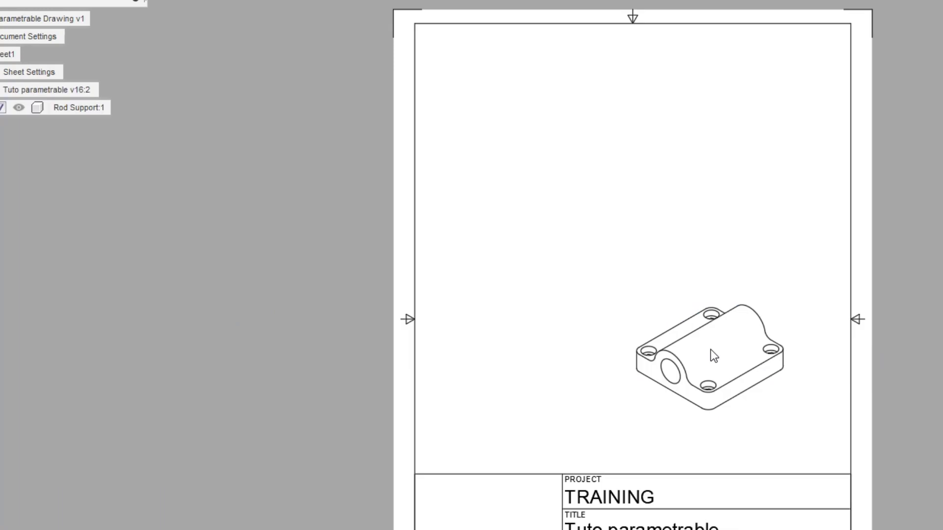
Step: Try projecting a view from the HOME base view, cancel it and undo the base view's placement
left_click(39, 38)
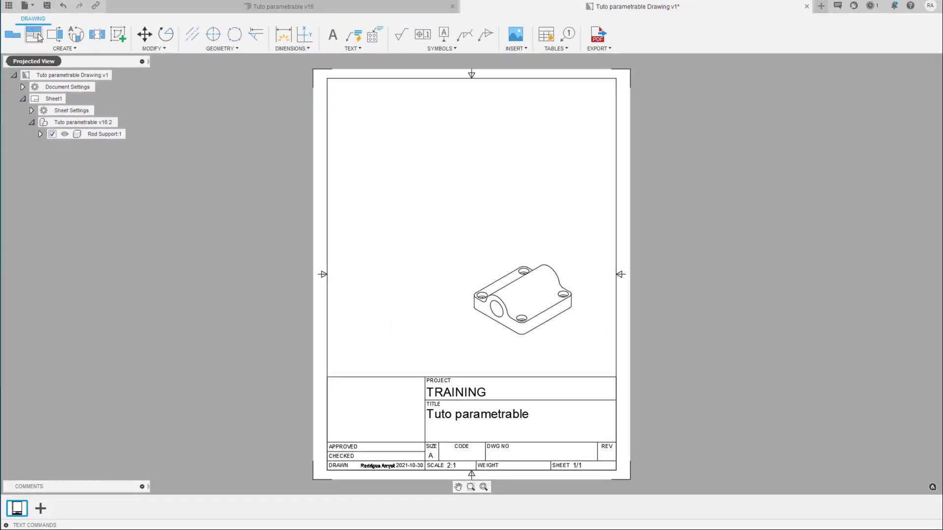
left_click(515, 297)
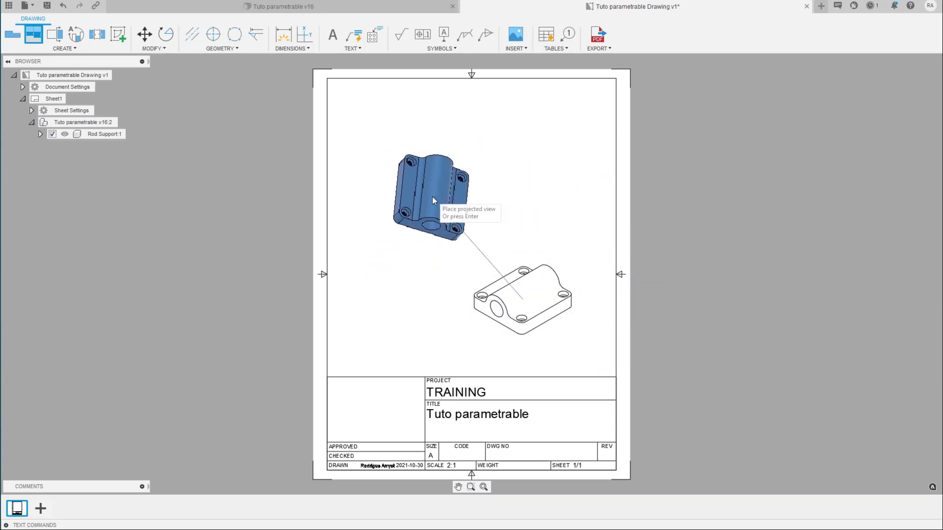
key("Escape")
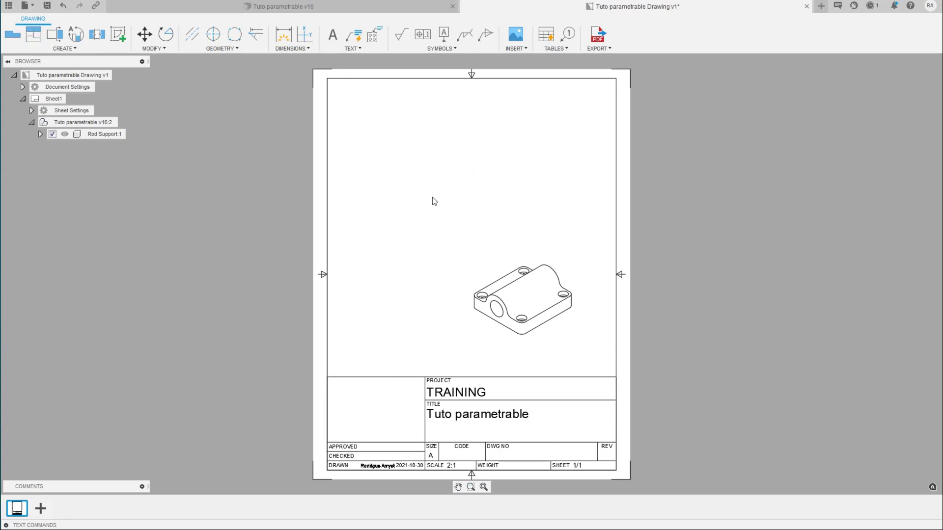
key("ctrl+z")
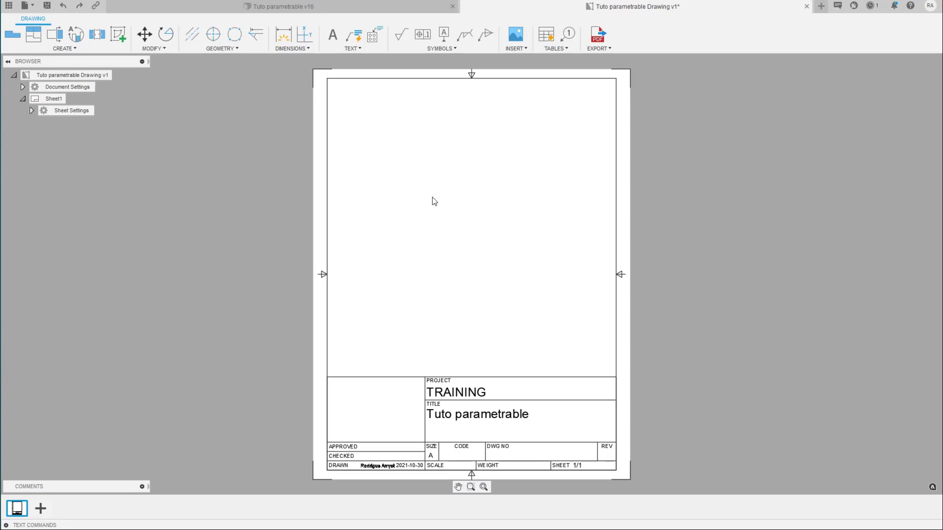
Step: Place a Front base view in the Shaded style at 2:1 scale, above the title block on the sheet's right half
left_click(12, 33)
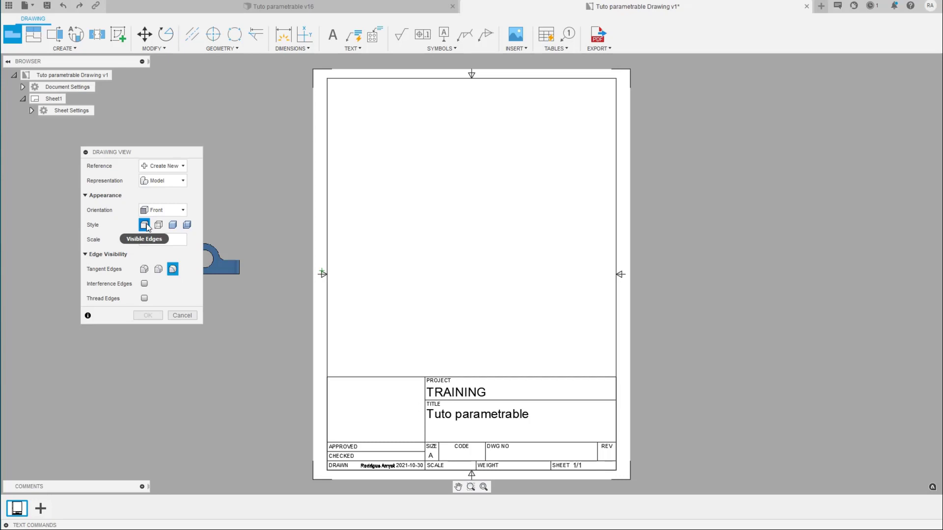
left_click(172, 225)
left_click(521, 298)
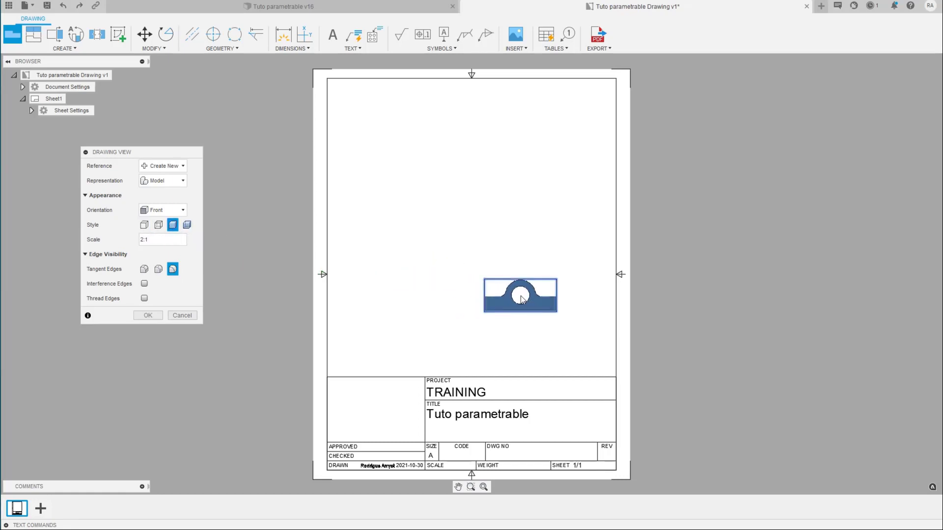
key("Return")
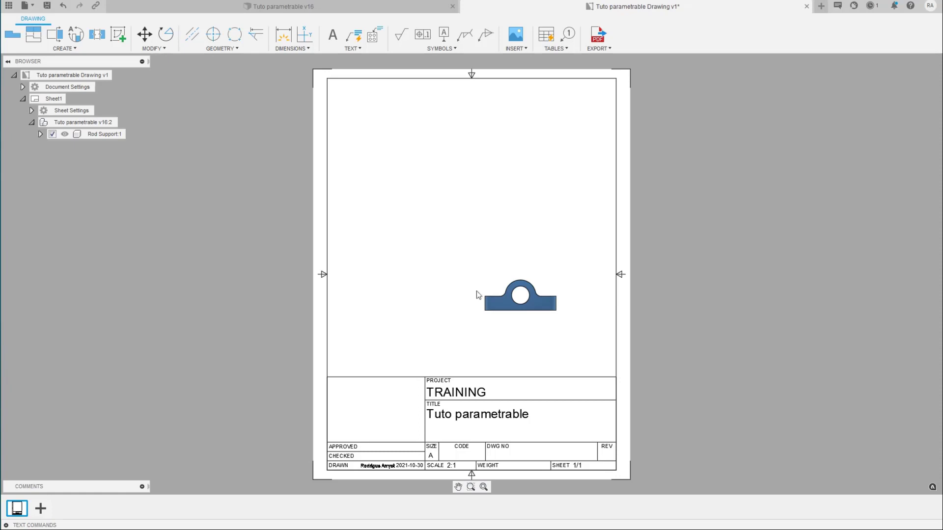
Step: Edit the front base view, comparing the edge and shaded styles and choosing Shaded with Hidden Edges with a 3:1 scale
left_click(511, 307)
right_click(511, 306)
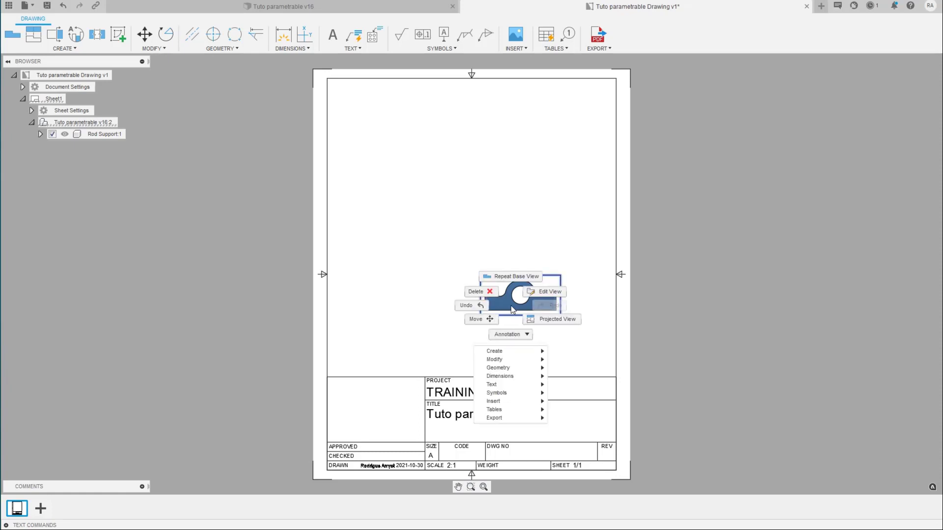
left_click(542, 294)
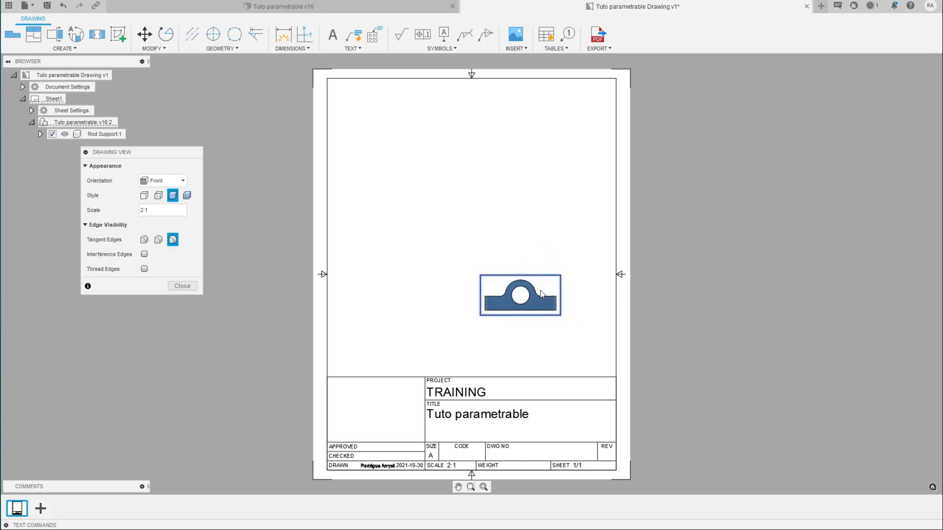
left_click(158, 197)
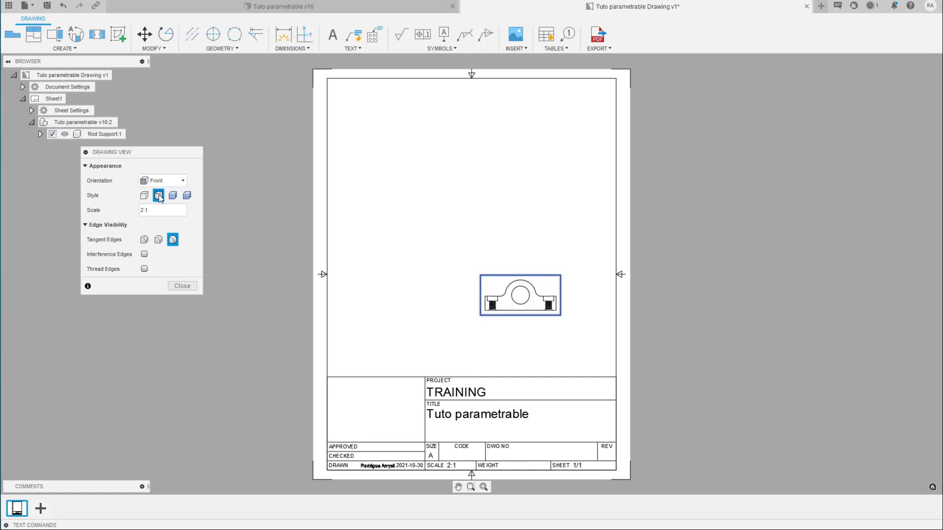
left_click(144, 195)
left_click(158, 197)
left_click(172, 195)
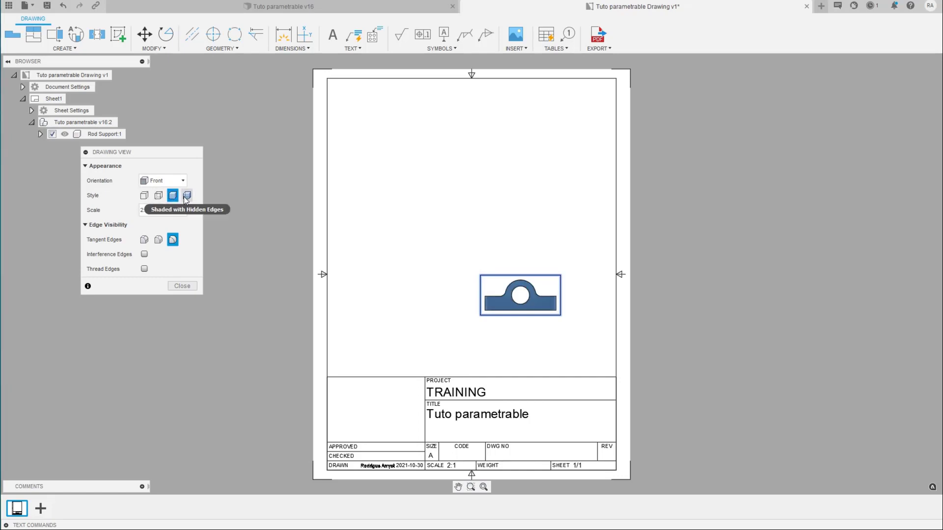
left_click(186, 196)
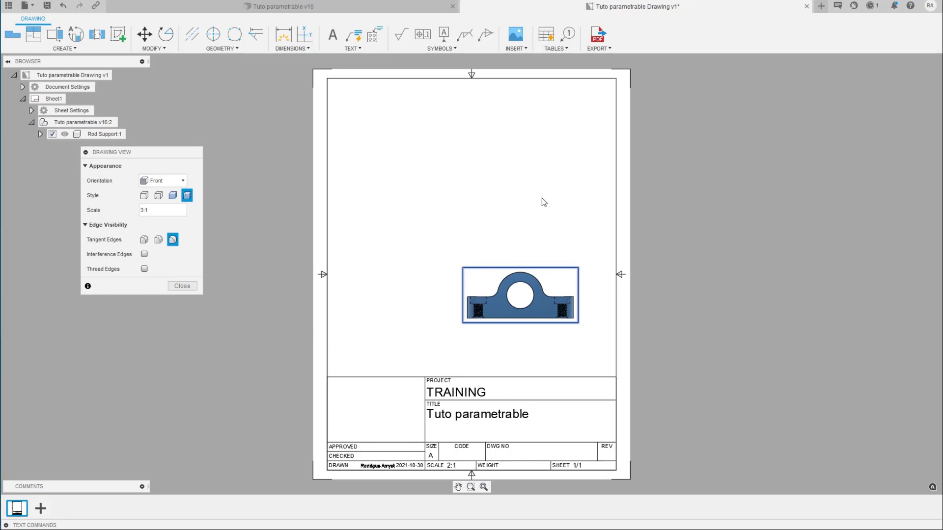
Step: Set the front view's scale to 2:1 and its style to Visible and Hidden Edges, and finish editing it
double_click(143, 211)
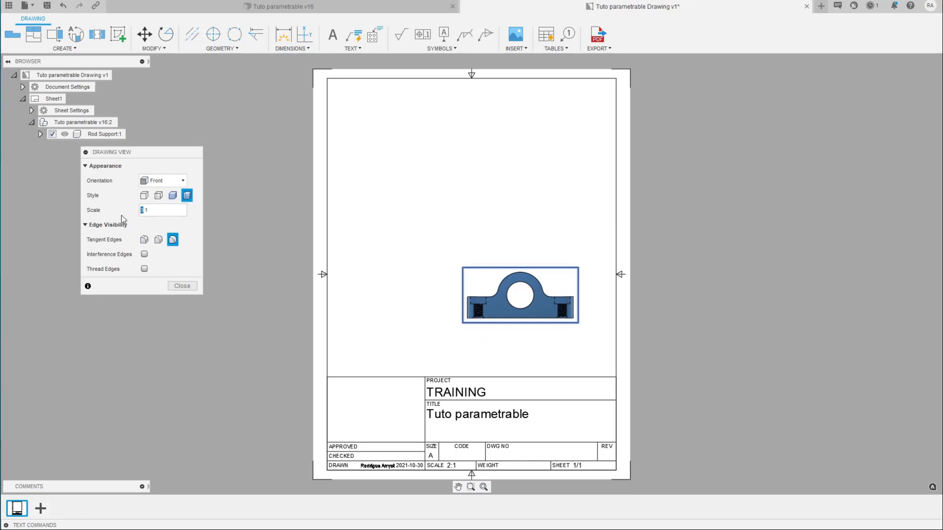
key("Return")
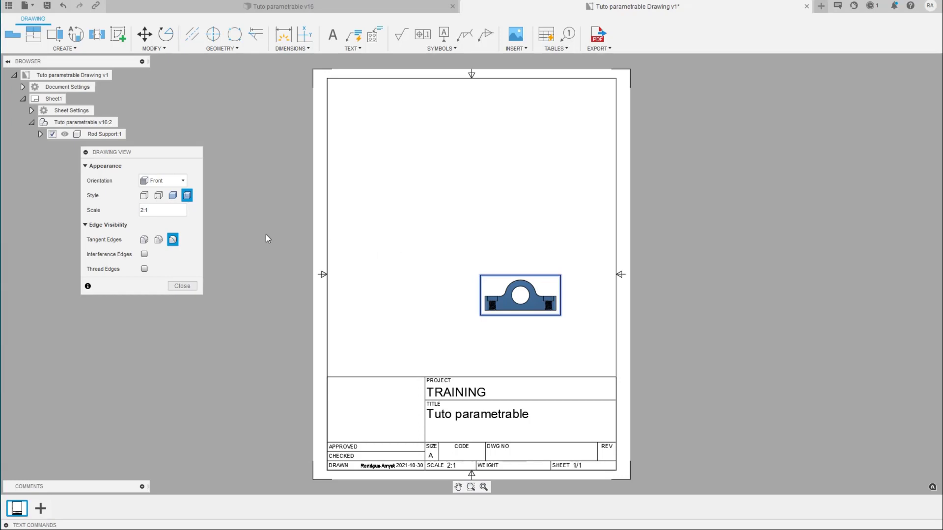
left_click(144, 196)
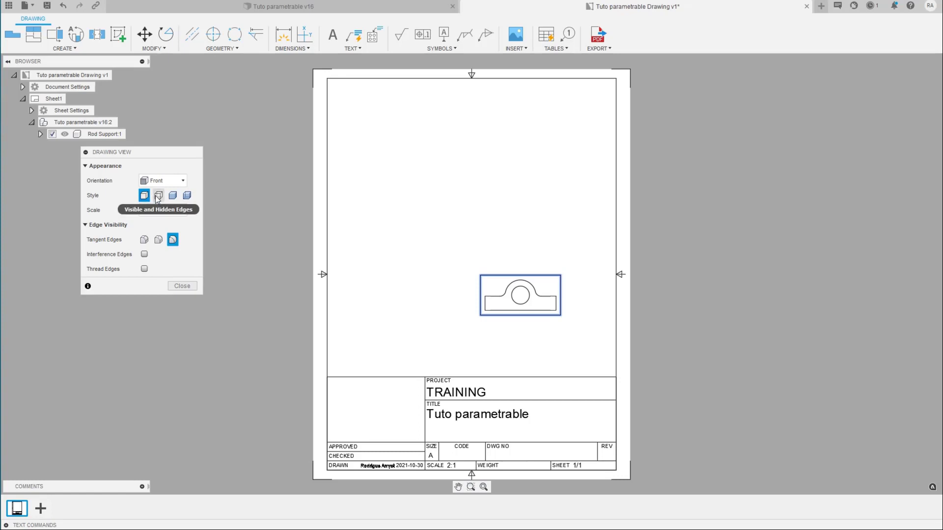
left_click(157, 196)
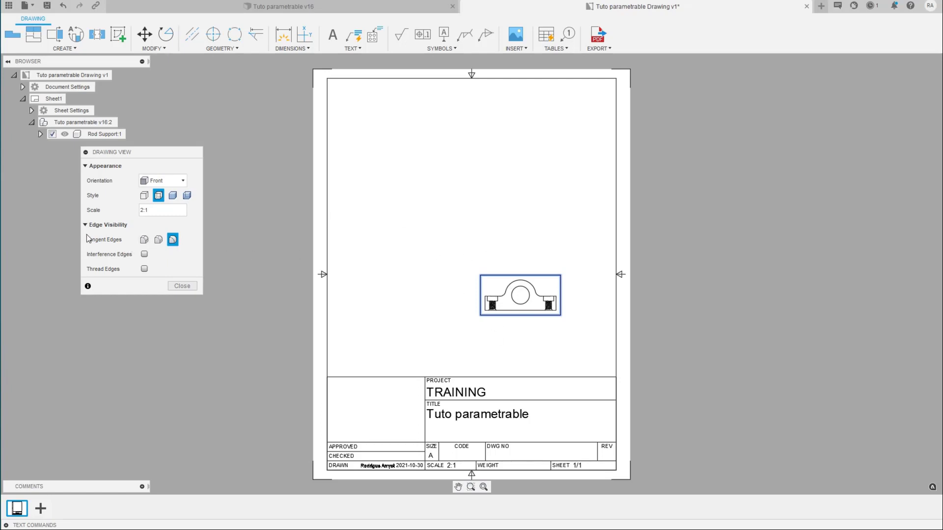
left_click(176, 286)
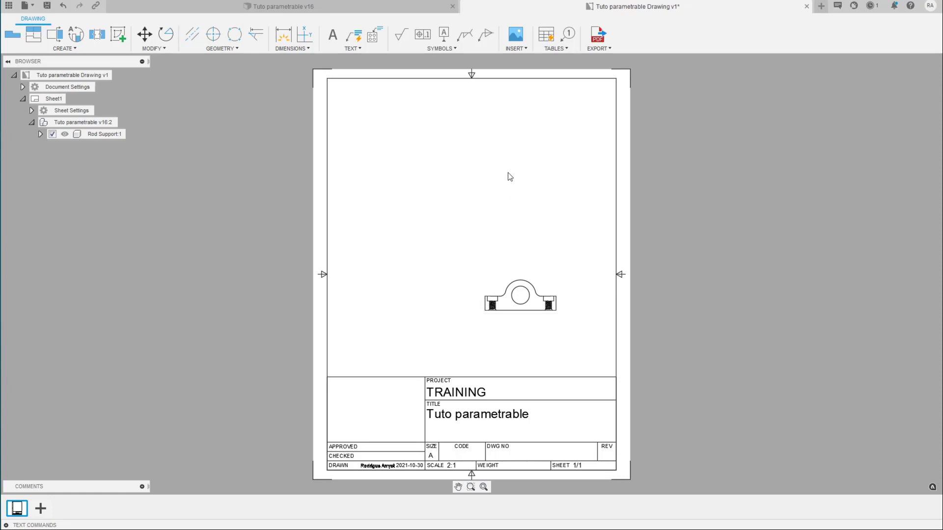
Step: Project three views from the front view: a top view above it, a side view to its left and an isometric view diagonally up-left
left_click(31, 37)
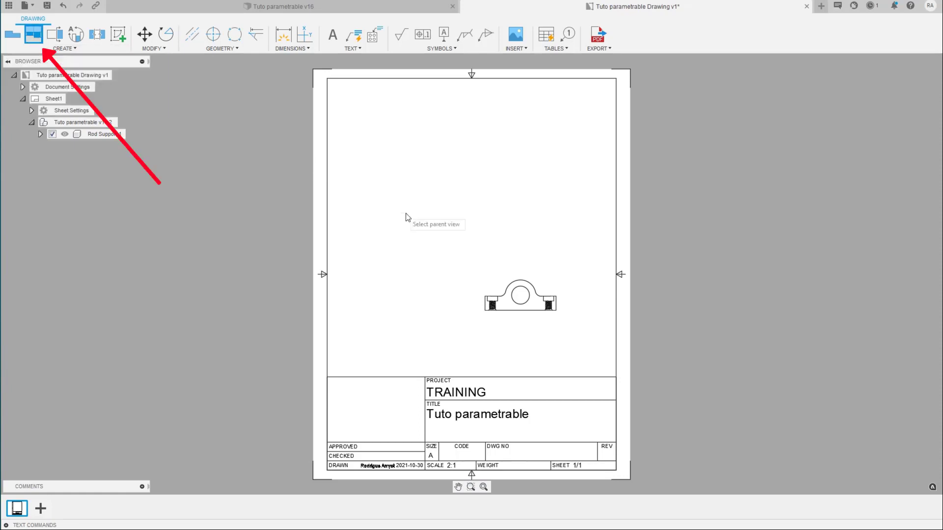
left_click(509, 302)
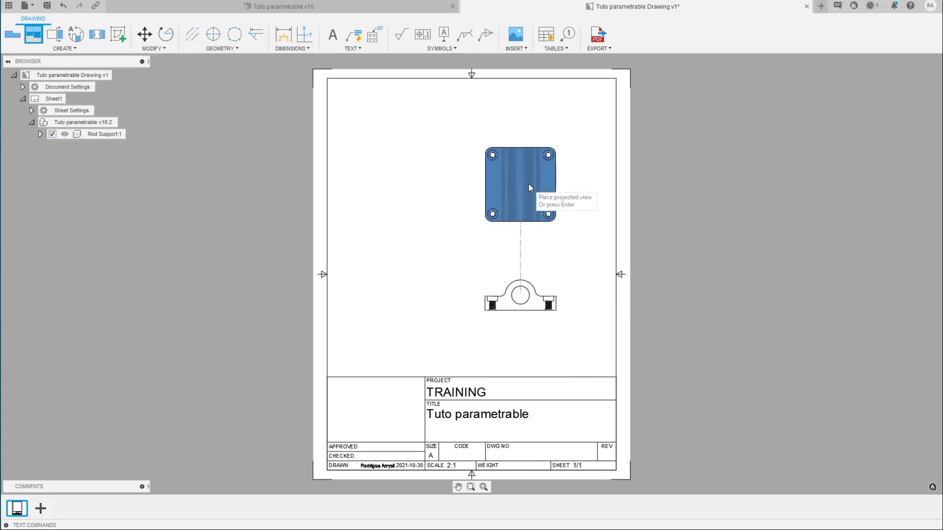
left_click(528, 183)
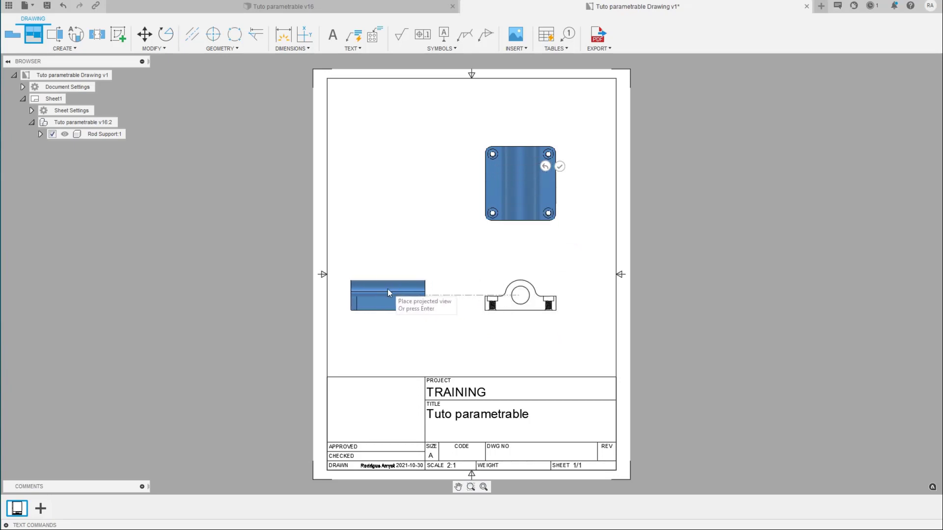
left_click(393, 289)
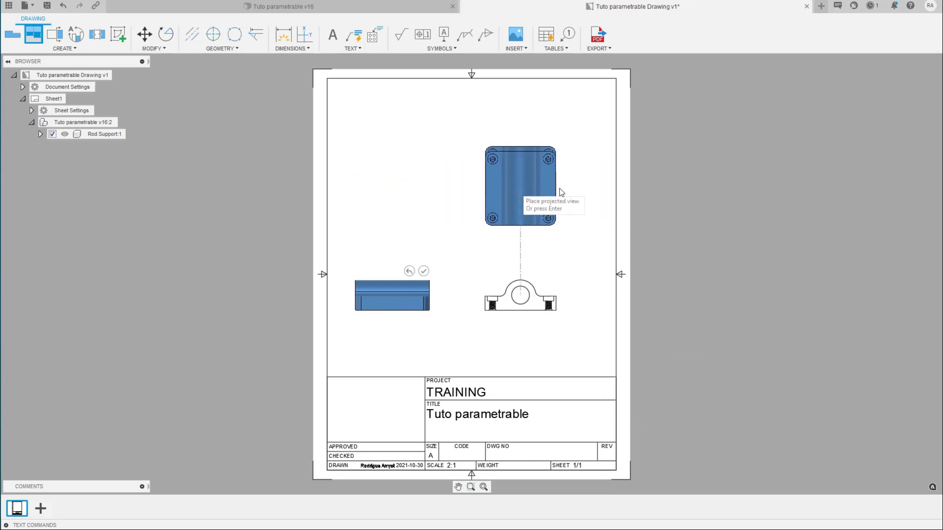
left_click(396, 180)
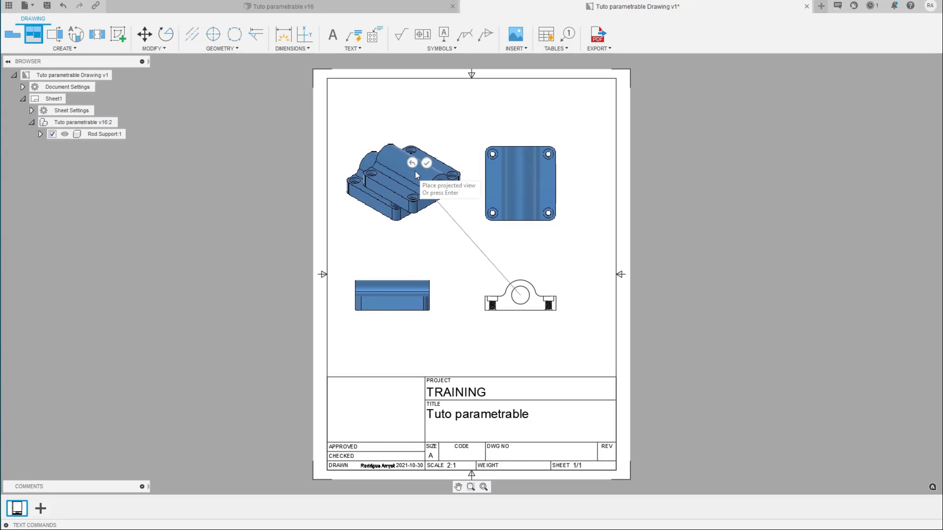
left_click(426, 163)
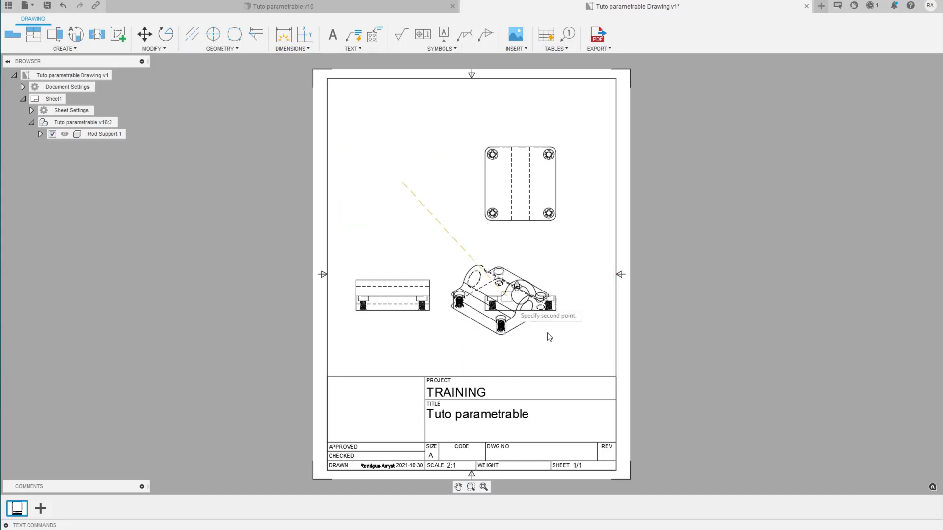
Step: Move the isometric view over the title block's upper-right corner and back to the sheet's empty upper-left area
left_click(597, 374)
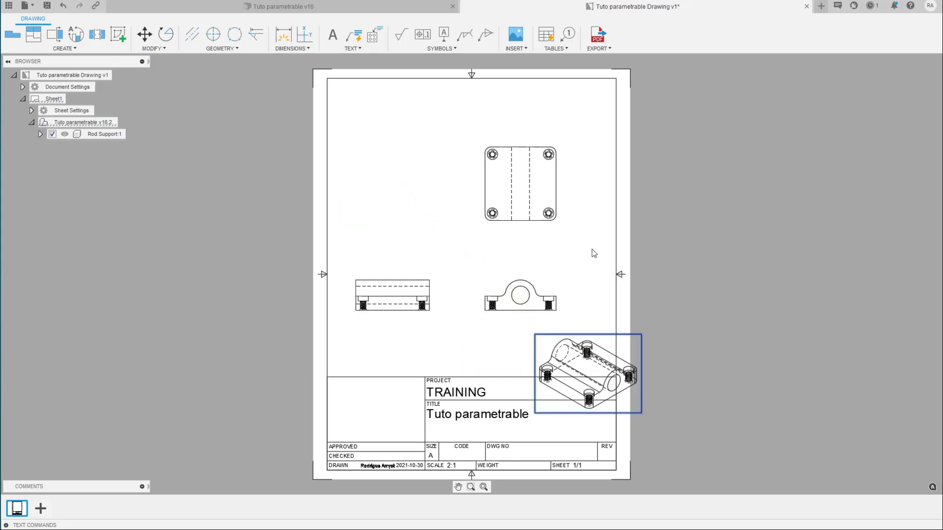
key("m")
left_click(593, 365)
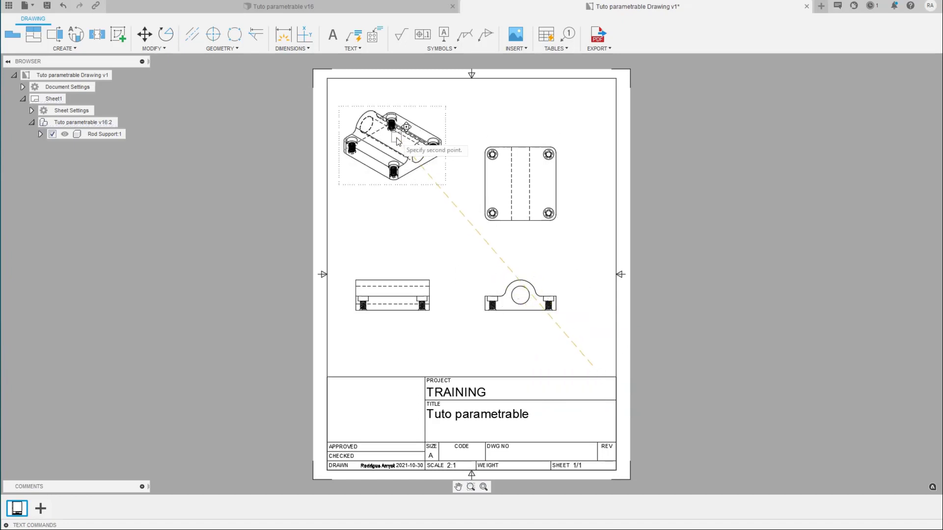
left_click(391, 157)
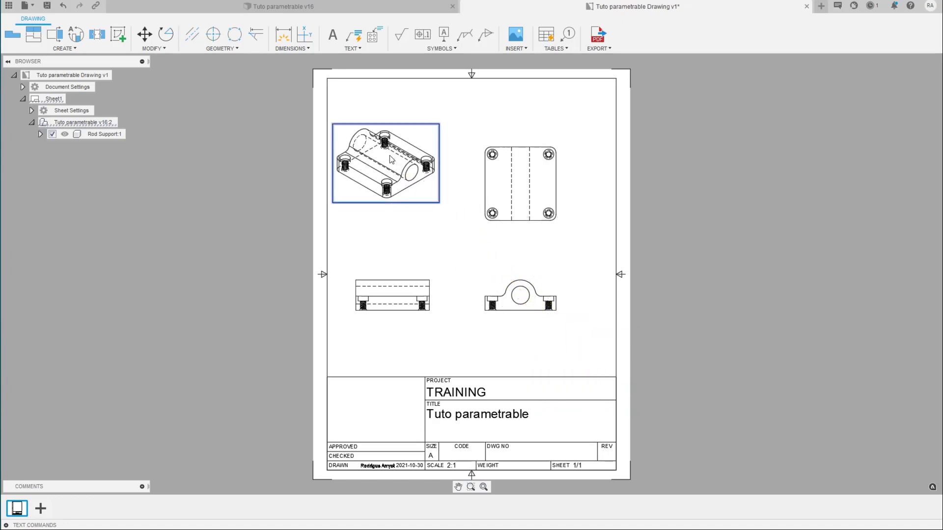
Step: Move the isometric view over the top view and back to the sheet's left border, and shift the top view slightly down
key("m")
left_click(388, 163)
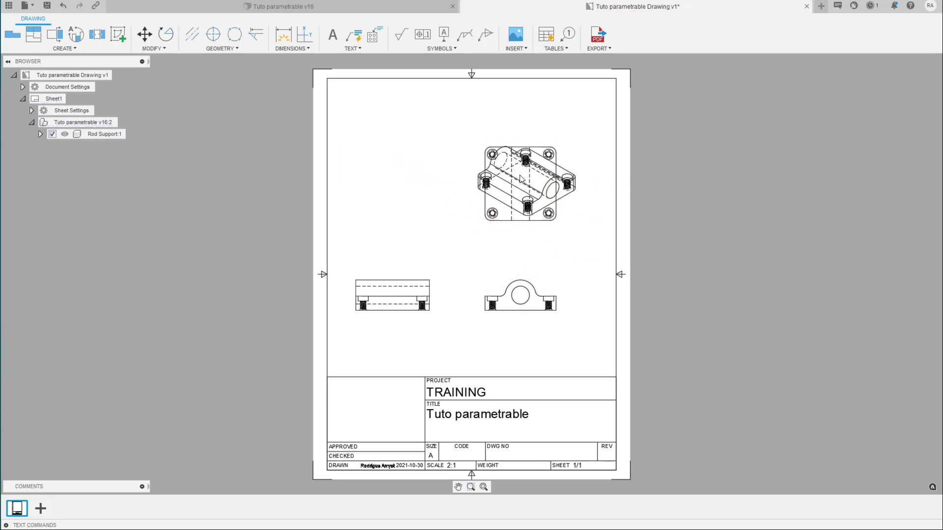
left_click(343, 168)
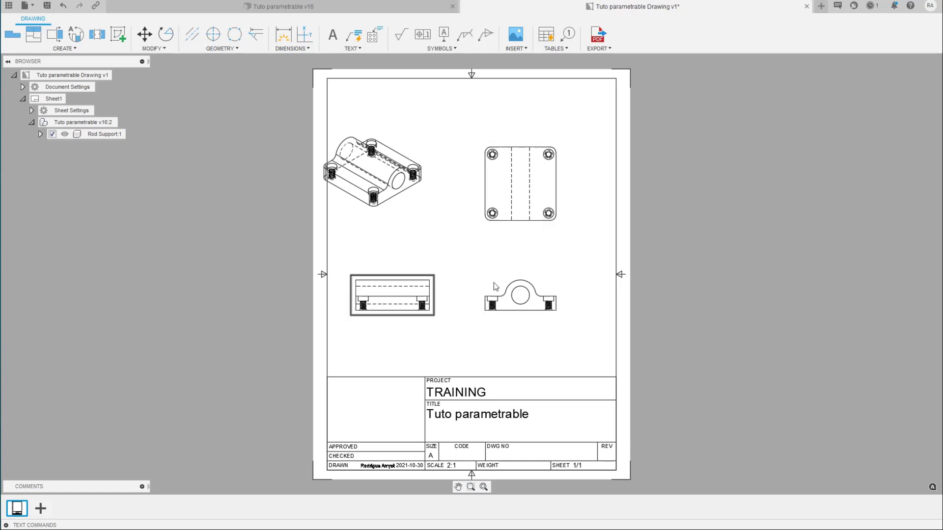
left_click(516, 175)
left_click(543, 186)
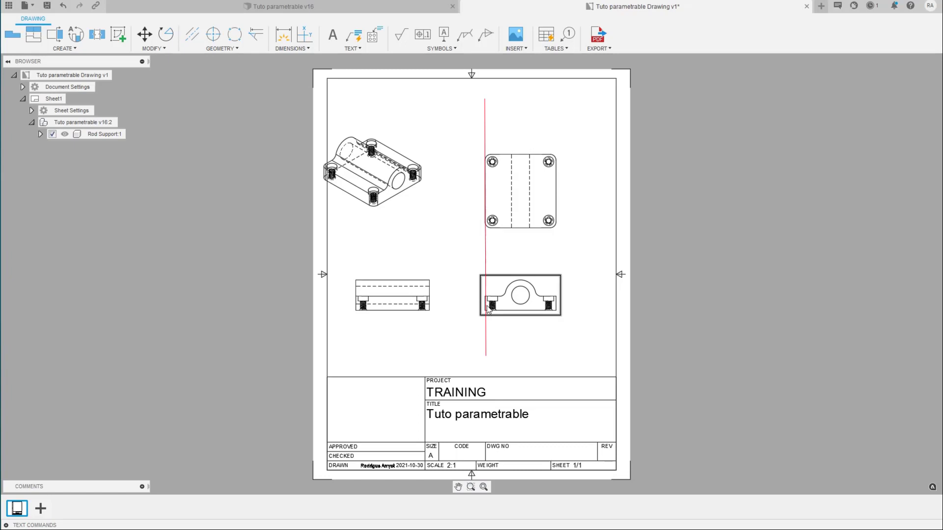
Step: Move the front view around the sheet to show its aligned views following, placing it slightly lower and further right than it started
left_click(519, 299)
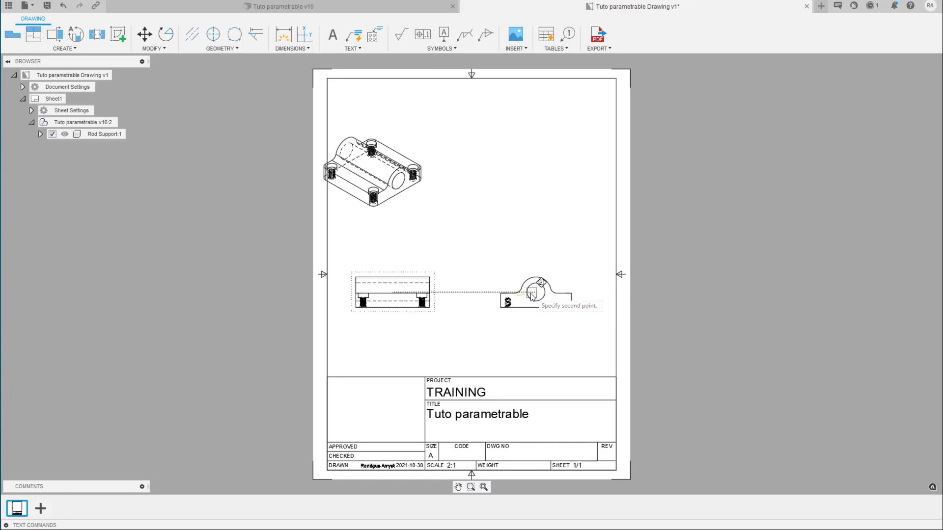
left_click(542, 297)
left_click(544, 300)
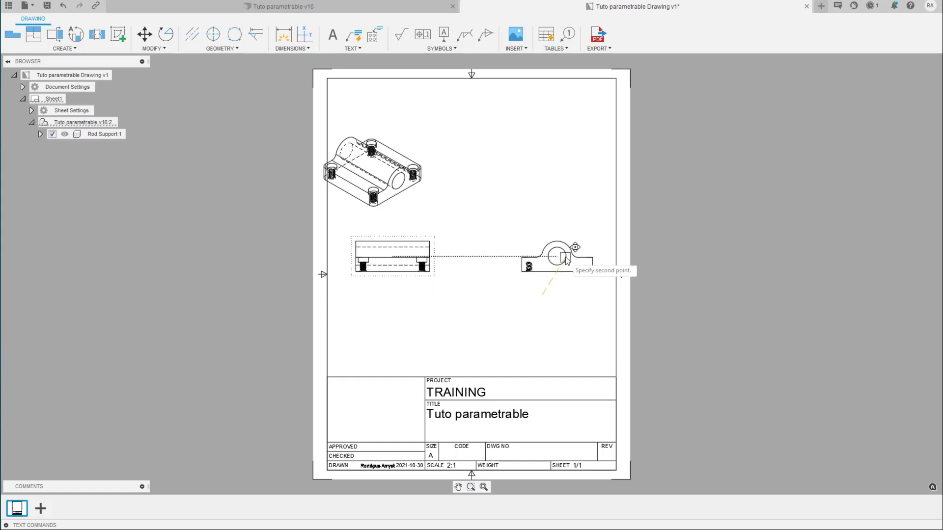
left_click(515, 280)
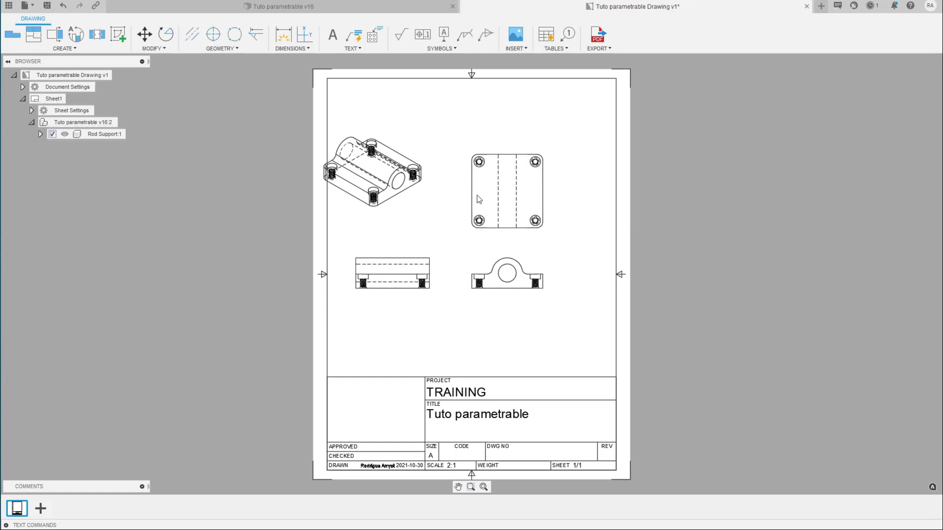
left_click(505, 290)
left_click(501, 308)
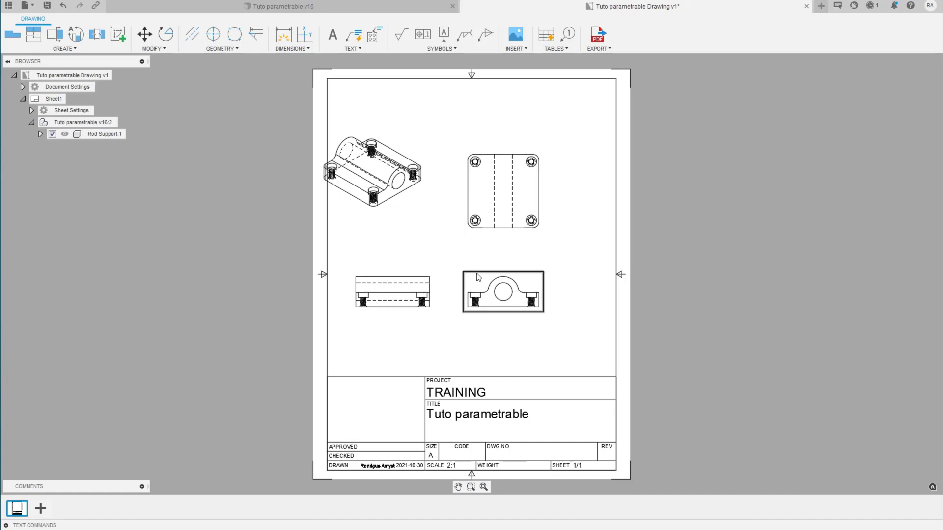
left_click_drag(504, 294, 527, 314)
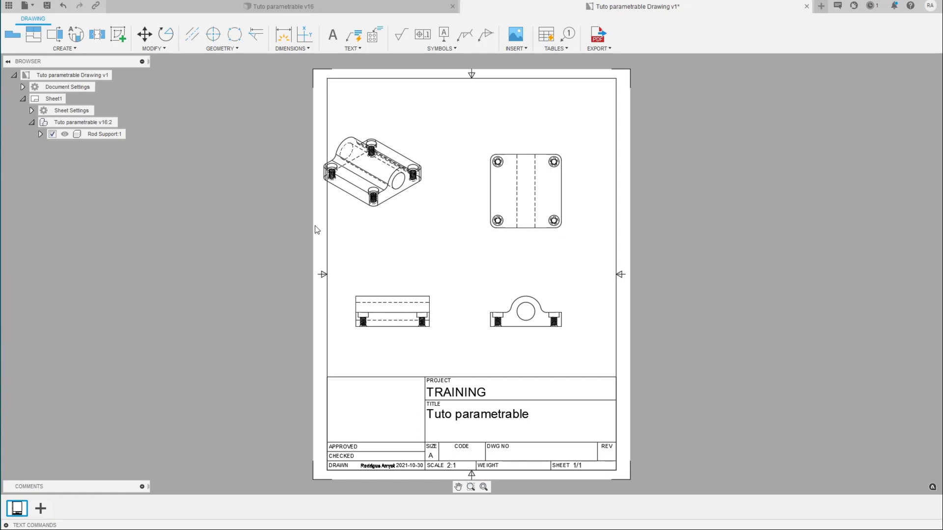
Step: Delete the title block and undo the deletion
left_click(387, 381)
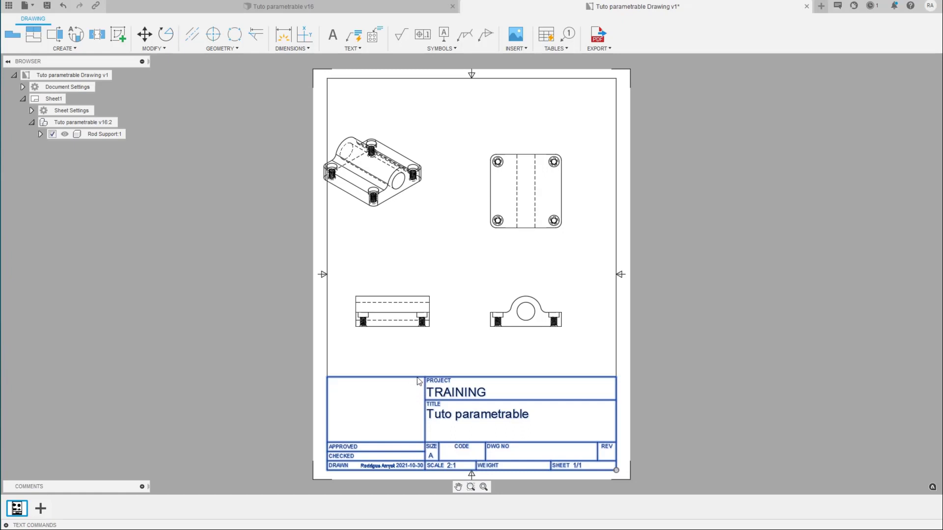
right_click(417, 382)
left_click(392, 363)
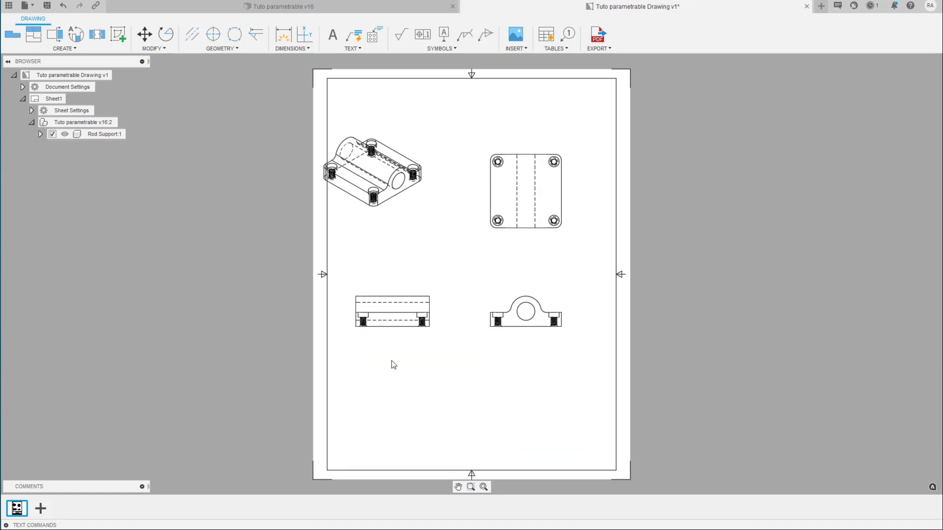
key("ctrl+z")
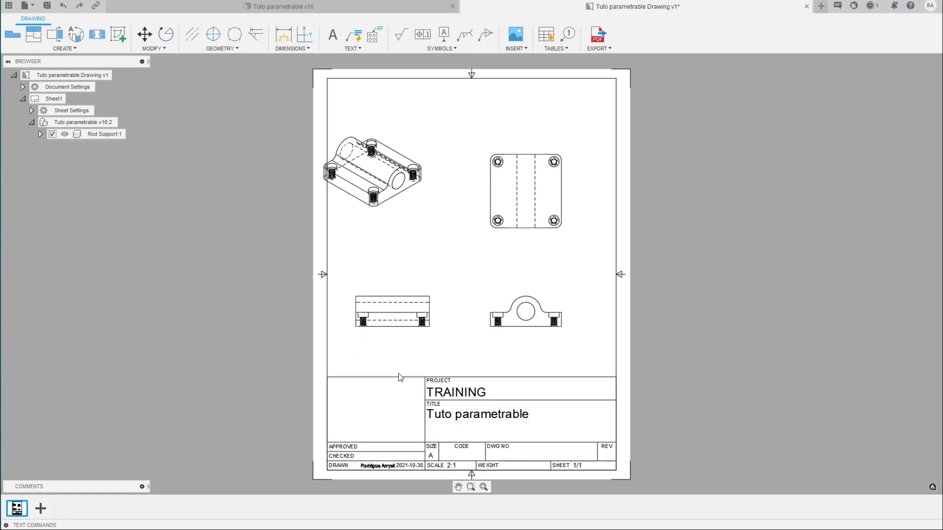
Step: Open the title block's attributes for editing, examine the editable fields and finish without changing any
double_click(404, 382)
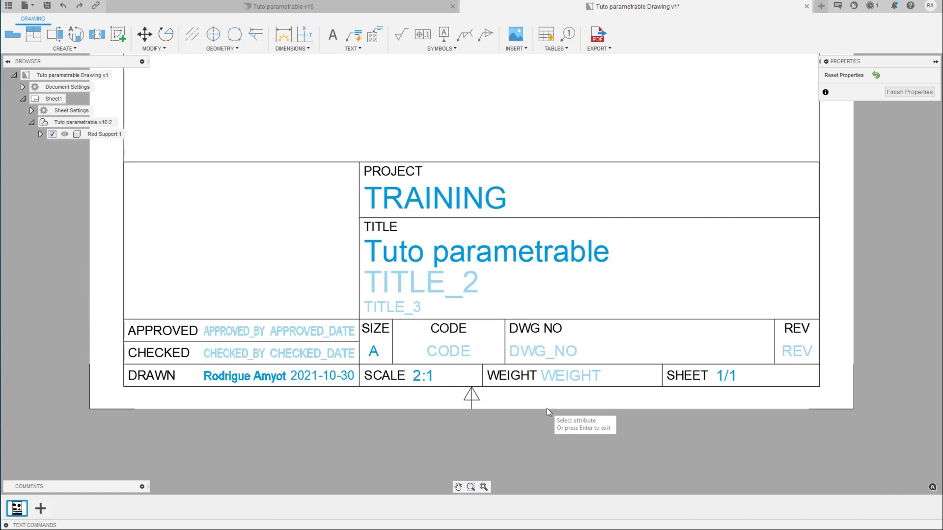
scroll(560, 158, "down", 3)
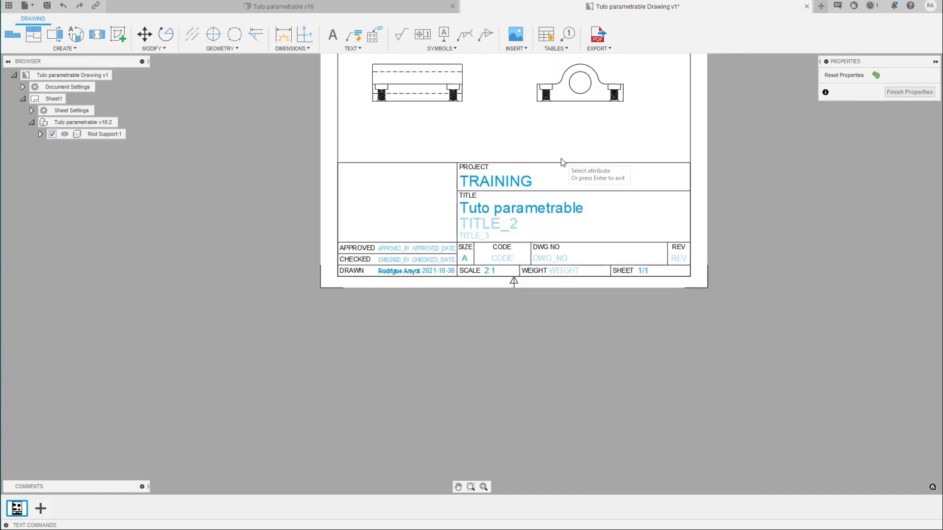
mouse_move(276, 184)
middle_mouse_down()
mouse_move(276, 235)
mouse_move(295, 283)
middle_mouse_up()
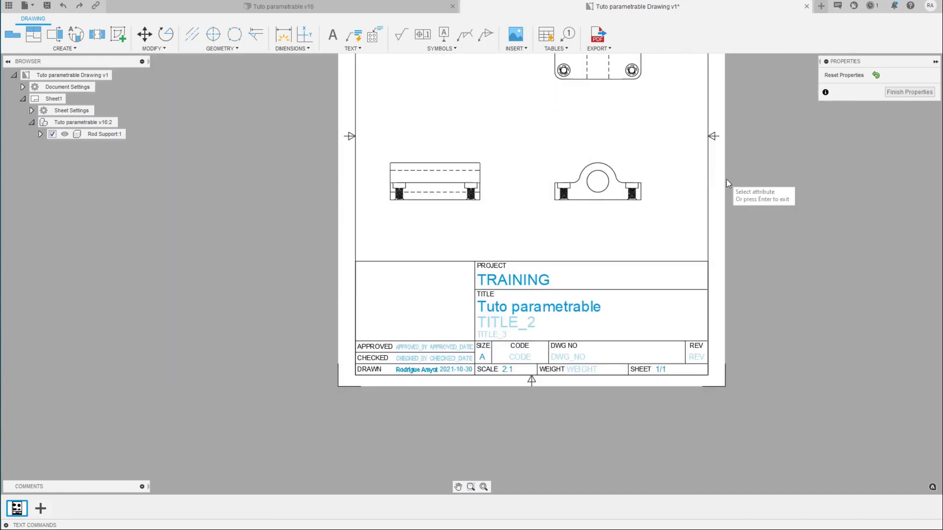
key("Return")
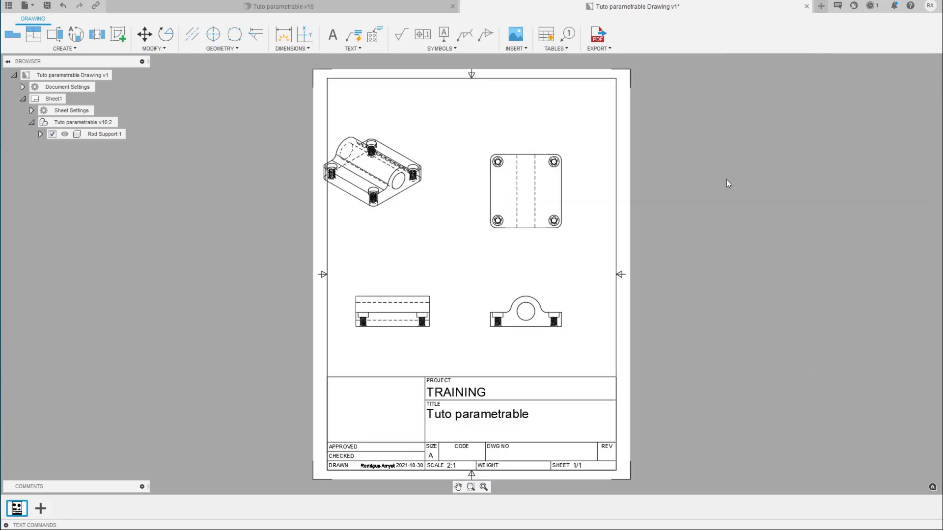
Step: Delete the title block from the sheet
left_click(447, 380)
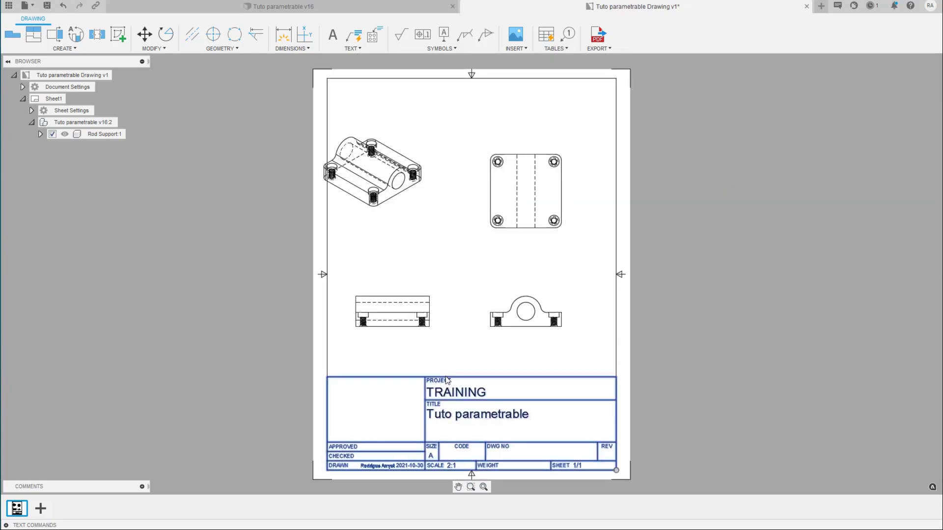
right_click(447, 380)
left_click(419, 362)
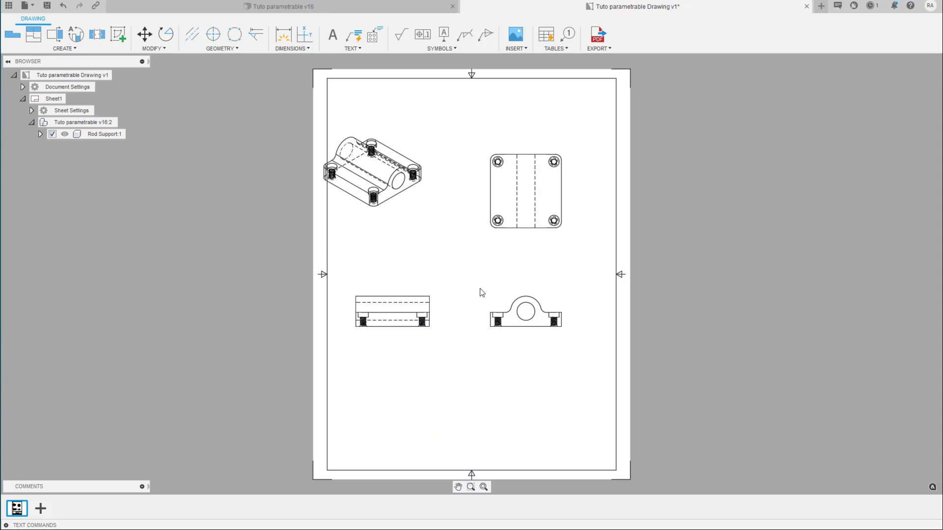
Step: Move the top view slightly upward, keeping it aligned above the front view
scroll(481, 291, "up", 1)
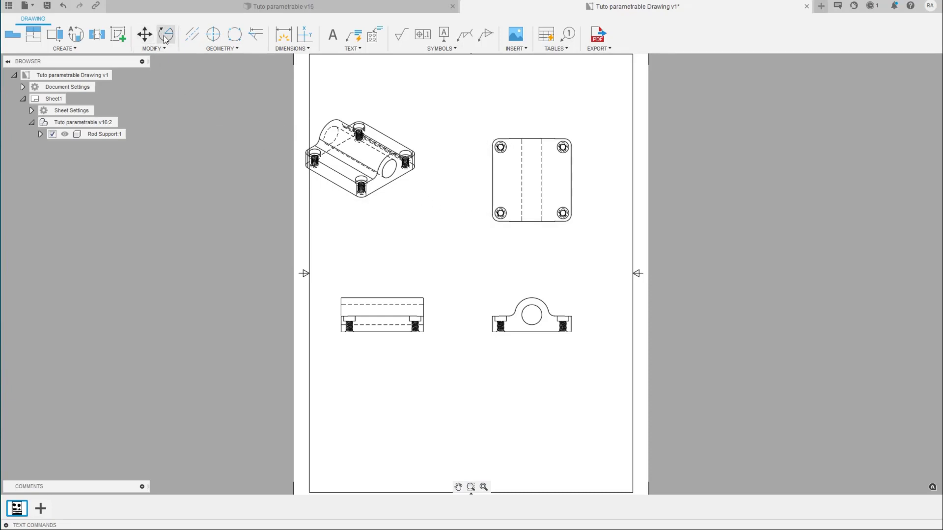
left_click(154, 49)
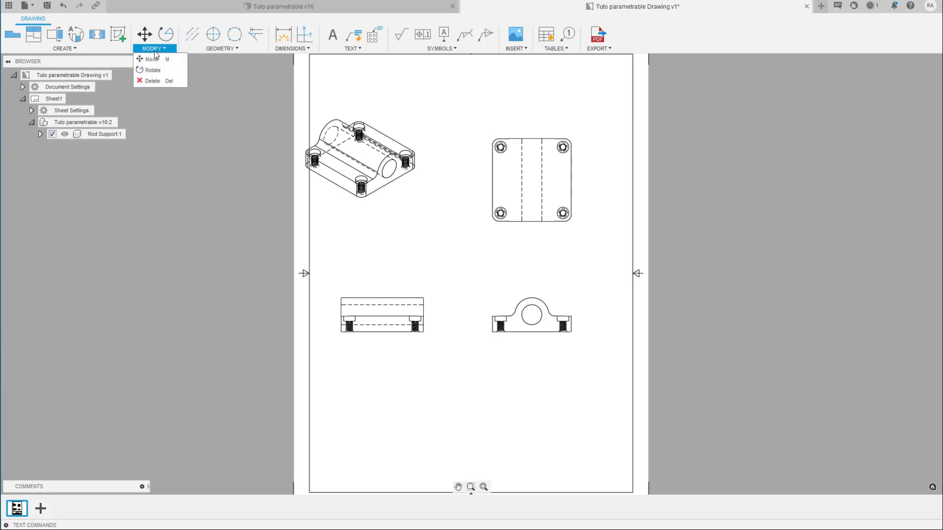
left_click(151, 59)
left_click(537, 186)
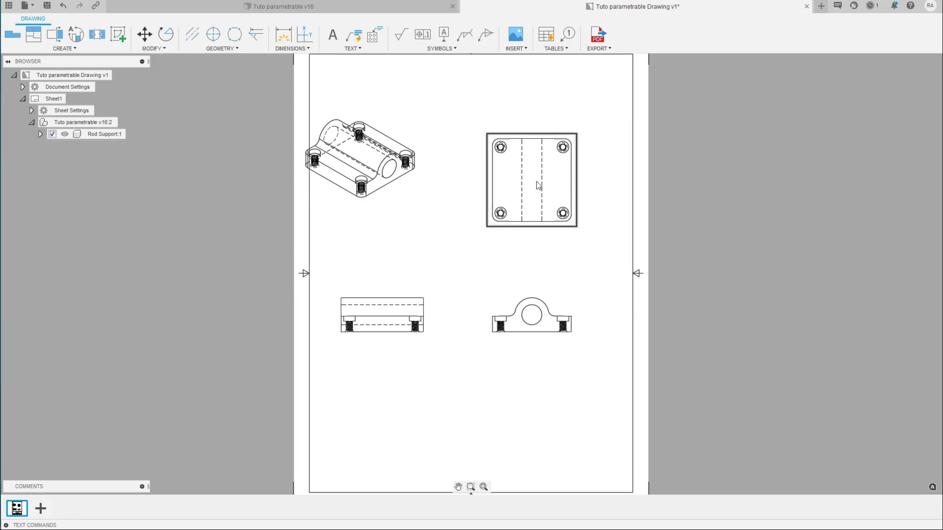
left_click(537, 185)
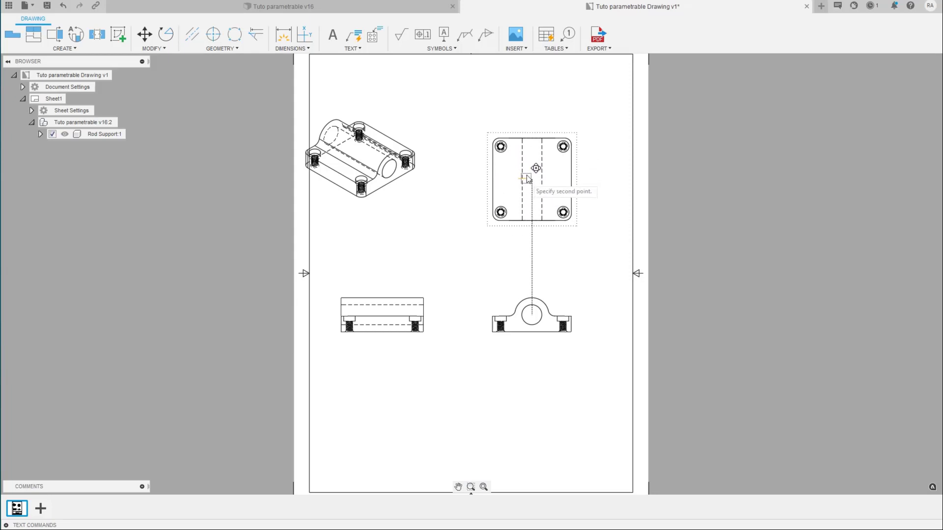
left_click(527, 176)
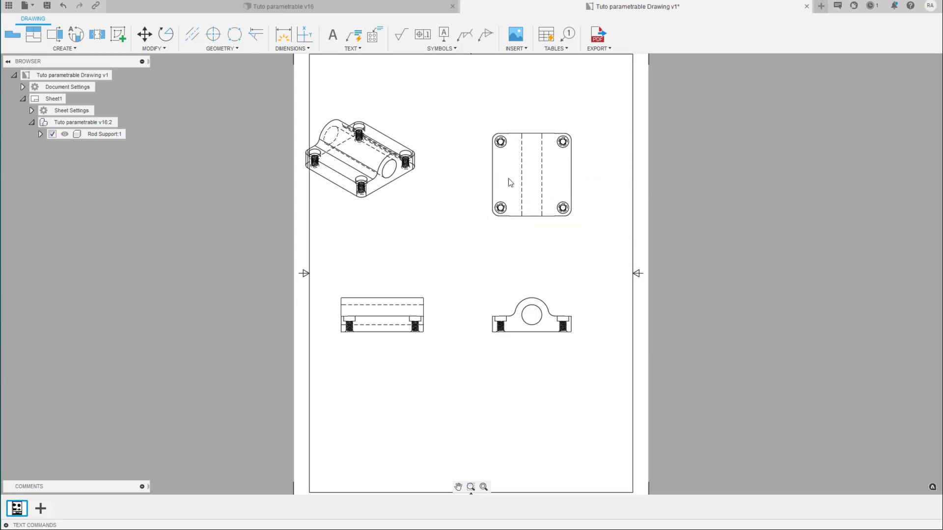
Step: Start the general Dimension command for dimensioning the drawing views
scroll(509, 178, "up", 1)
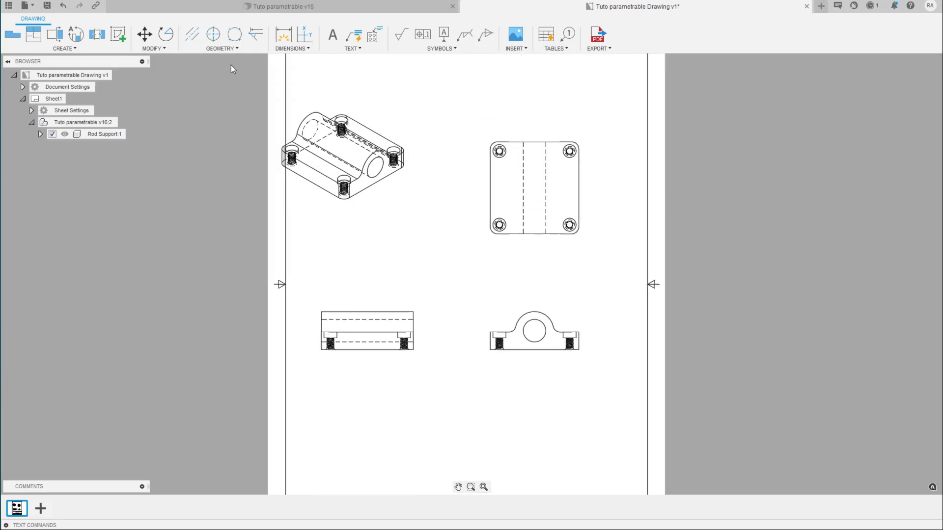
left_click(289, 48)
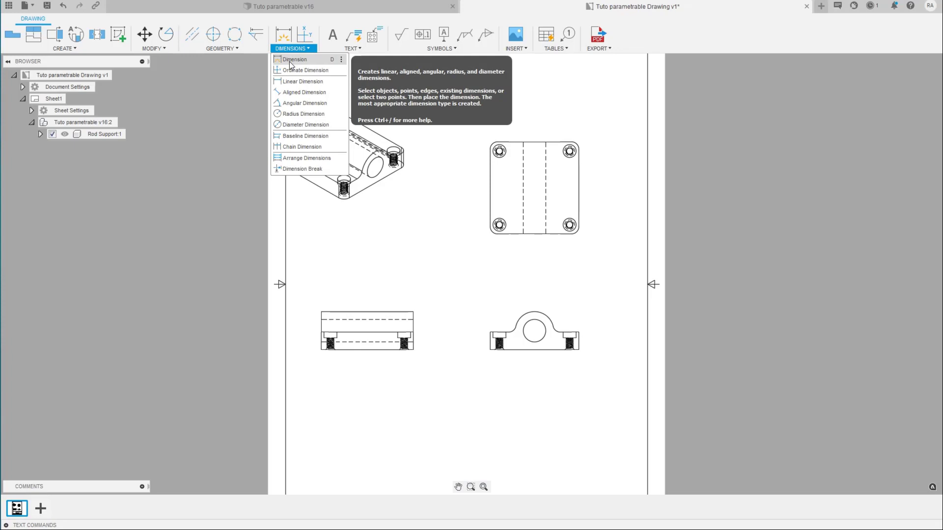
left_click(289, 60)
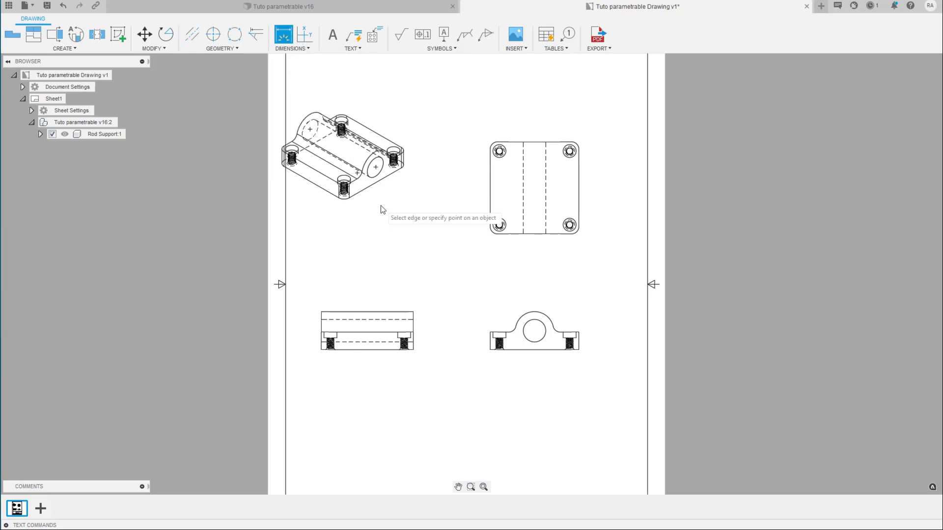
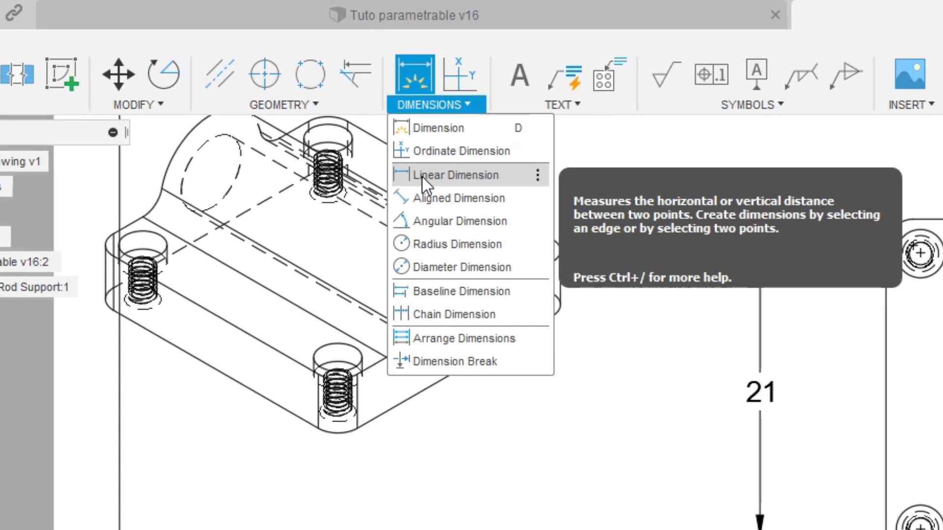
Step: Add a linear dimension for the top view's overall height, placed outside the vertical hole-spacing dimension
left_click(422, 176)
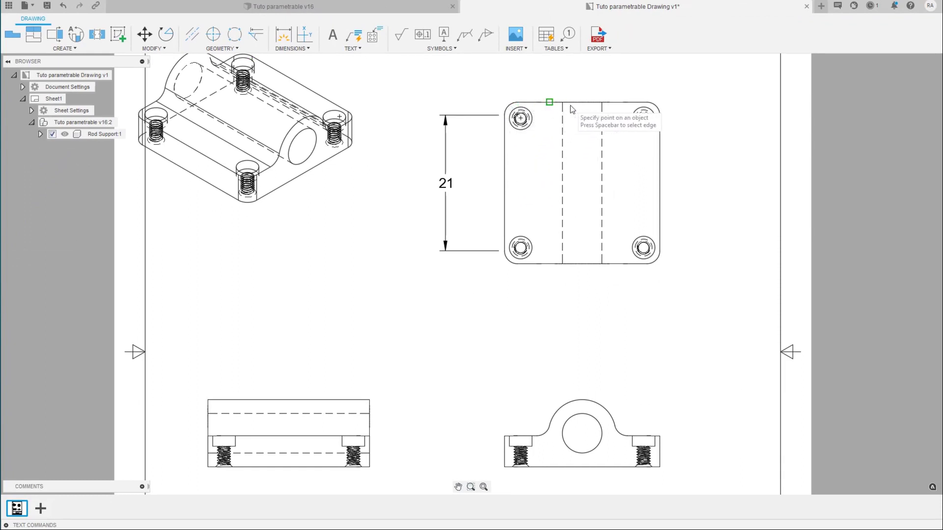
left_click(518, 103)
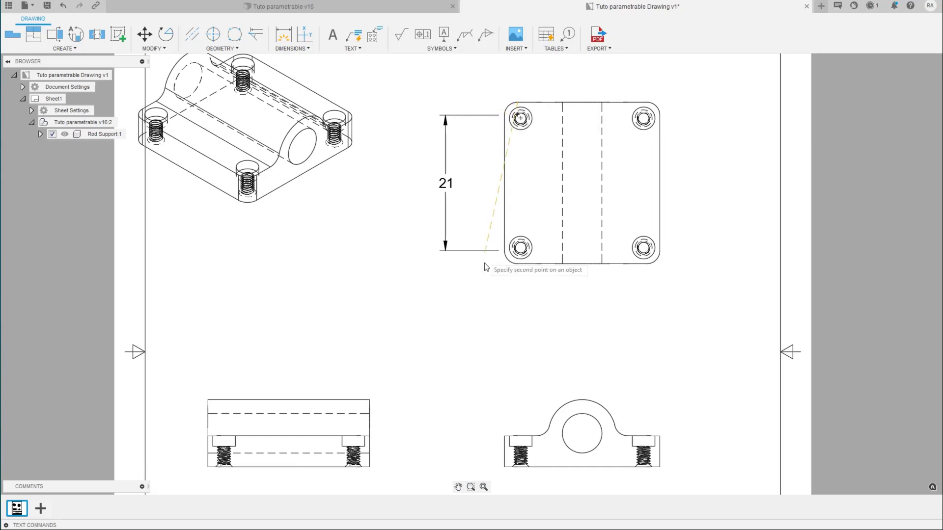
left_click(518, 263)
left_click(410, 204)
scroll(410, 204, "up", 1)
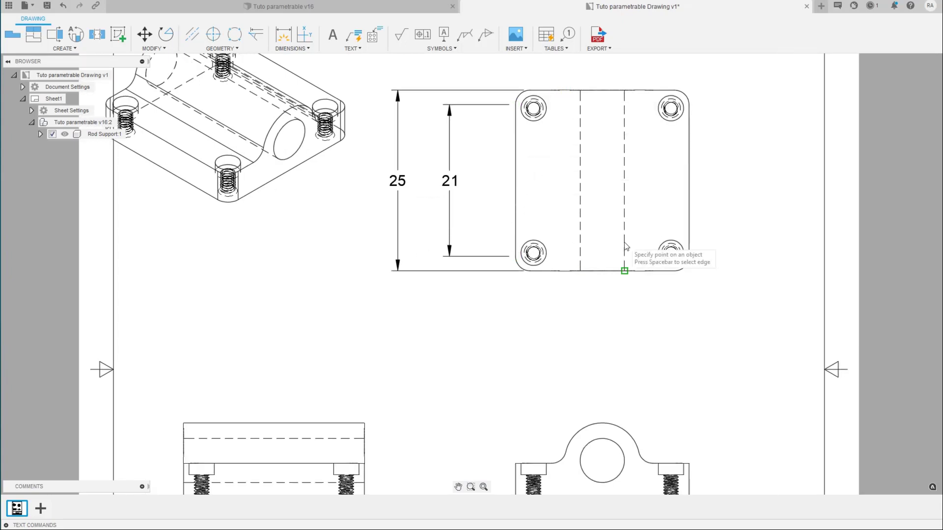
Step: Try to add an angular dimension between the top view's right and bottom edges
left_click(291, 49)
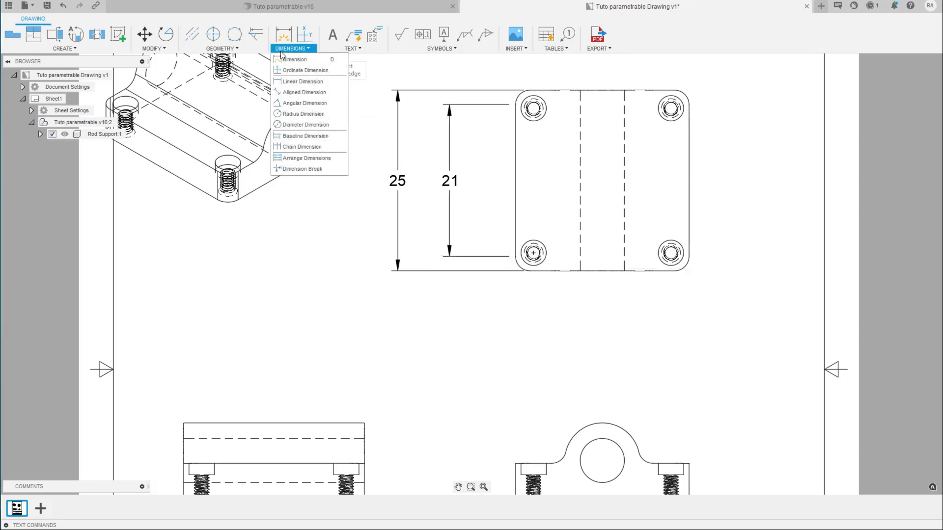
left_click(293, 104)
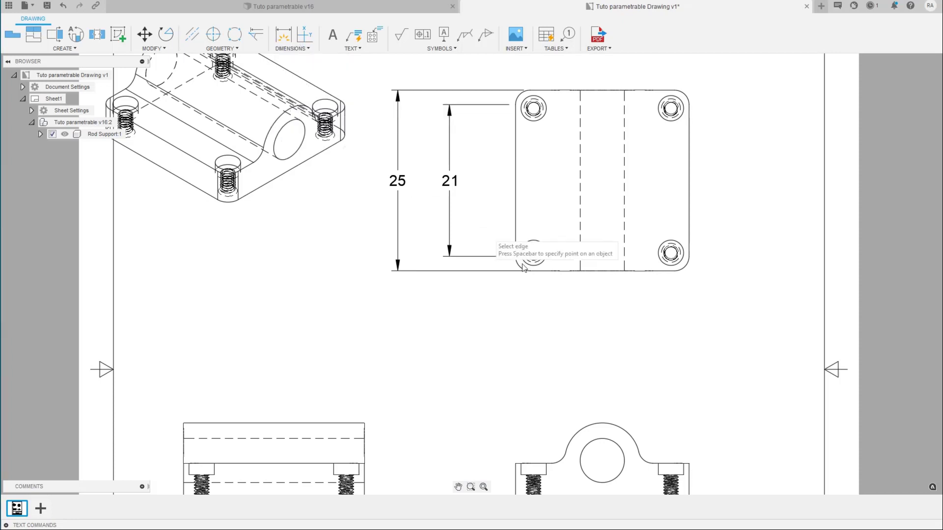
left_click(690, 181)
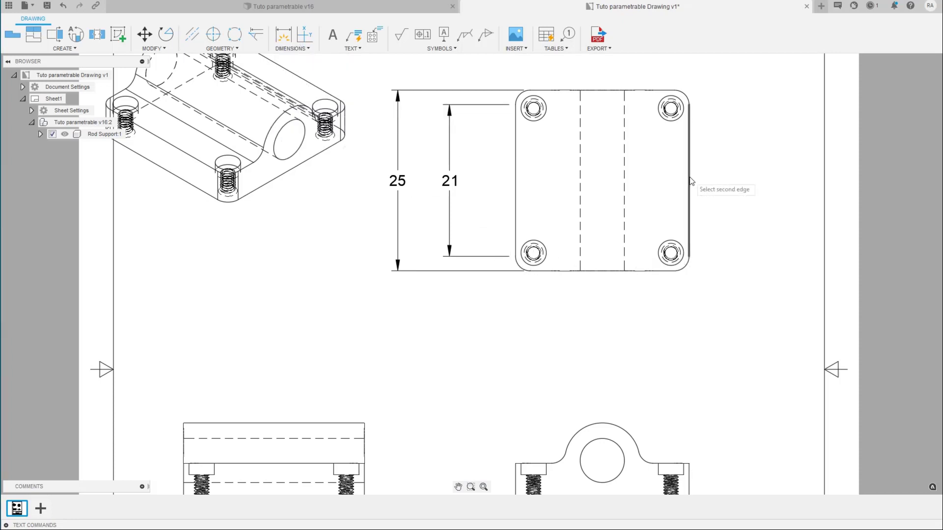
left_click(618, 272)
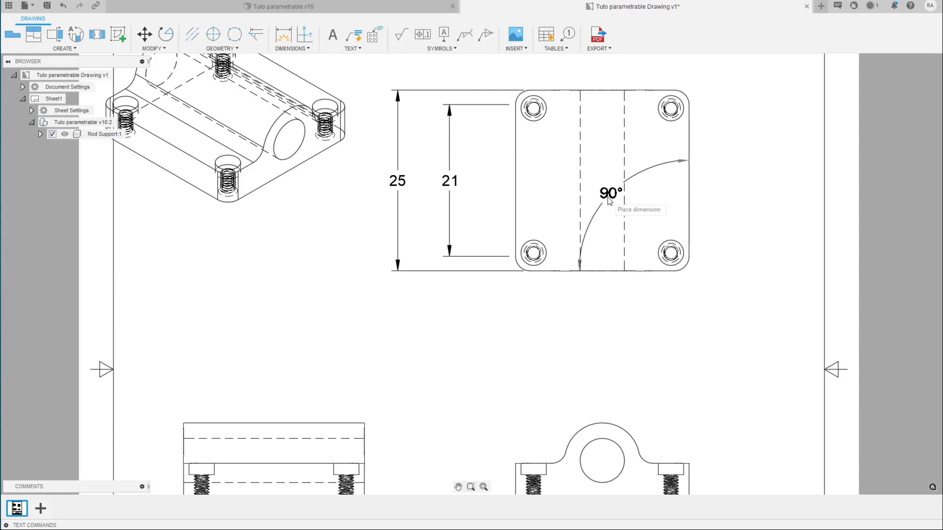
key("Escape")
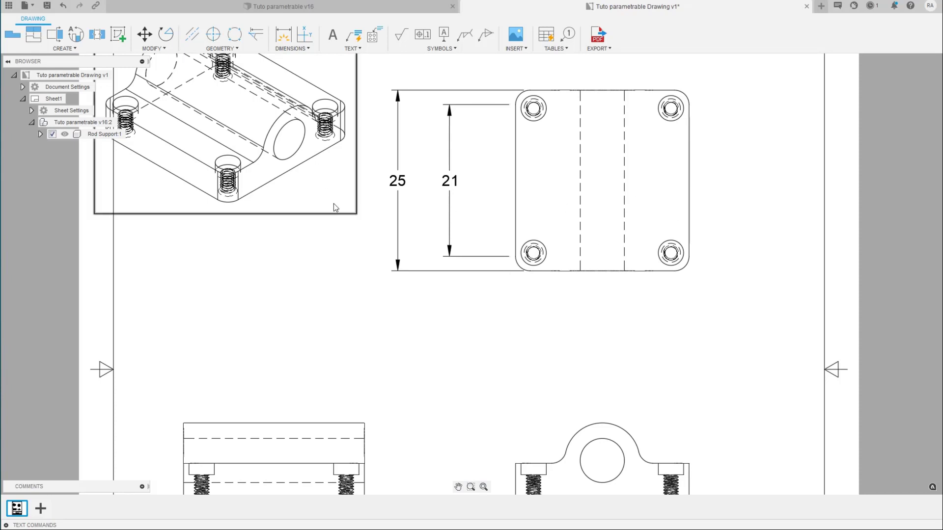
Step: Add a diameter dimension to the front view's outer arc, placed above and to the left of it
left_click(278, 48)
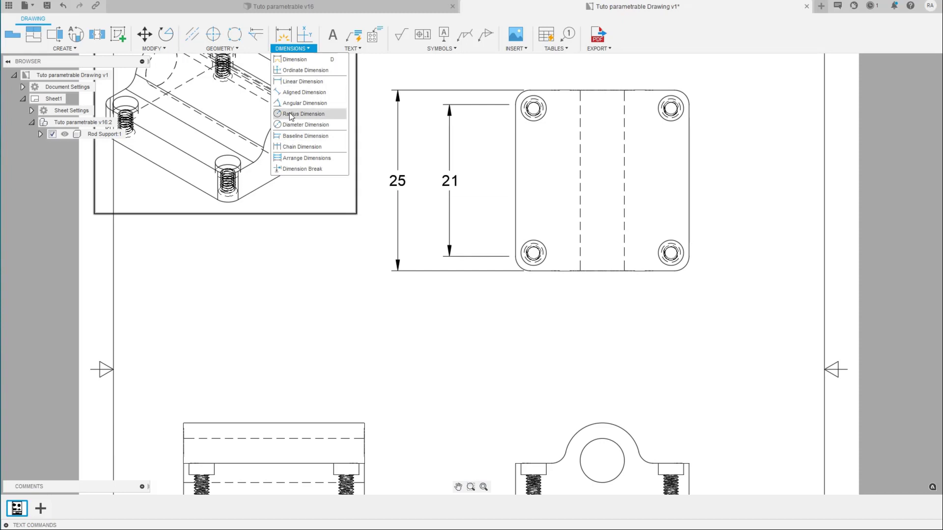
left_click(291, 125)
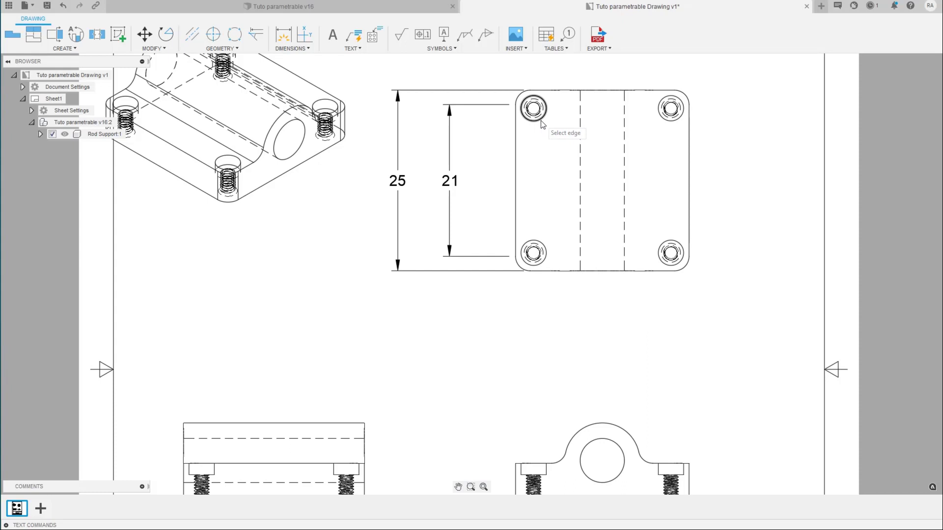
left_click(590, 428)
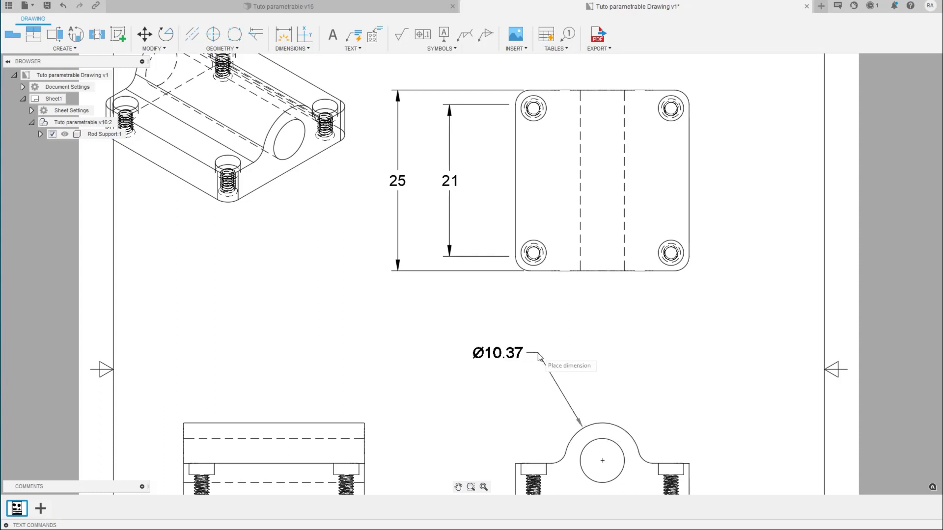
left_click(532, 352)
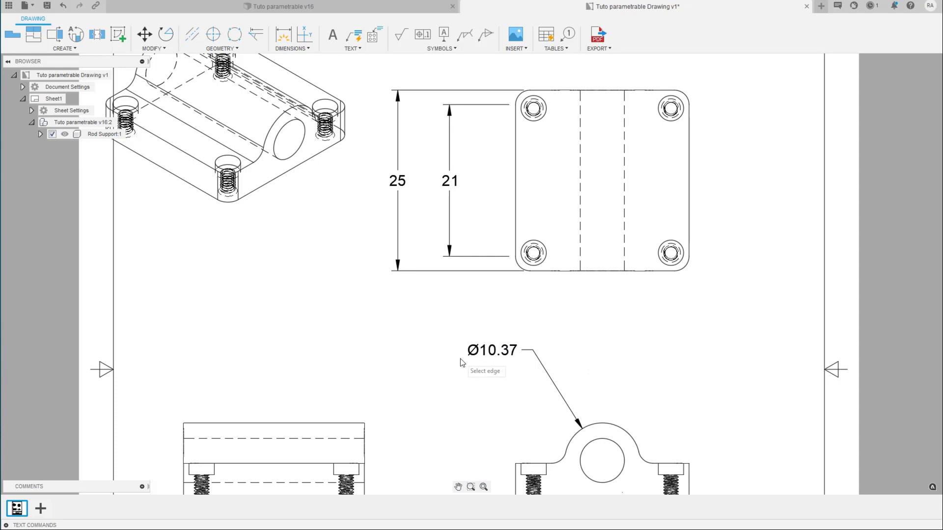
Step: Add a radius dimension to the front view's outer arc, placed above and to the right of it
left_click(293, 49)
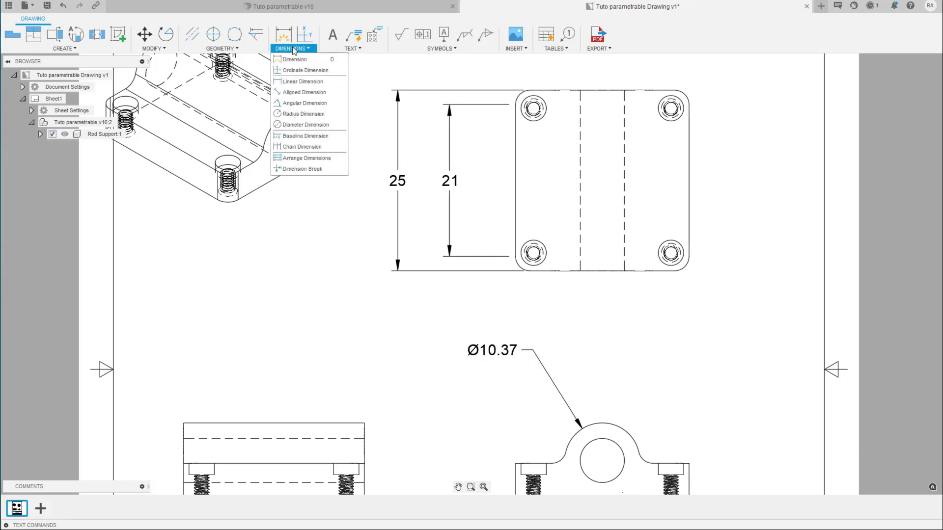
left_click(293, 115)
left_click(603, 424)
left_click(625, 356)
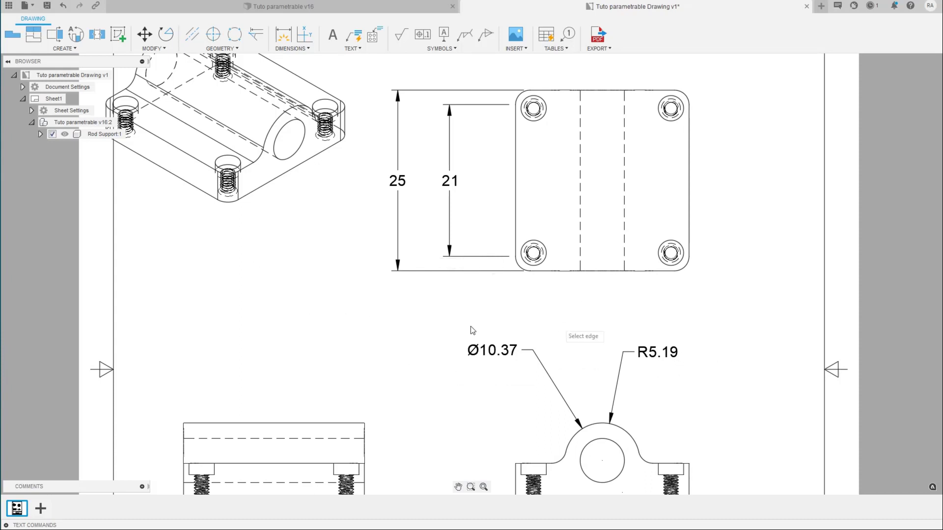
left_click(292, 48)
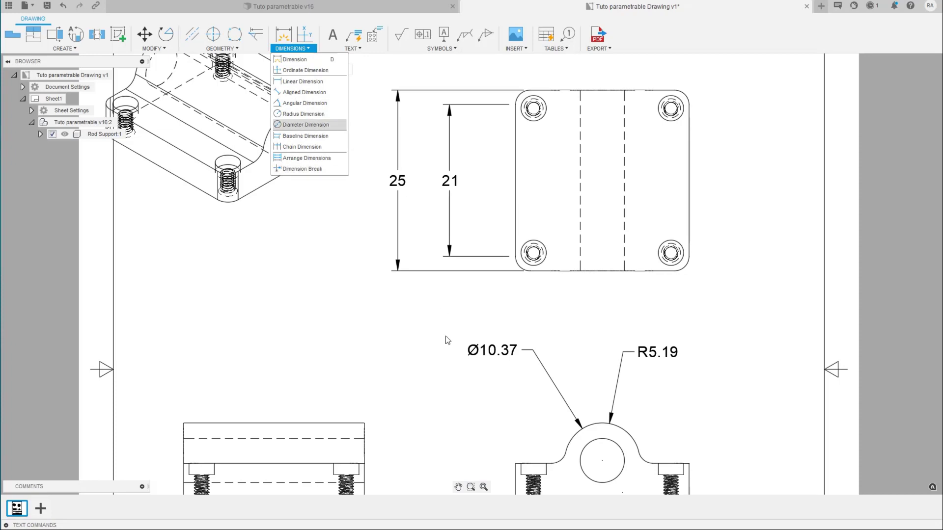
Step: Delete the inner vertical 21 mm dimension beside the top view
scroll(446, 335, "up", 1)
scroll(446, 335, "down", 3)
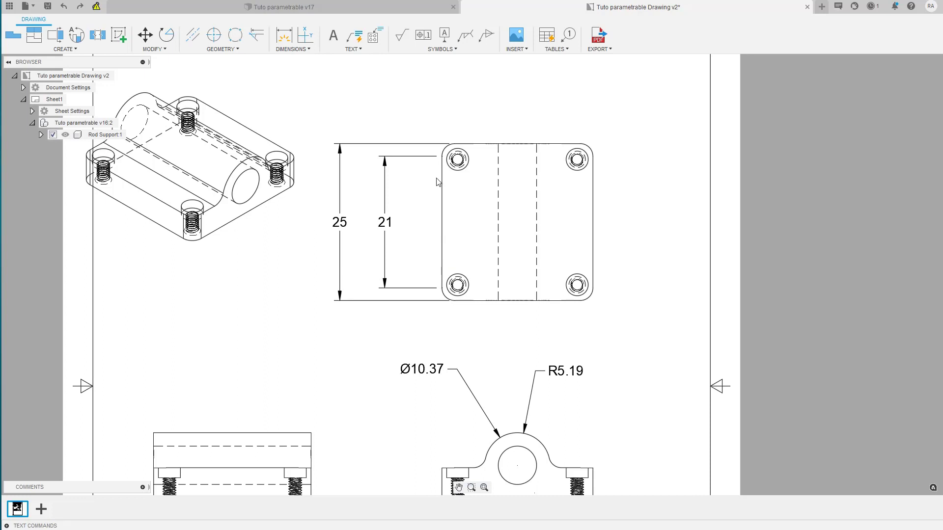
left_click(386, 221)
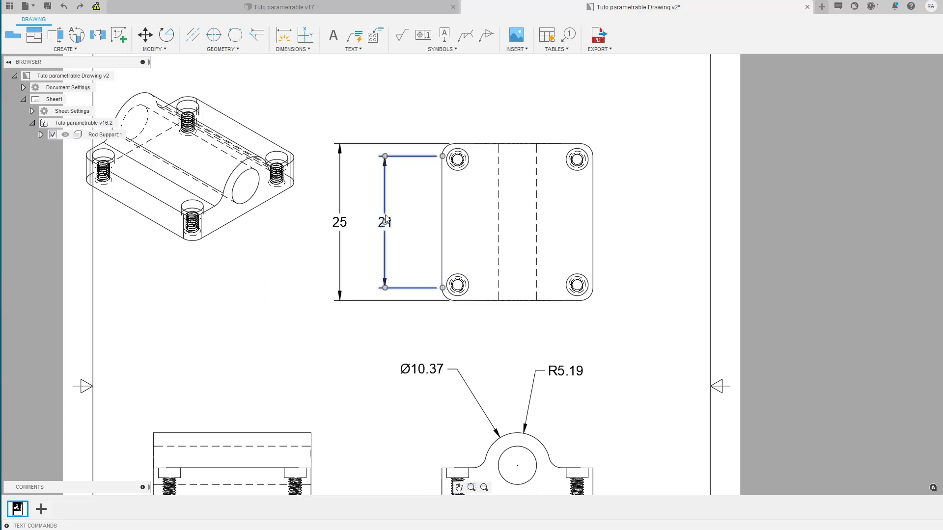
right_click(385, 221)
left_click(364, 206)
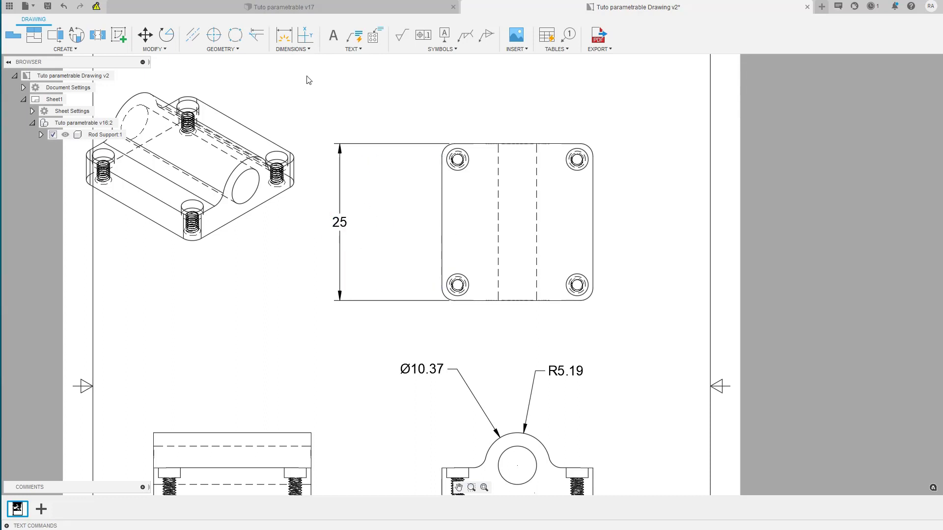
Step: Dimension the radius of the top view's upper-left rounded corner with the general Dimension command, placed outside the corner
left_click(293, 49)
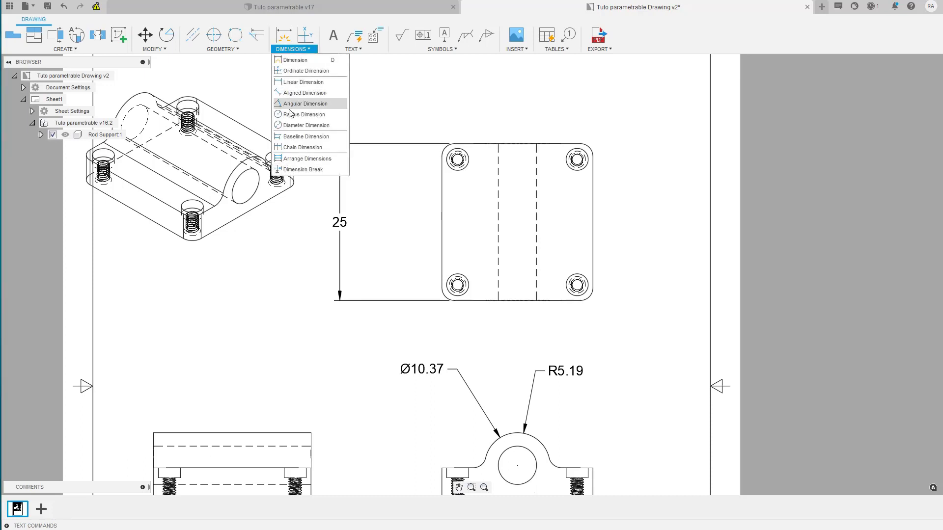
left_click(294, 60)
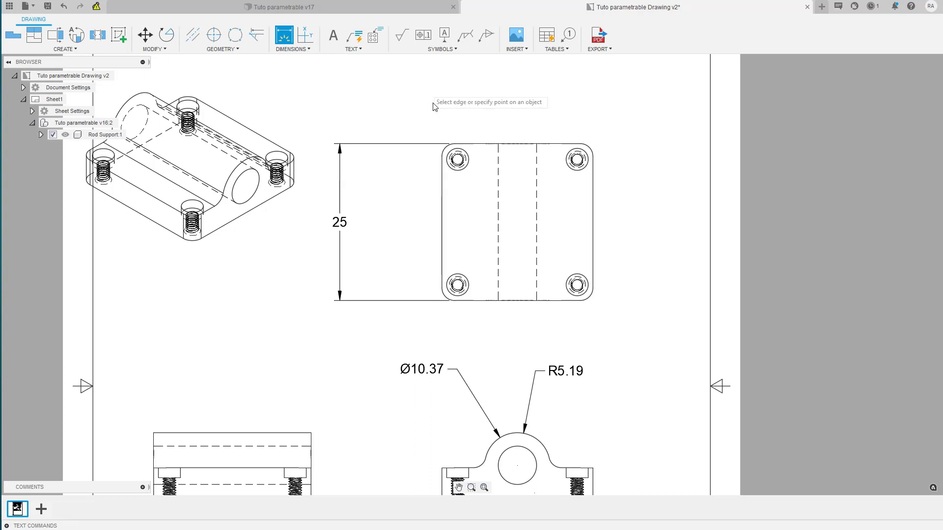
left_click(447, 153)
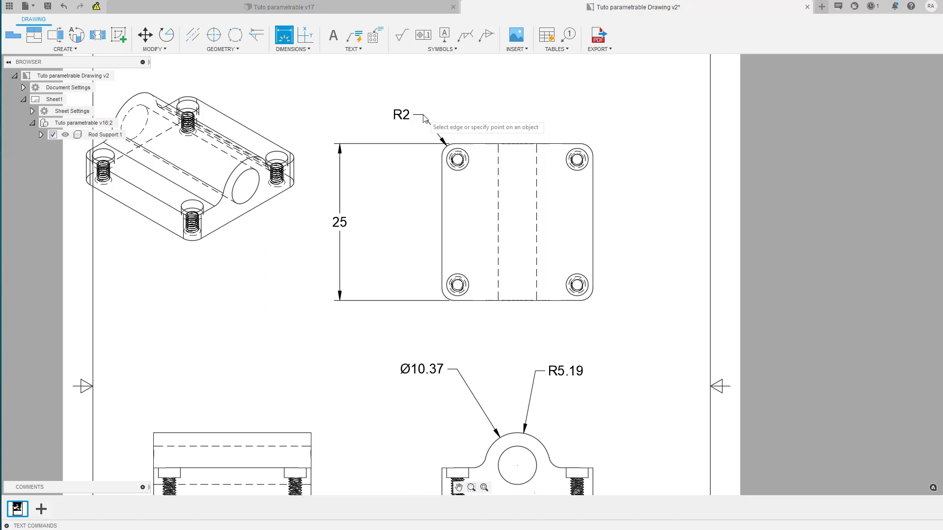
key("Escape")
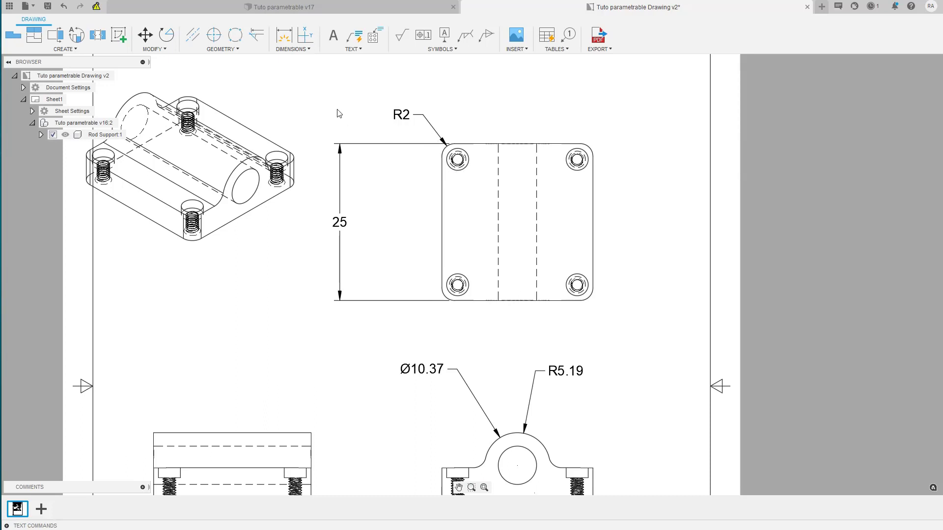
Step: Attach an automatic note leader to the rod hole's edge in the isometric view, placing it below the view
left_click(352, 51)
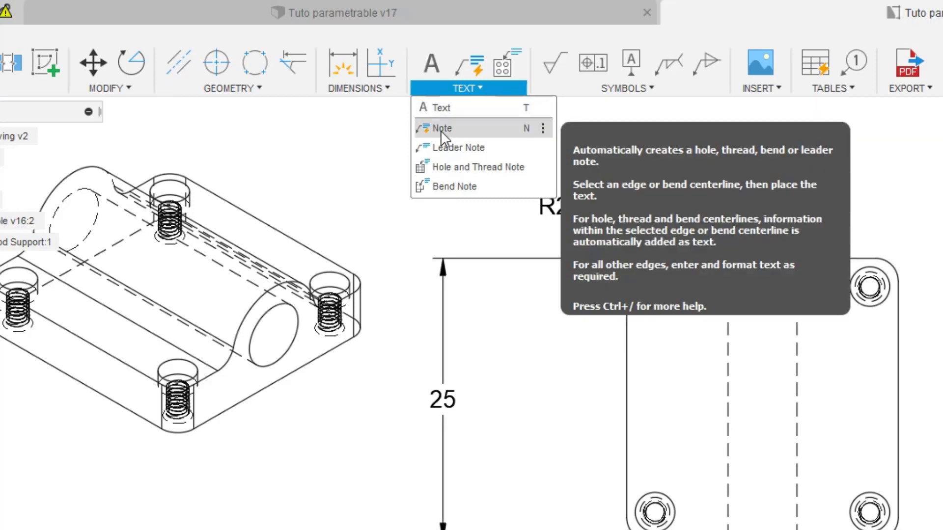
left_click(440, 129)
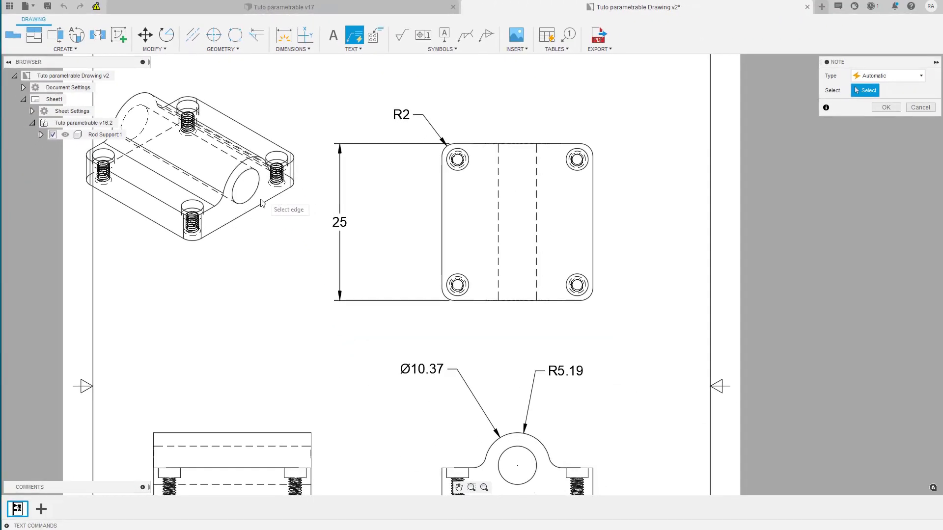
left_click(249, 203)
left_click(255, 309)
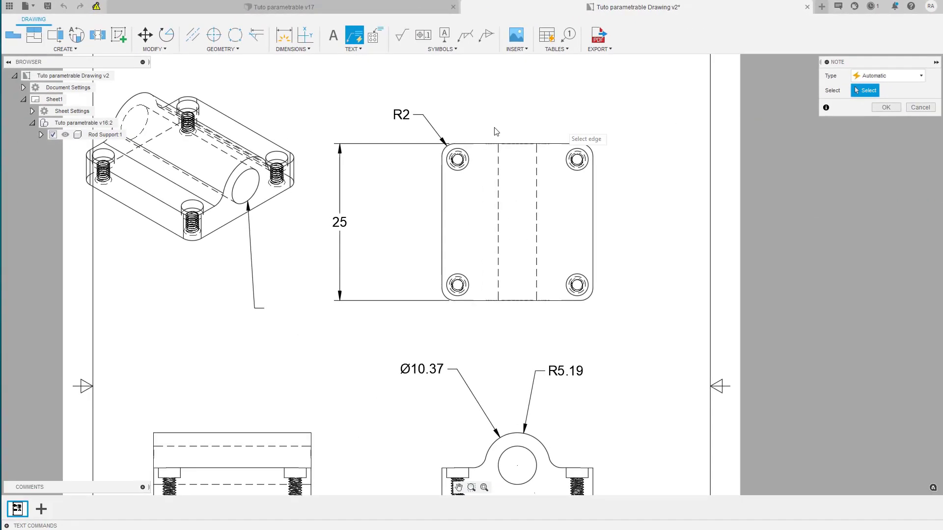
left_click(306, 51)
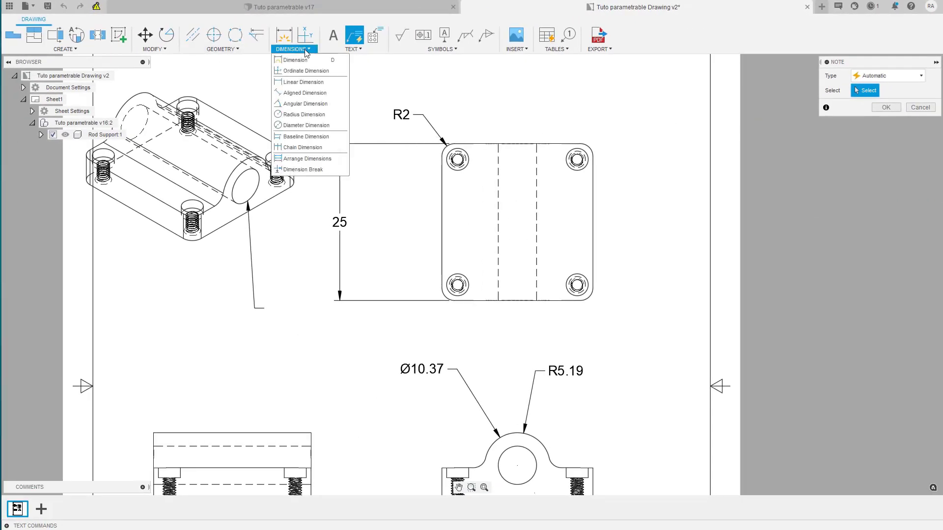
left_click(354, 49)
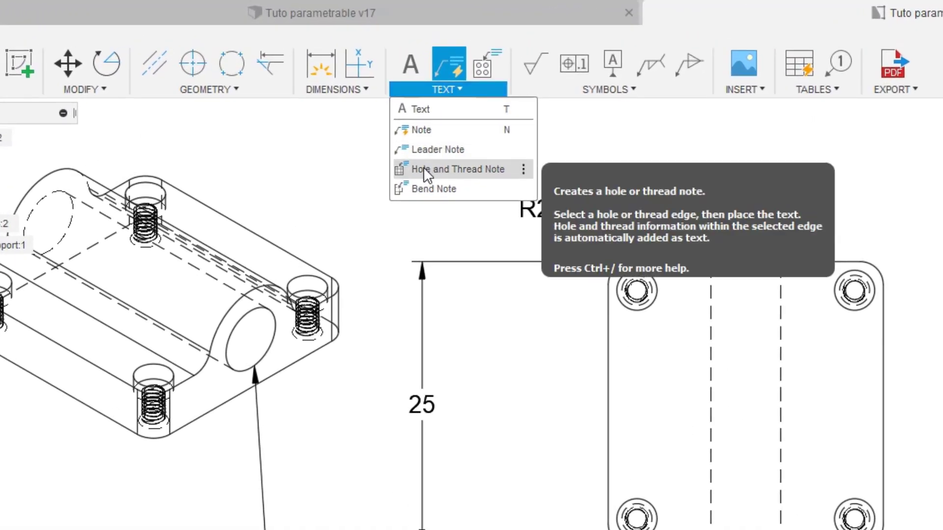
left_click(423, 168)
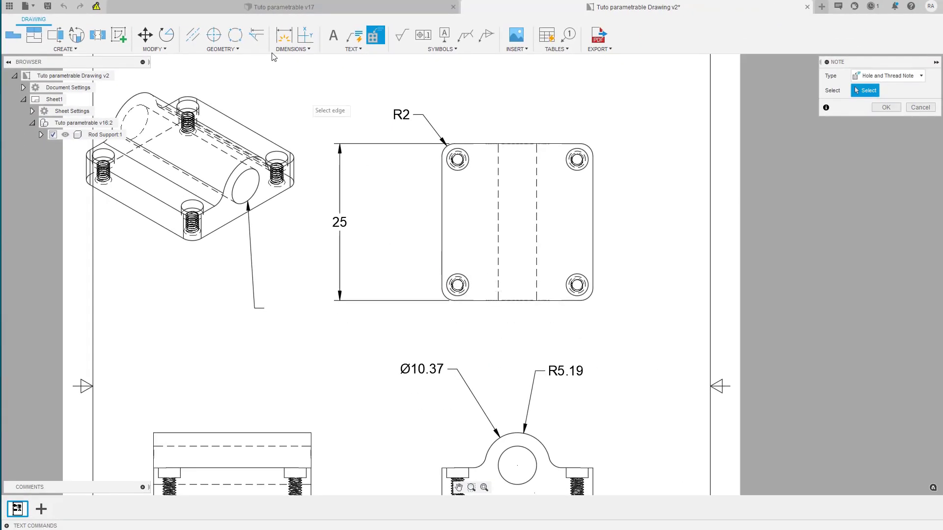
Step: Switch to the Tuto parametrable design, highlight its hole feature in the model history, and return to the drawing
left_click(280, 7)
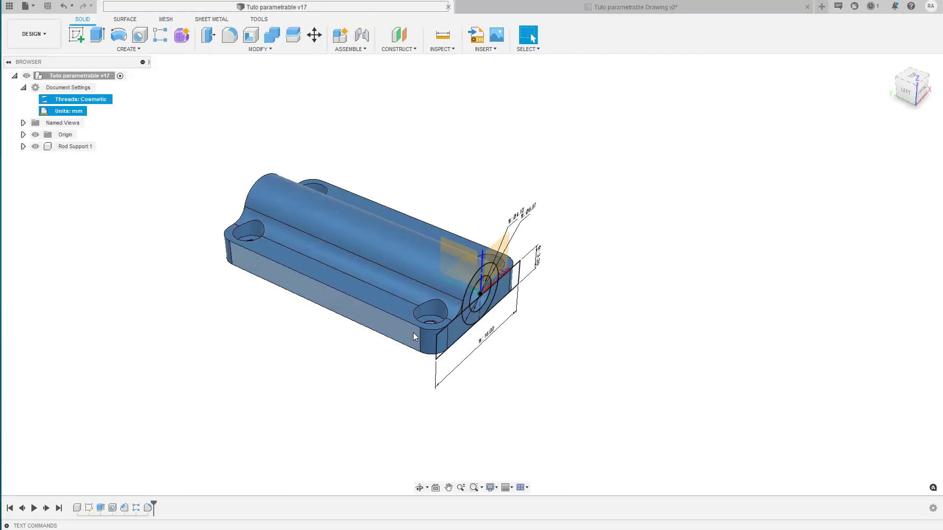
left_click(113, 508)
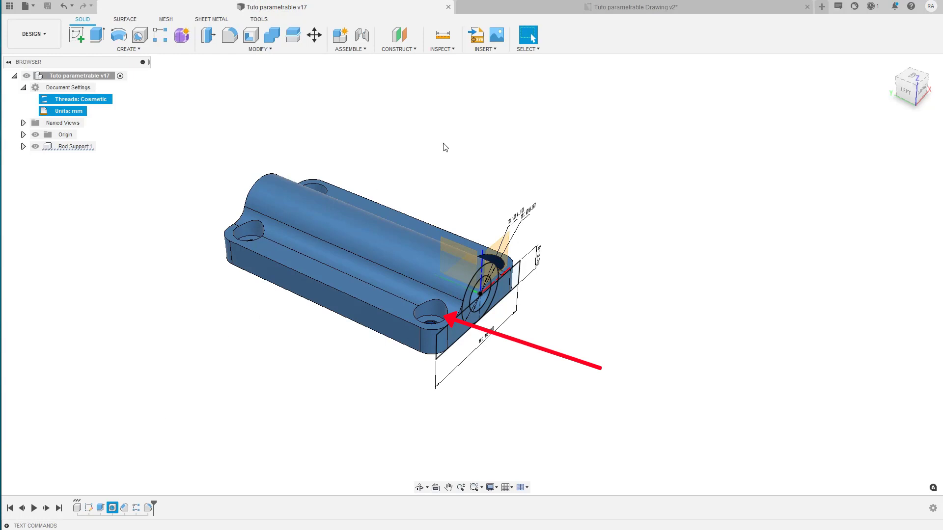
left_click(594, 7)
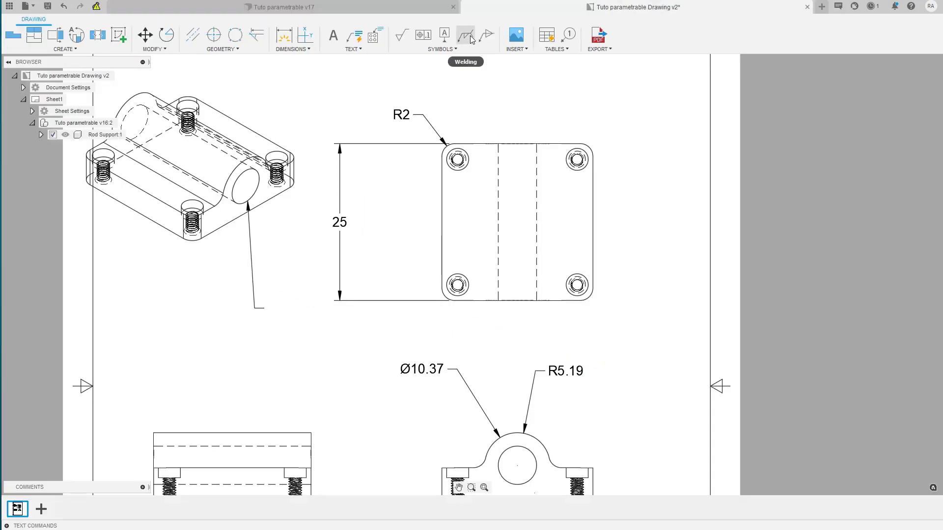
Step: Add a Hole and Thread Note to the top view's lower-left counterbored hole, placed below and to the left
left_click(352, 48)
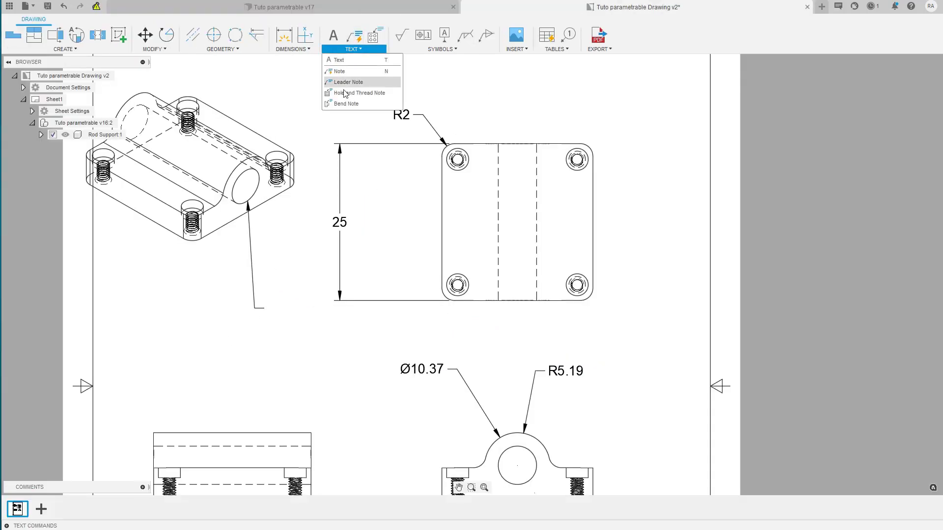
left_click(346, 93)
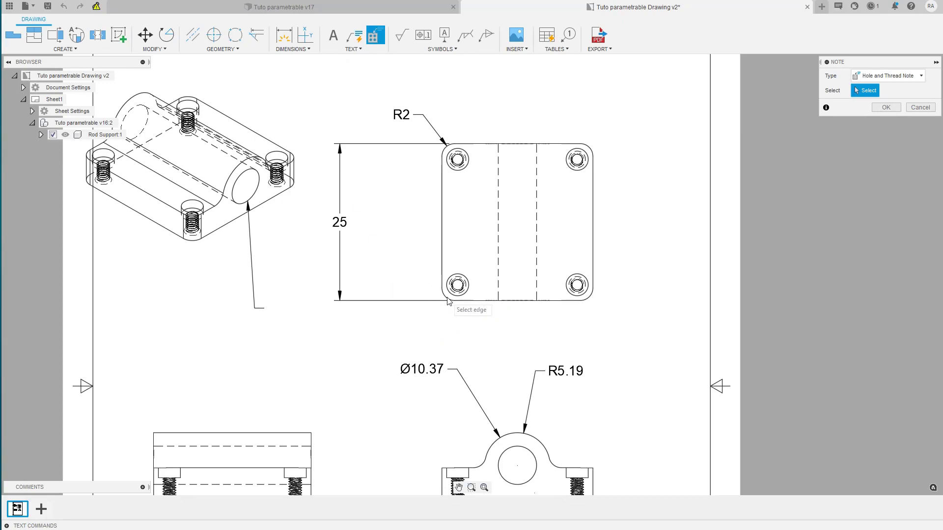
left_click(355, 355)
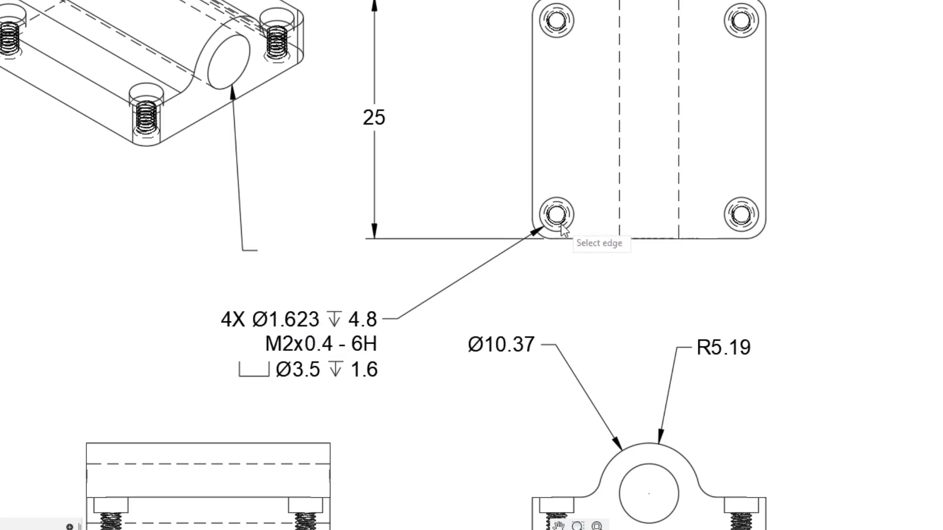
scroll(560, 228, "up", 5)
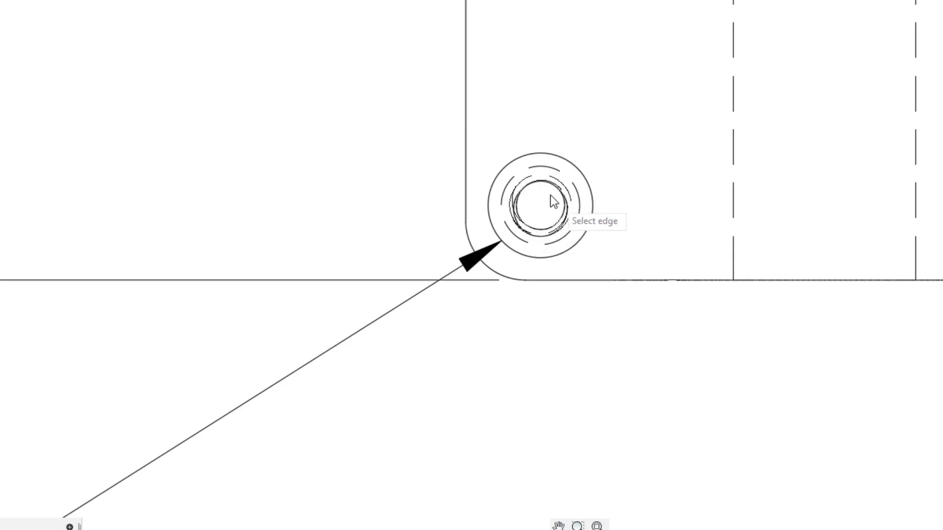
scroll(542, 211, "down", 4)
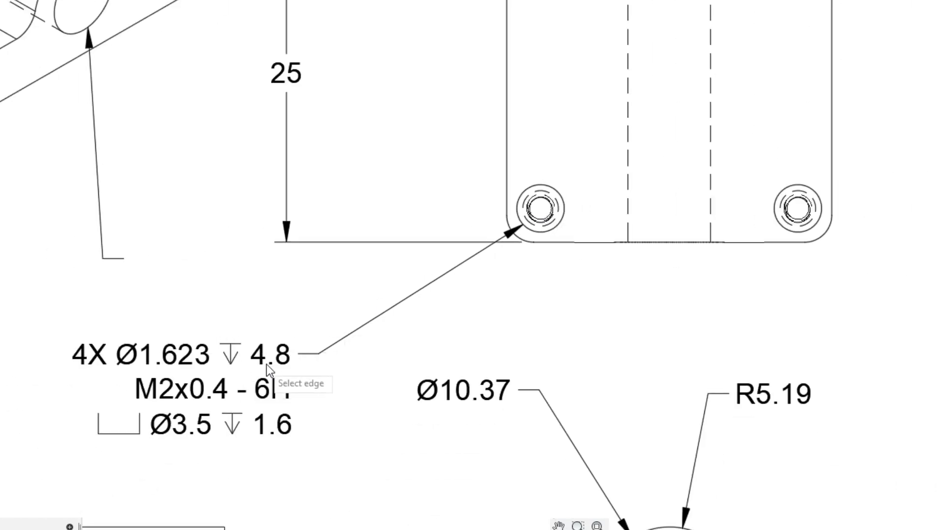
Step: Dimension the base plate's thickness on the front view, placed to the left of the view
middle_click_drag(331, 440, 352, 148)
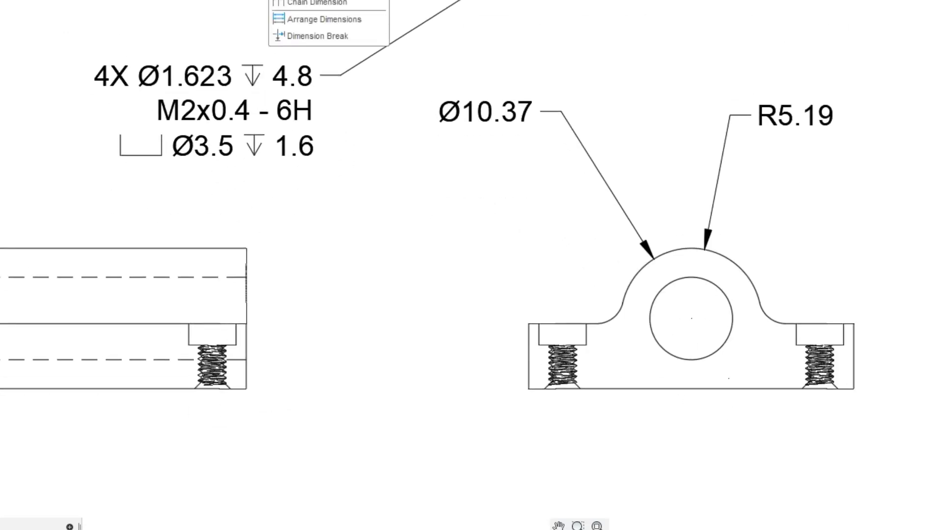
left_click(316, 4)
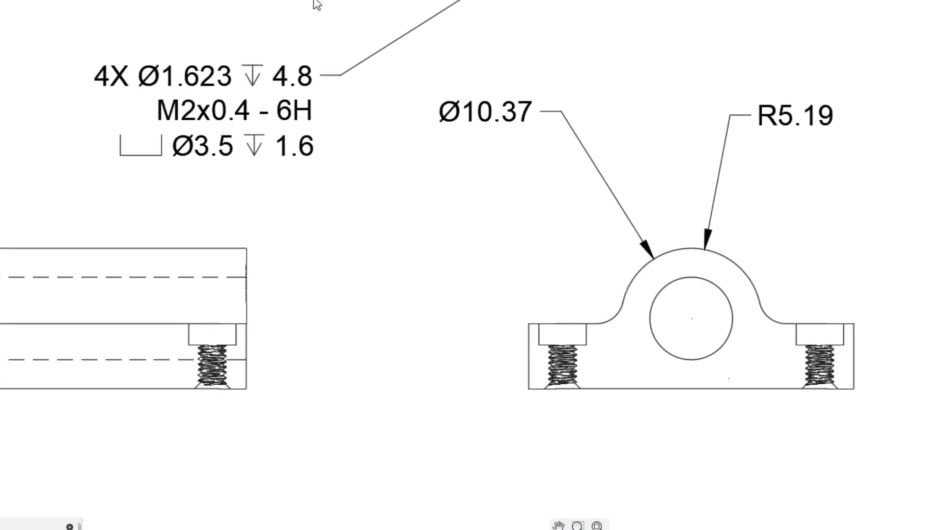
left_click(525, 325)
left_click(529, 389)
left_click(402, 353)
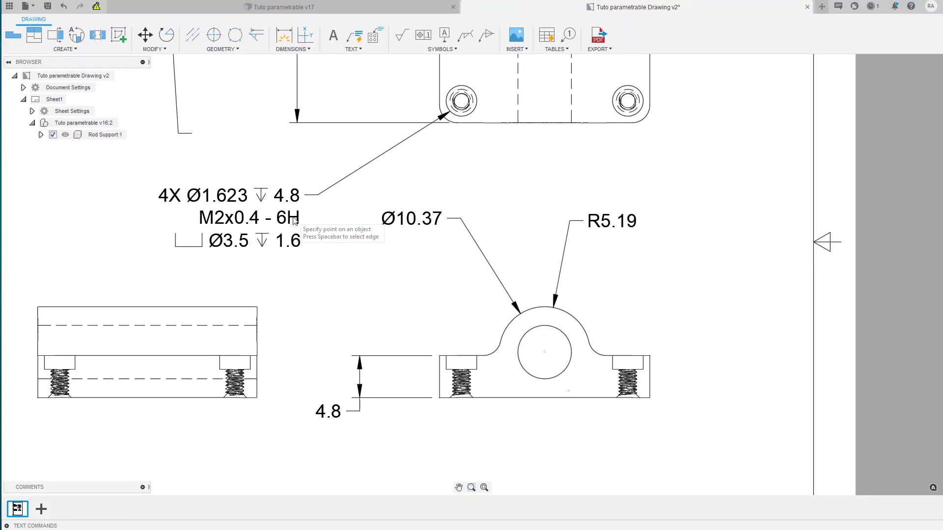
Step: Switch to the Tuto parametrable design, check the thread class options in the counterbored hole feature, and return to the drawing
left_click(252, 10)
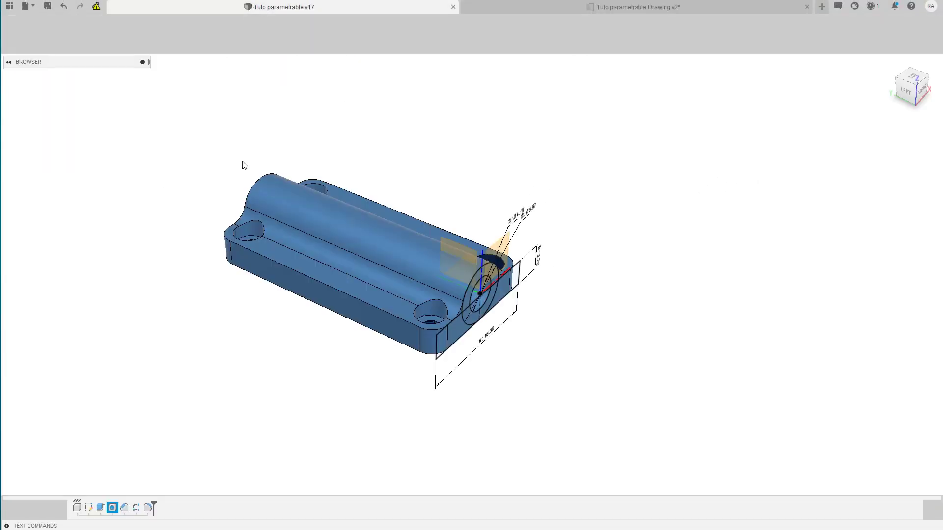
right_click(113, 508)
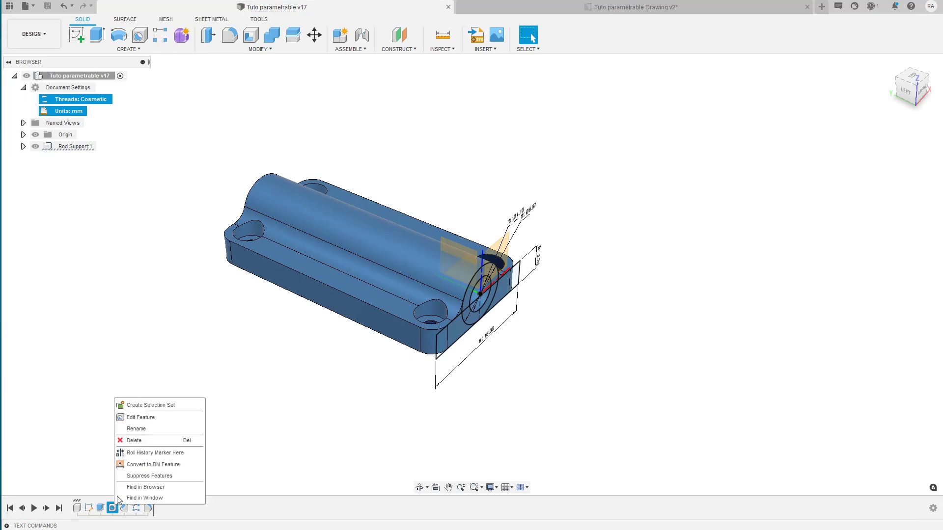
left_click(135, 418)
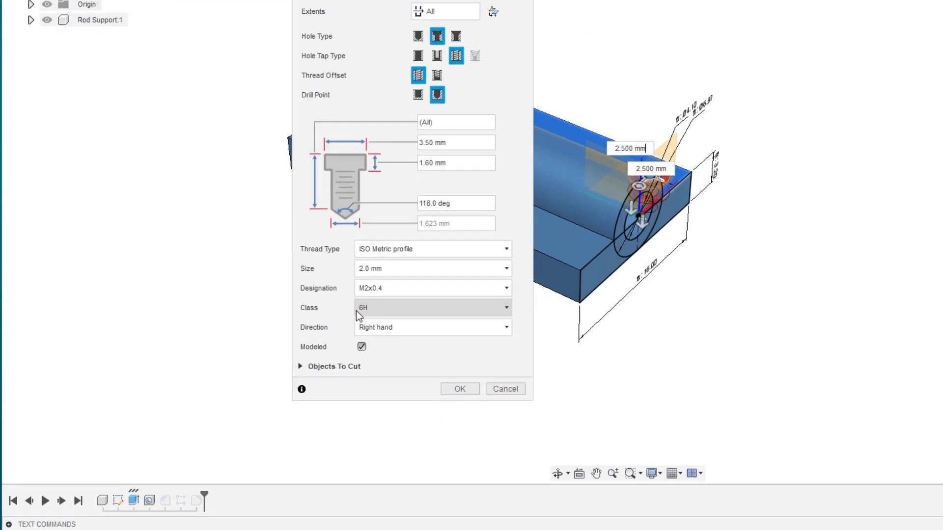
left_click(385, 311)
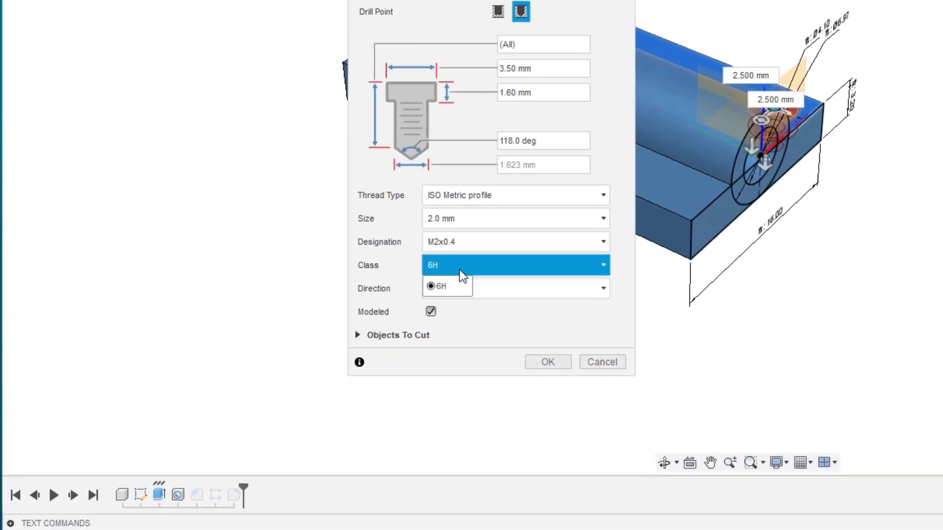
left_click(385, 266)
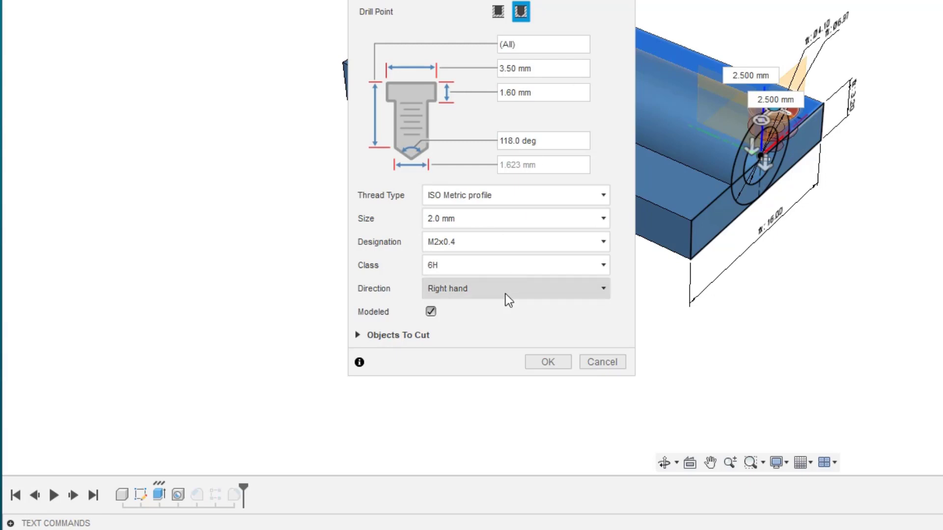
left_click(534, 362)
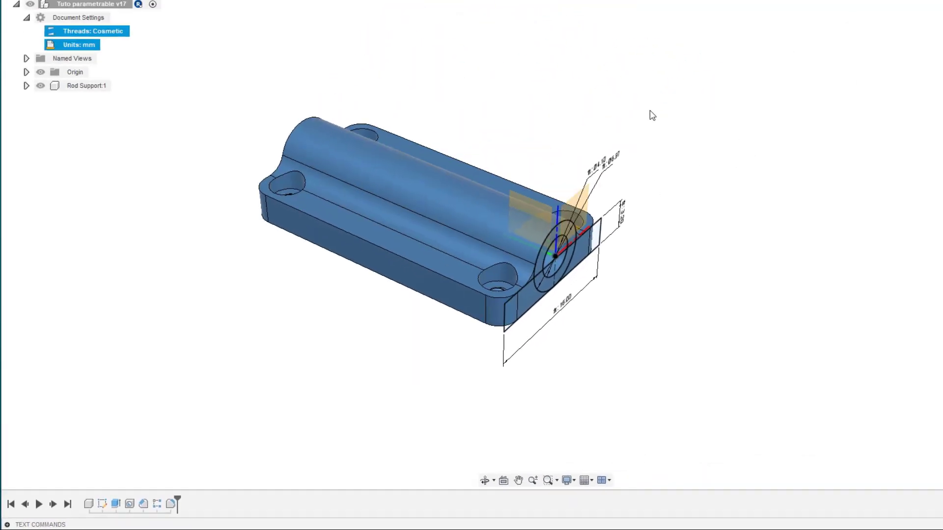
left_click(608, 7)
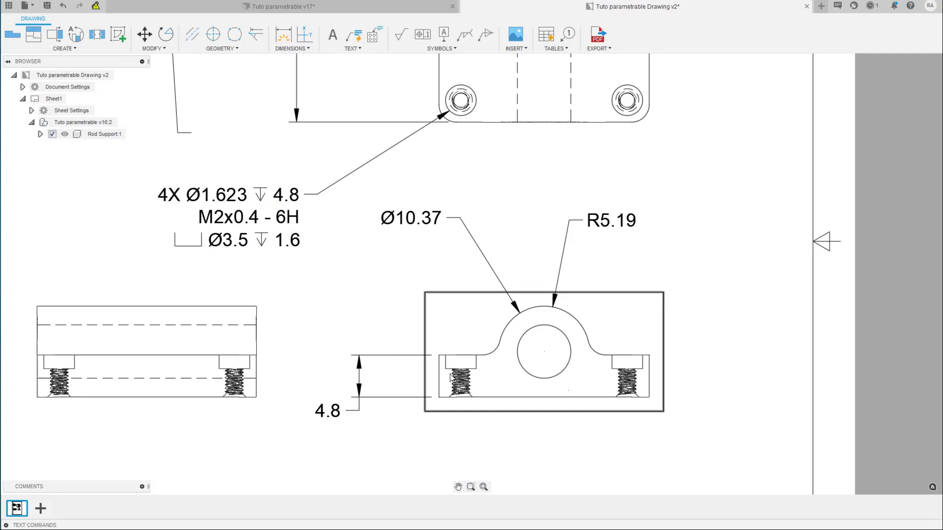
Step: Add a linear dimension for the left counterbore's depth on the front view, placed between the thickness dimension and the view
left_click(284, 49)
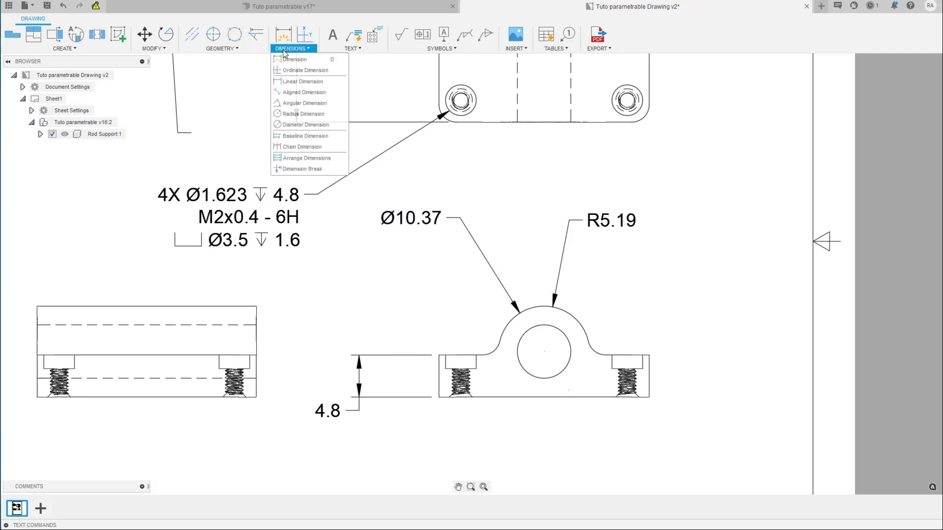
left_click(290, 81)
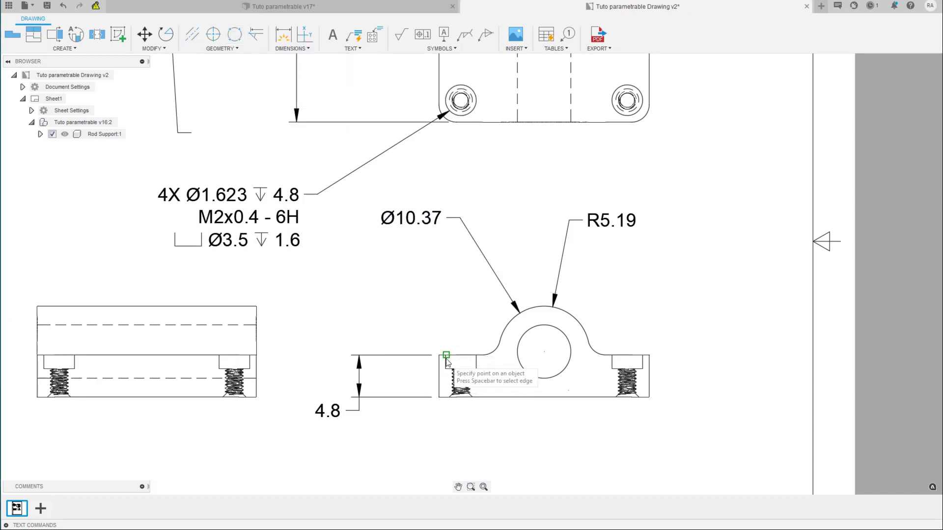
left_click(447, 355)
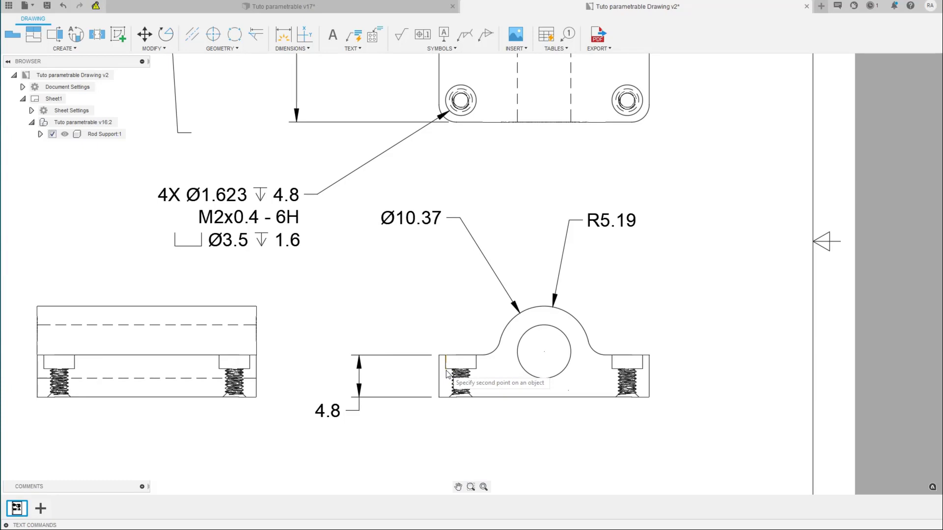
scroll(447, 374, "up", 3)
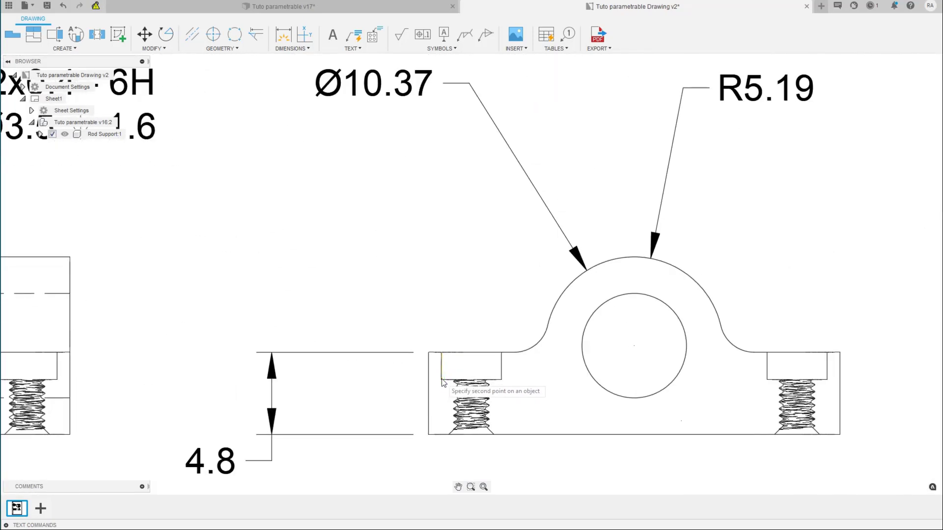
left_click(442, 379)
left_click(326, 297)
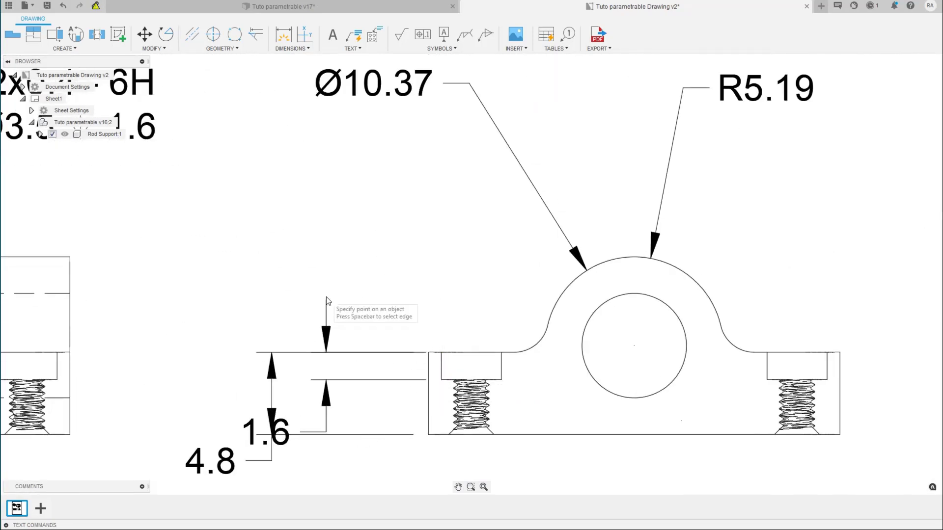
scroll(326, 297, "down", 2)
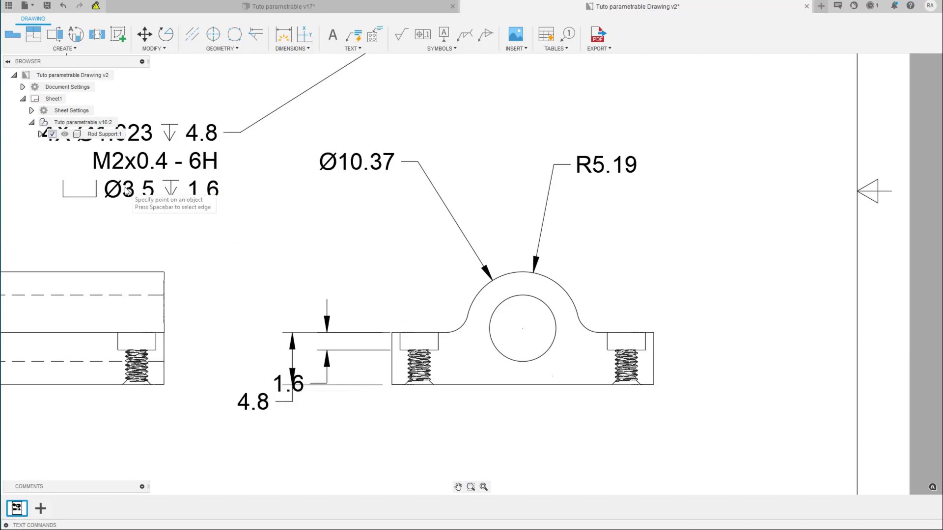
middle_click_drag(267, 219, 284, 412)
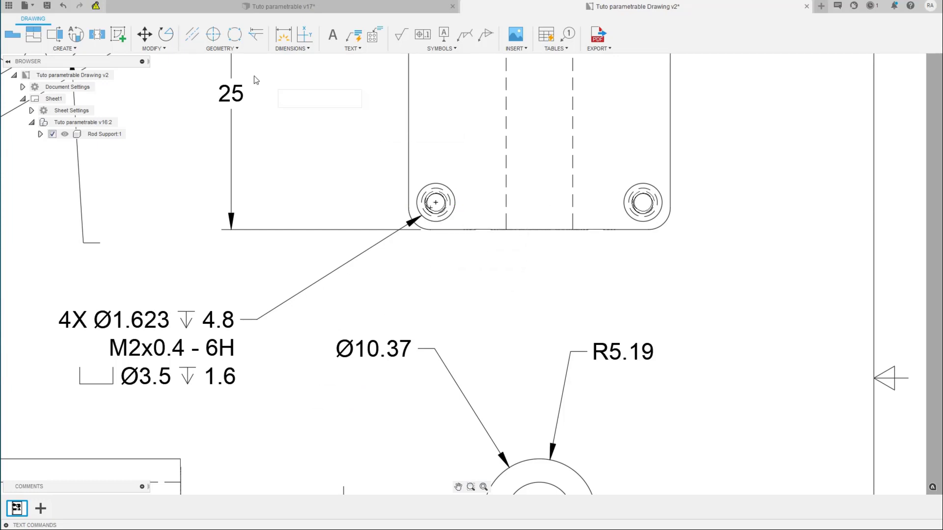
left_click(284, 49)
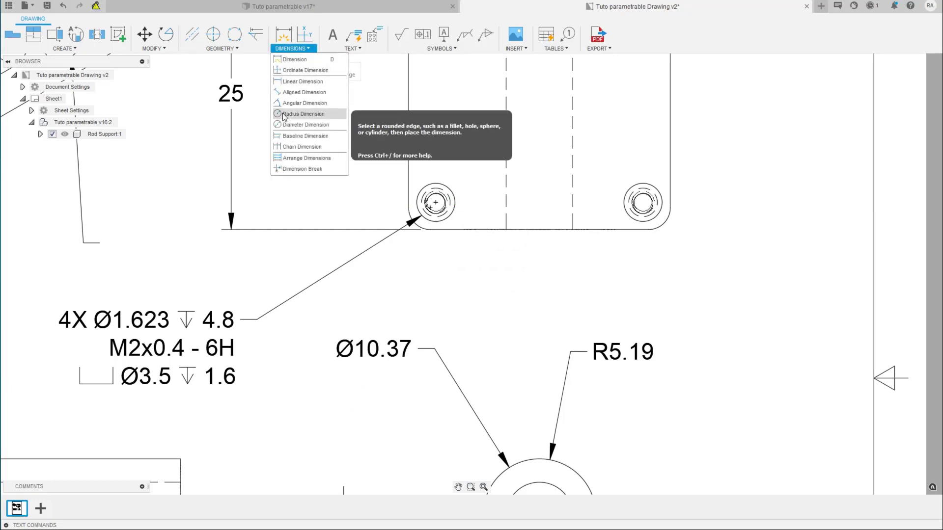
left_click(283, 115)
left_click(453, 203)
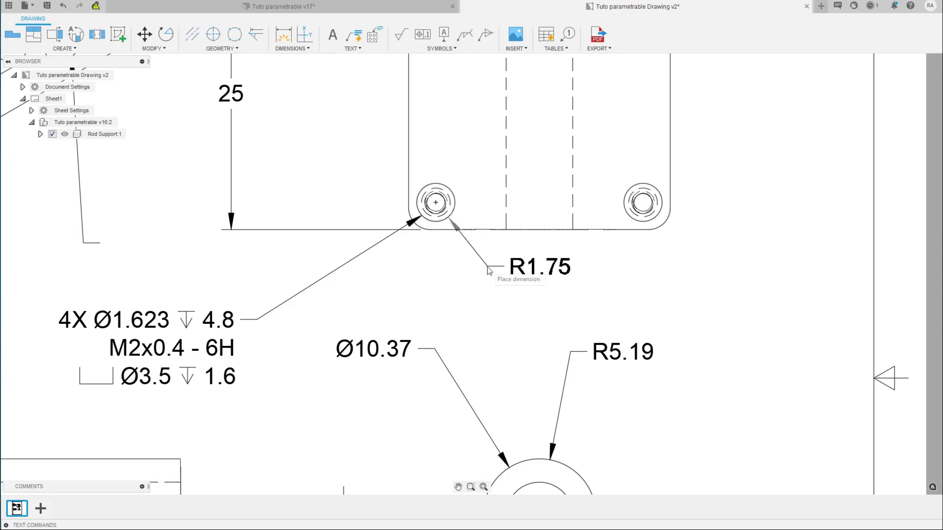
key("Escape")
Step: Add a diameter dimension to the top view's lower-left counterbore, placed just below the base plate
left_click(287, 49)
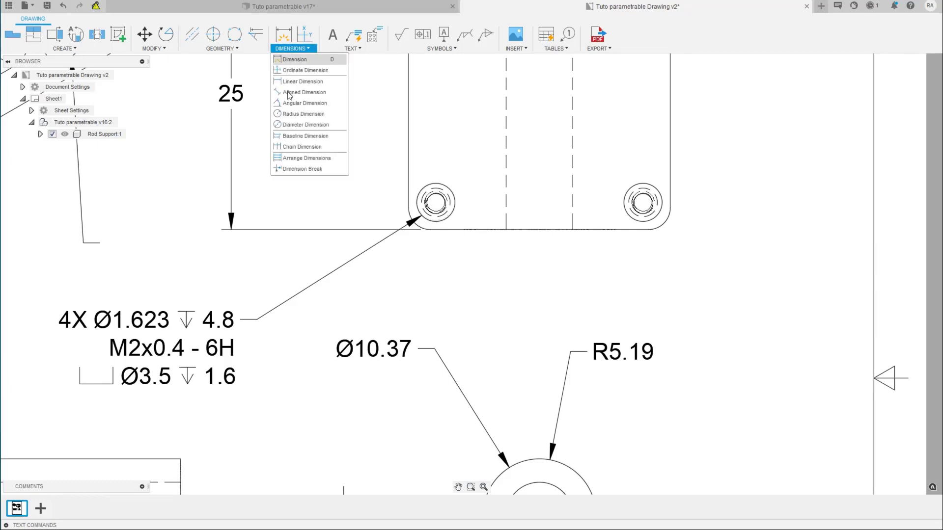
left_click(305, 125)
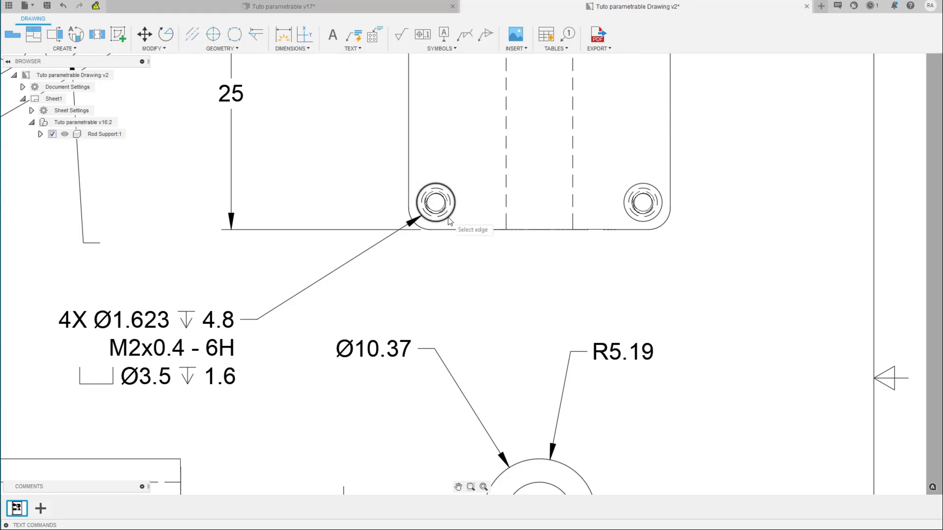
left_click(449, 221)
left_click(463, 273)
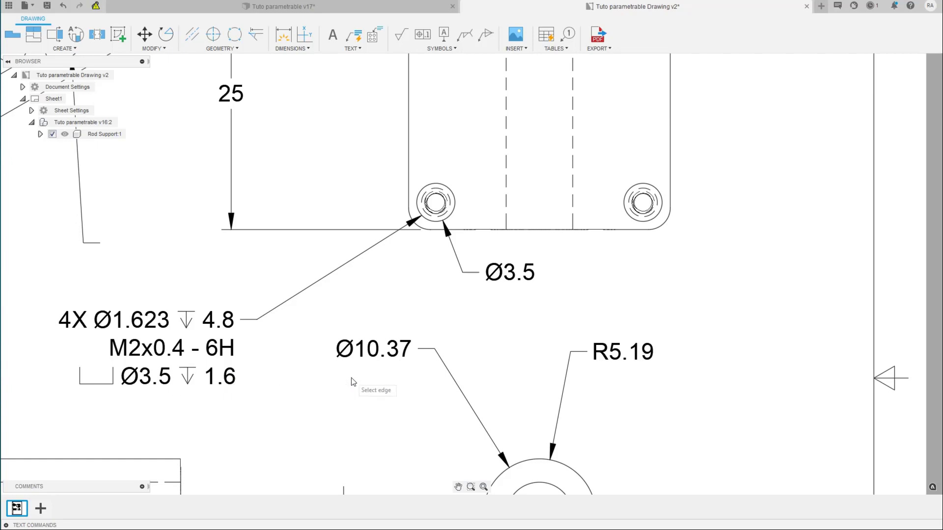
scroll(351, 378, "up", 2)
scroll(351, 378, "down", 4)
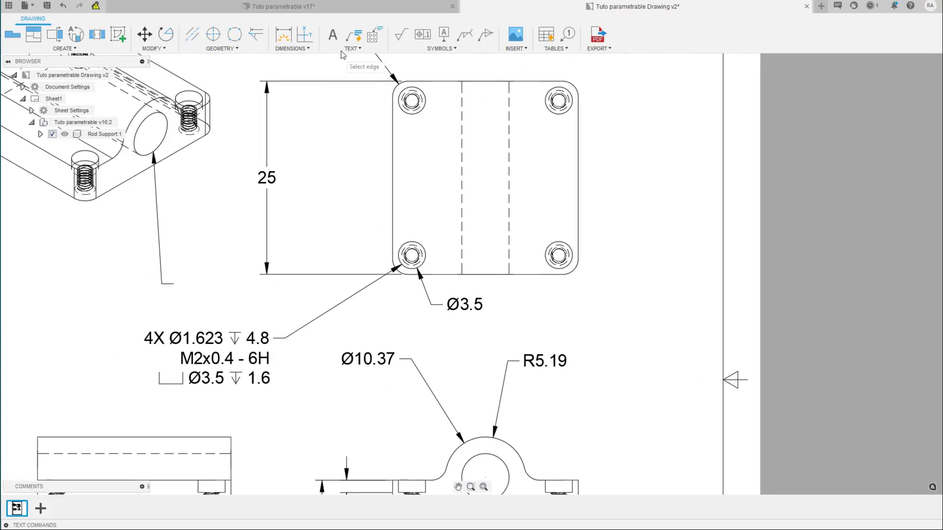
left_click(351, 48)
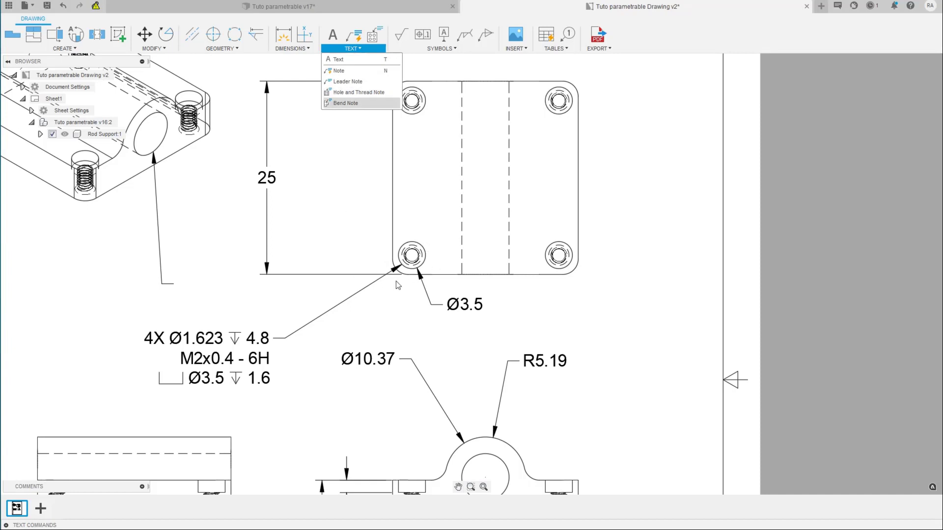
left_click(405, 349)
middle_click_drag(404, 372, 476, 276)
middle_click_drag(372, 149, 402, 187)
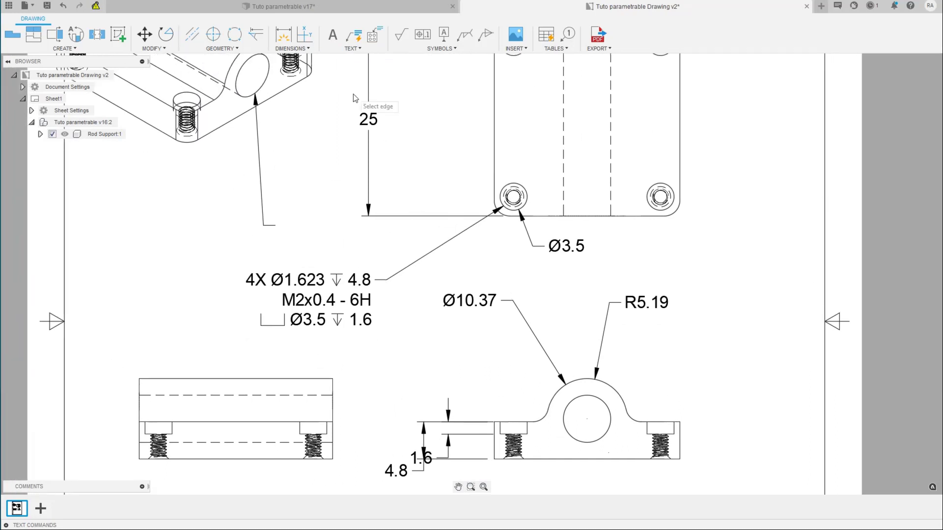
left_click(353, 48)
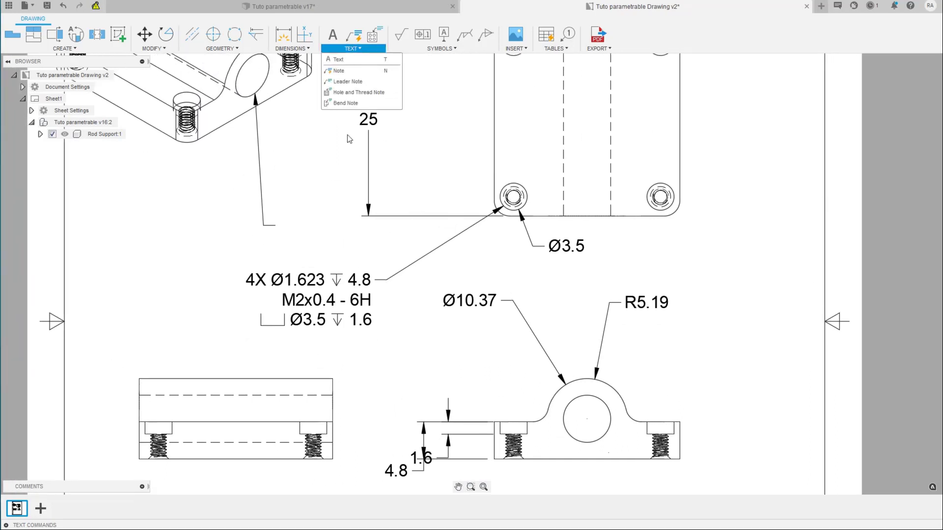
left_click(332, 156)
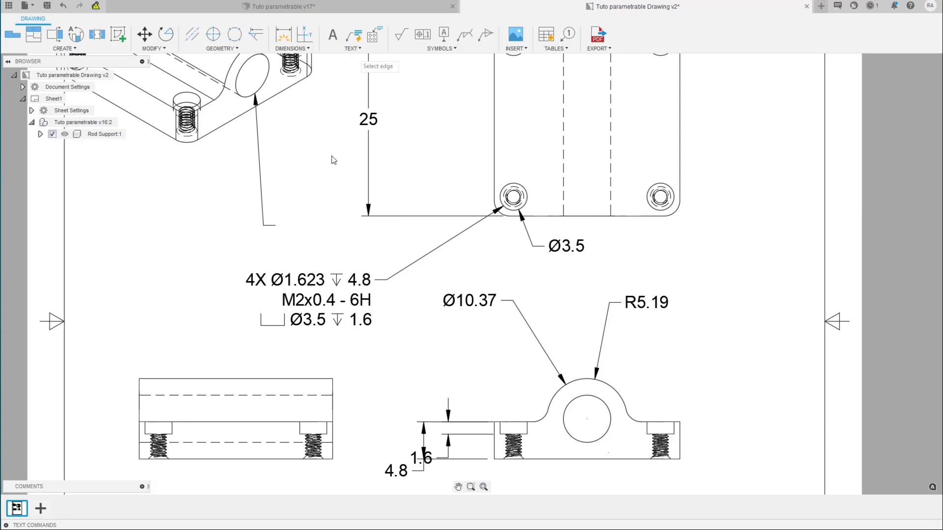
Step: Review the PDF export options and the other available export formats without exporting the drawing
left_click(600, 45)
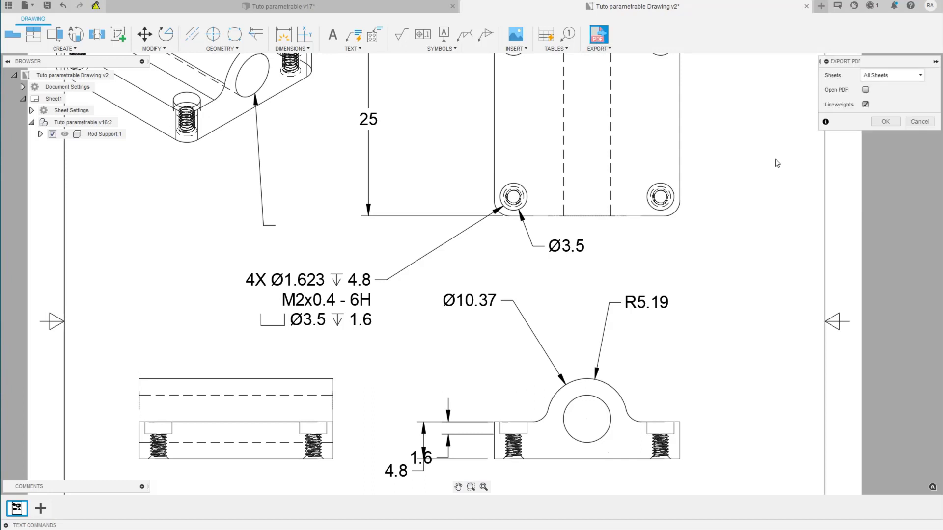
left_click(918, 123)
left_click(598, 49)
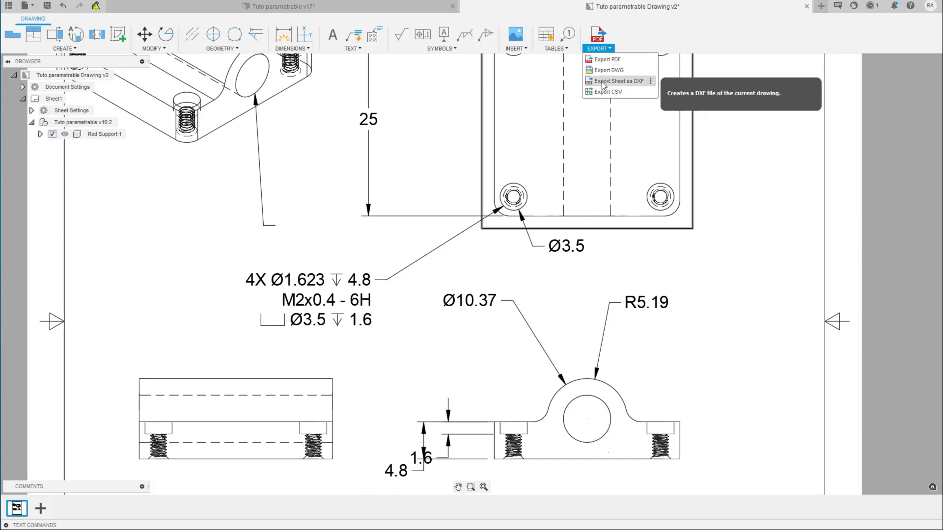
left_click(317, 245)
Step: Add a diameter dimension to the rod hole on the front view, placed above and to the right of the hole
scroll(317, 245, "up", 3)
scroll(316, 245, "down", 6)
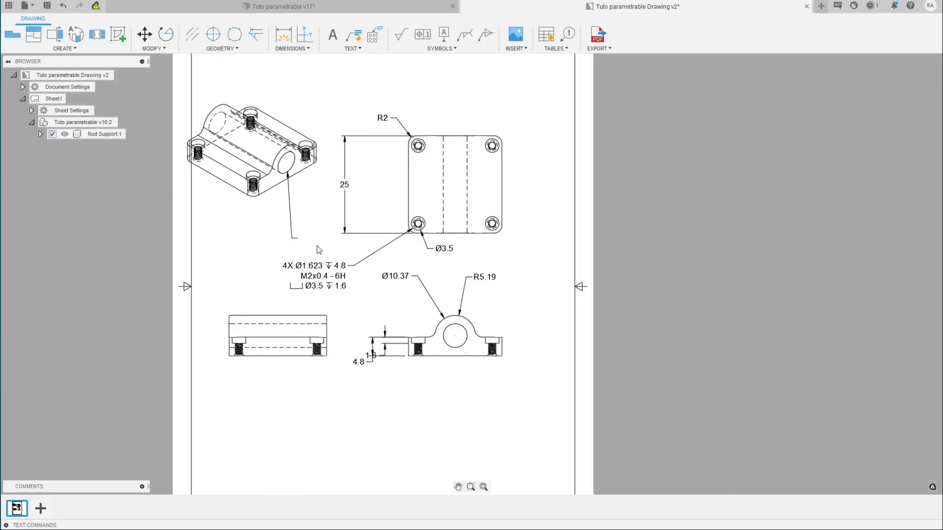
scroll(317, 246, "up", 2)
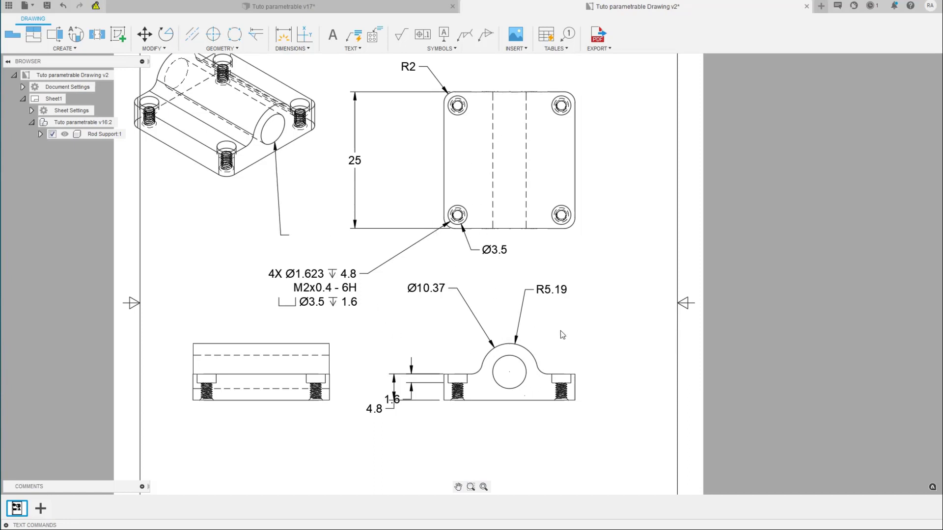
left_click(290, 50)
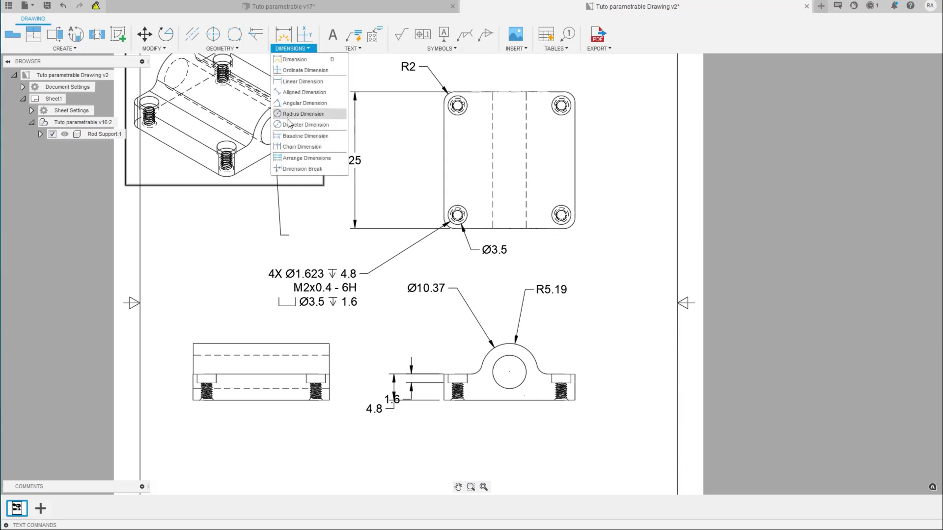
left_click(294, 180)
left_click(521, 358)
left_click(559, 322)
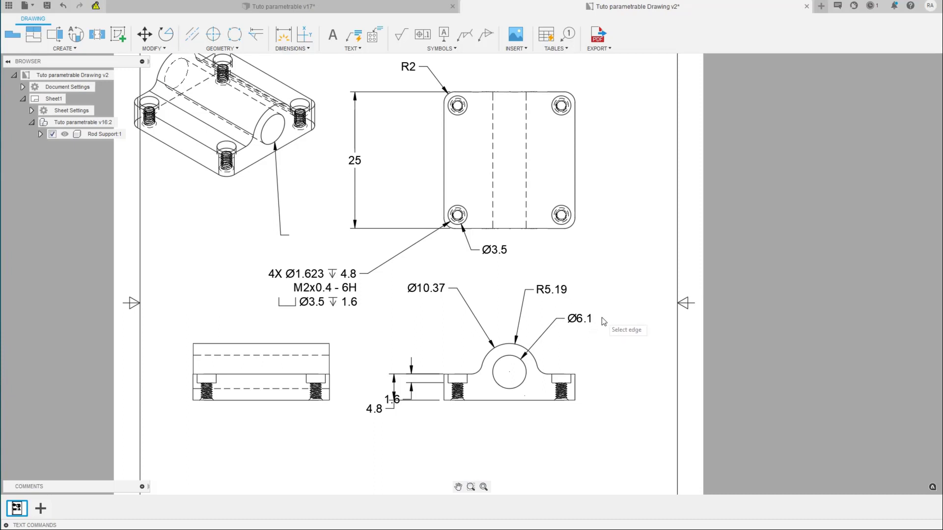
Step: Switch to the Tuto parametrable design and set the user parameter Vix2Xx to 3
left_click(250, 9)
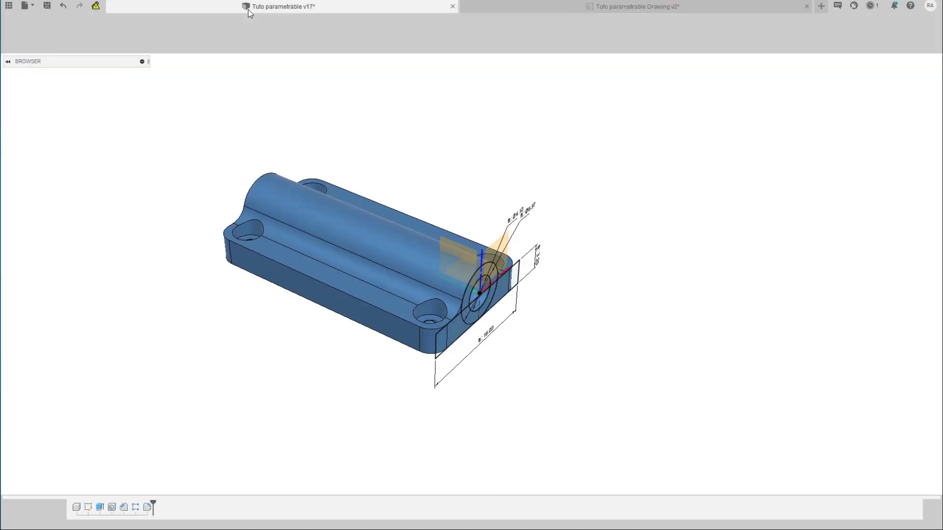
left_click(258, 49)
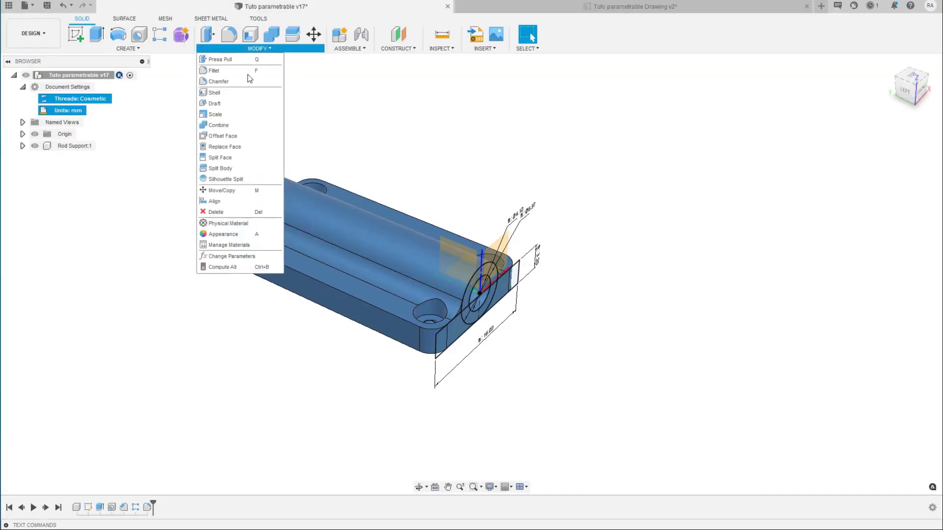
left_click(231, 255)
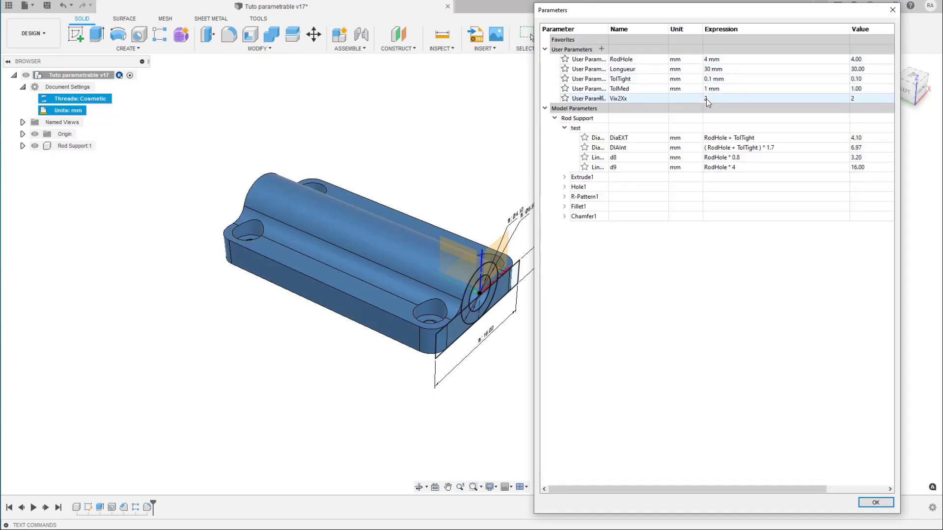
left_click(690, 100)
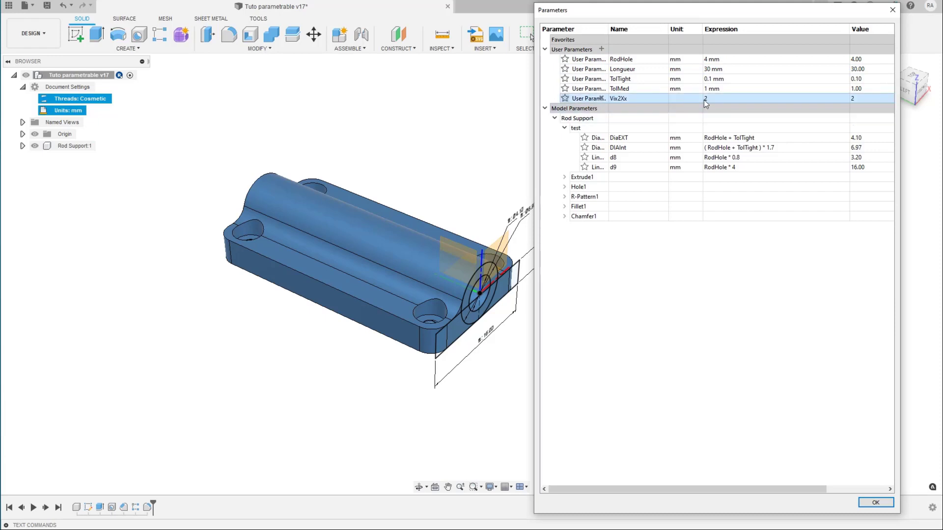
left_click(709, 100)
type("3")
key("Return")
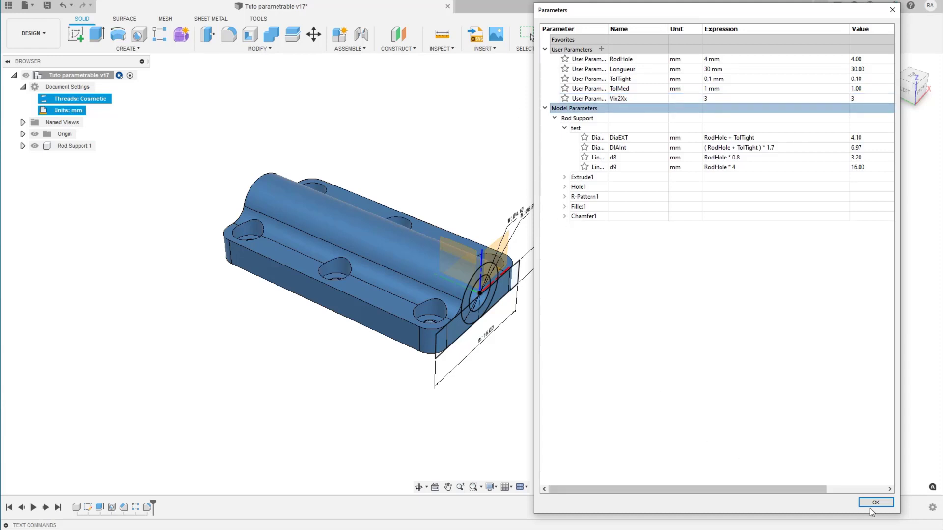
Step: Accept the parameter changes and save the rod support design as a new version with the default description
left_click(436, 237)
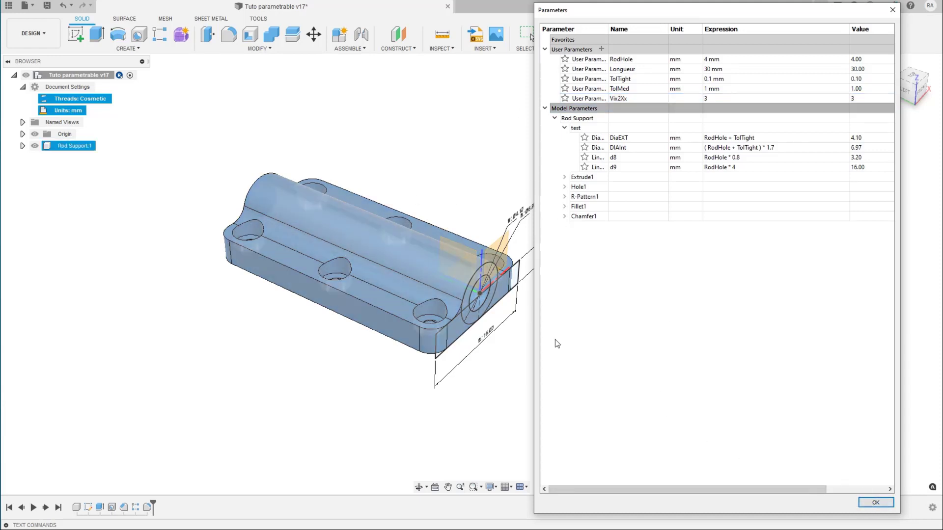
left_click(875, 503)
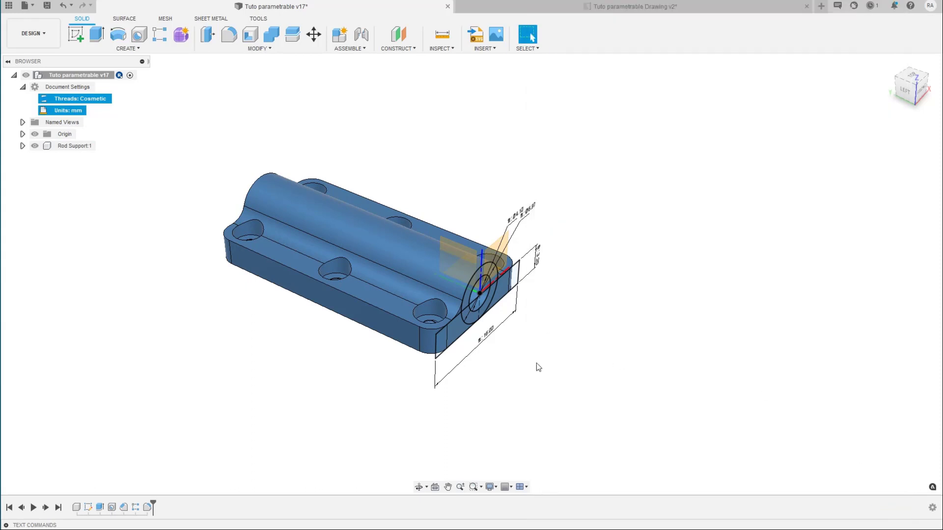
key("ctrl+s")
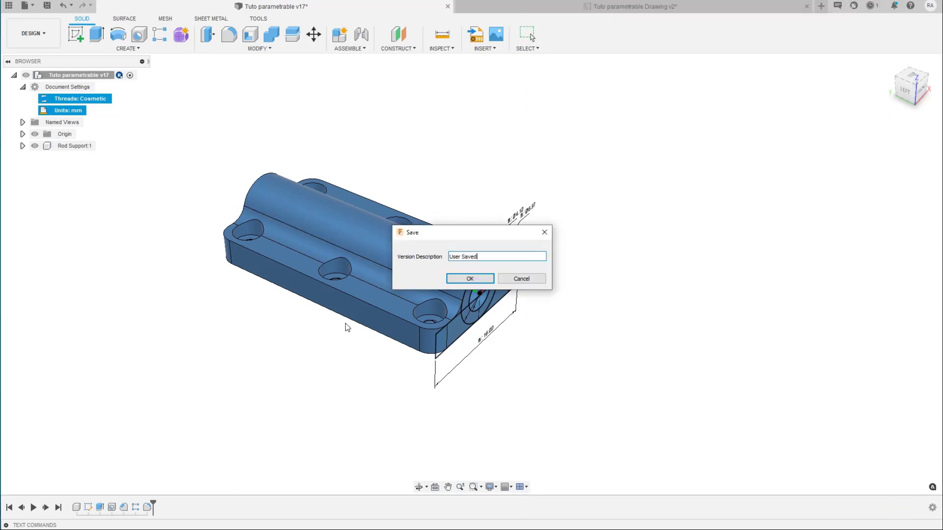
key("Return")
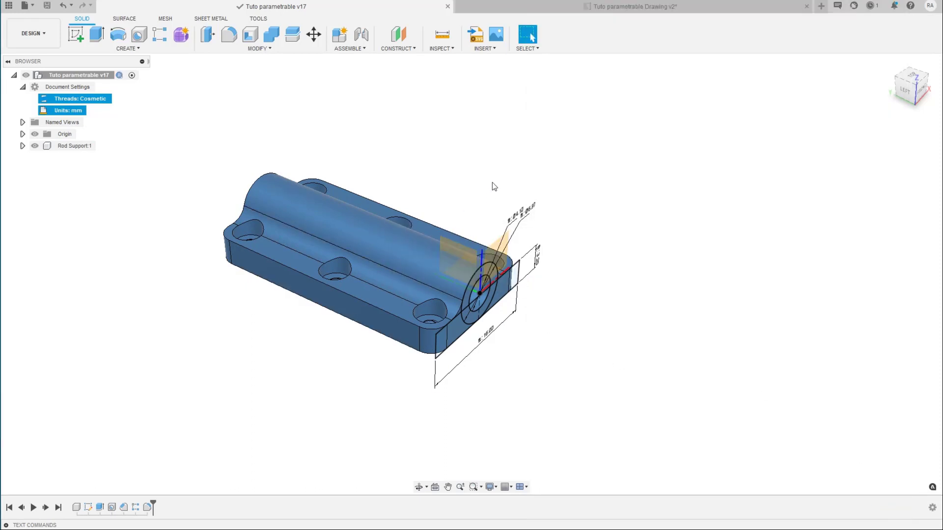
Step: Switch to the Tuto parametrable Drawing and update it to the latest version of the referenced design
left_click(609, 7)
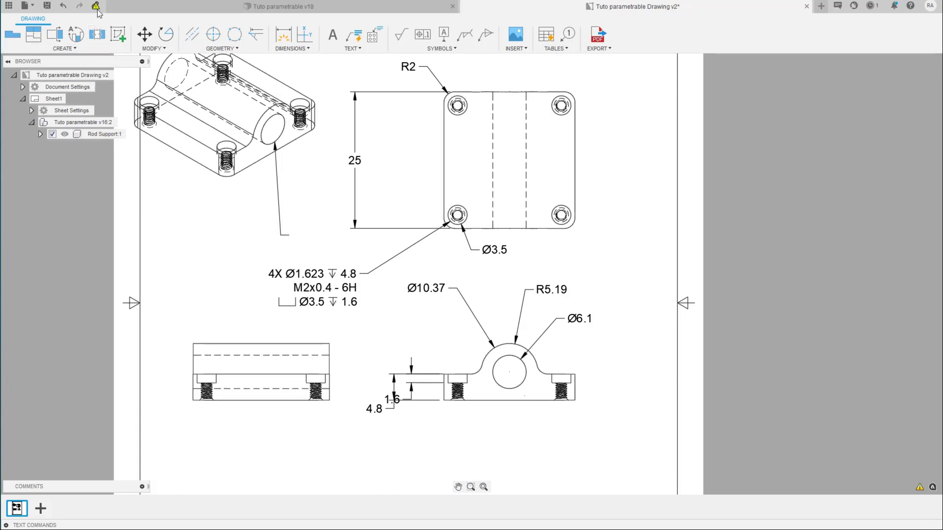
mouse_move(97, 7)
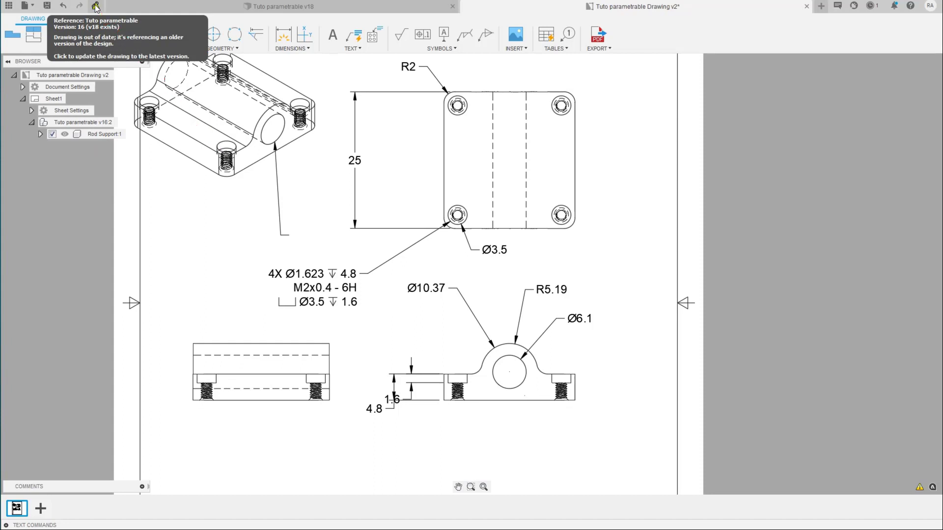
left_click(96, 7)
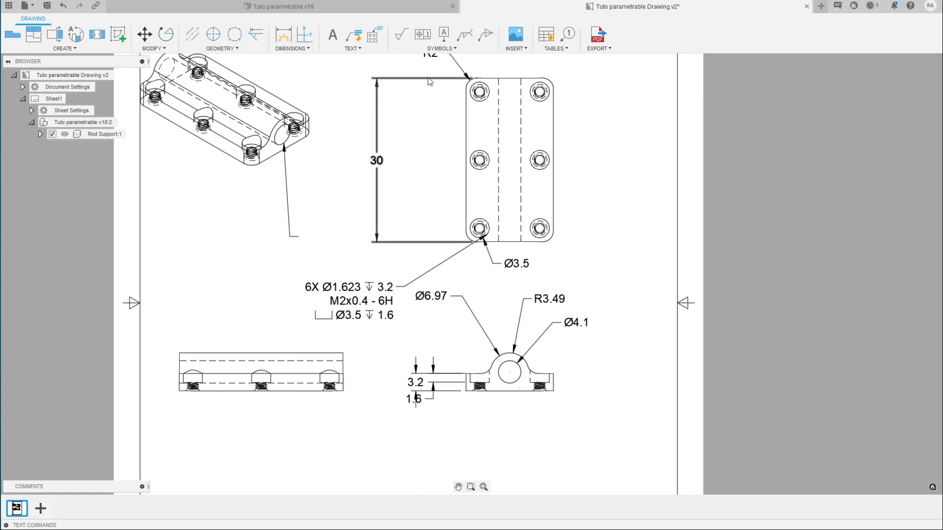
Step: Move the top view higher on the sheet and shift the isometric view slightly right and down, inside the border
middle_click_drag(413, 126, 438, 190)
left_click(527, 208)
left_click_drag(527, 208, 552, 185)
left_click(553, 185)
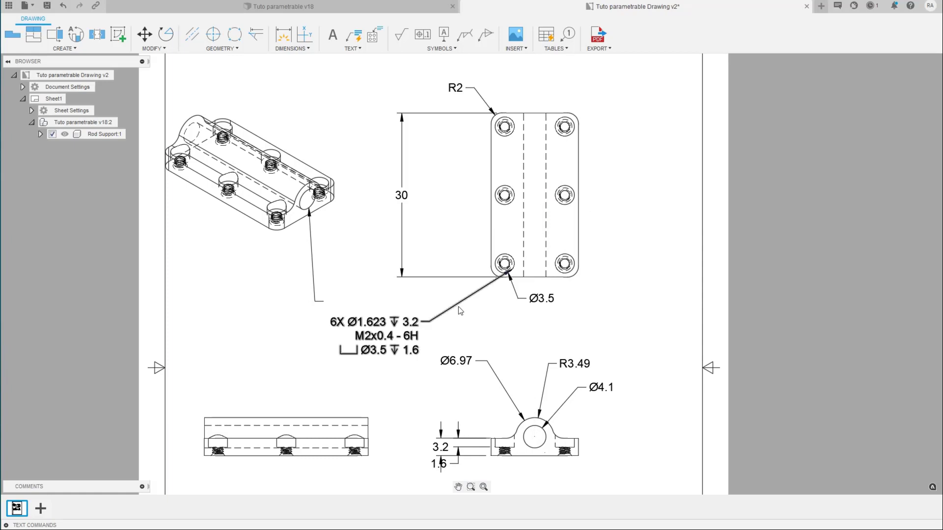
left_click(297, 194)
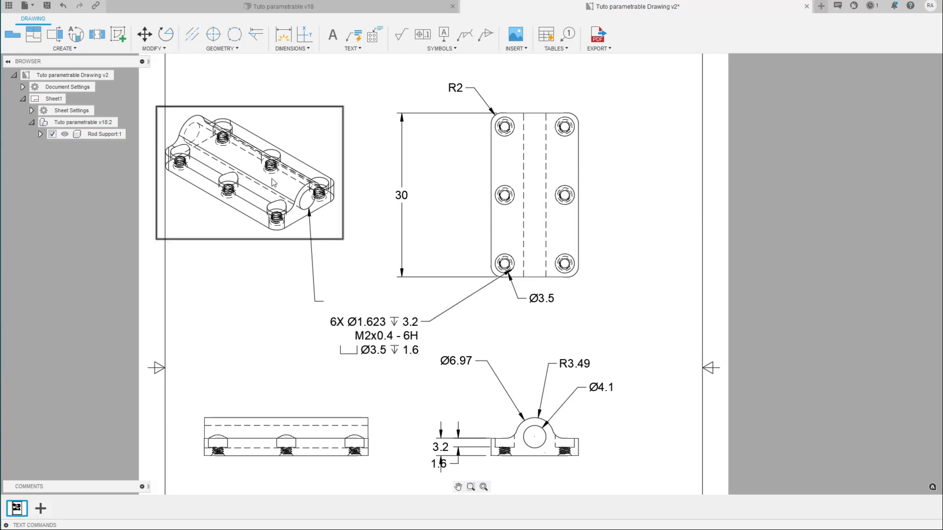
left_click(267, 177)
left_click(283, 195)
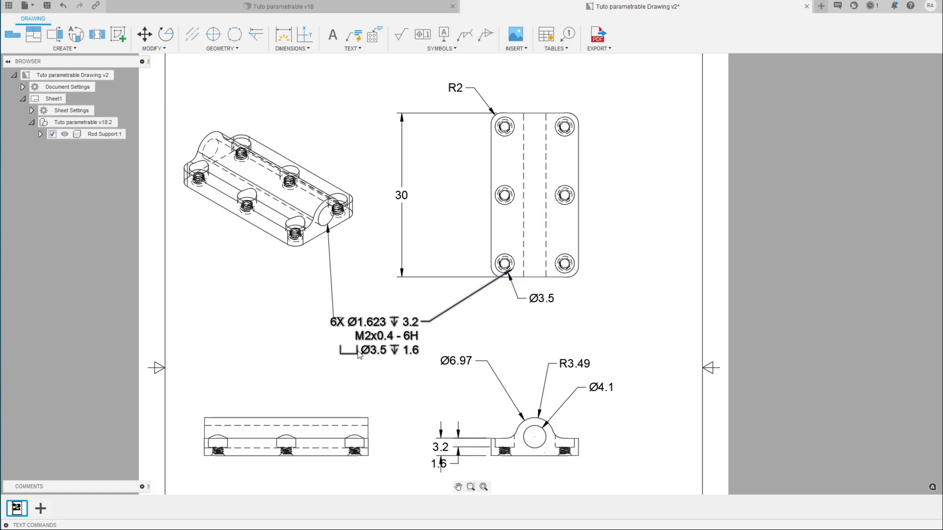
Step: Save the updated drawing
scroll(360, 353, "down", 3)
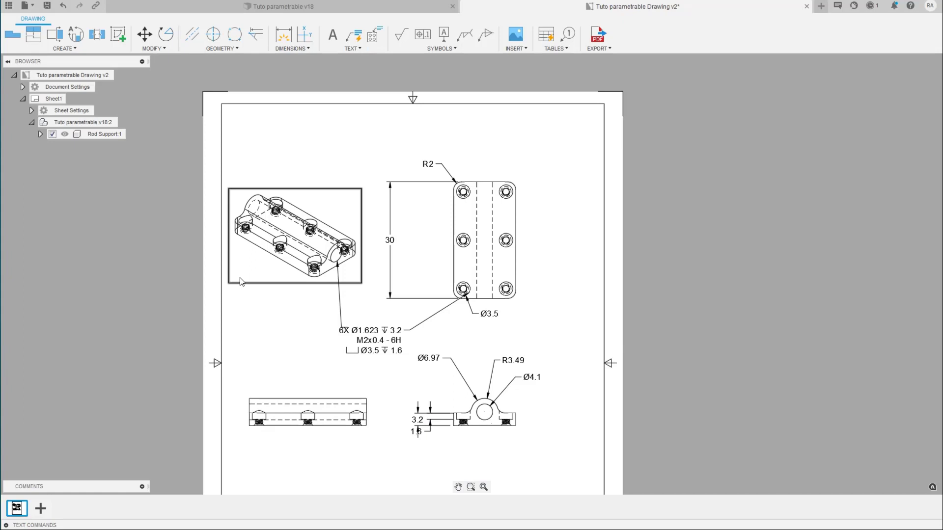
key("ctrl+s")
key("Return")
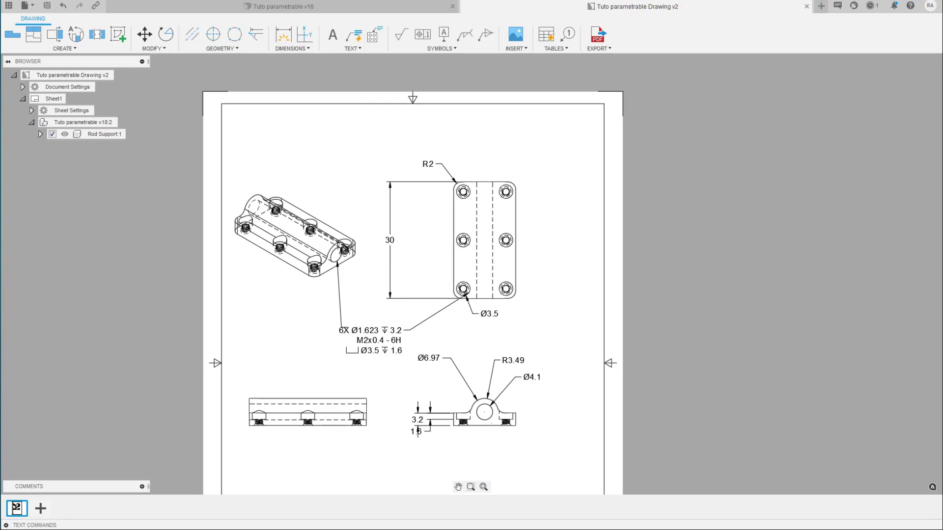
Step: Show the project files and select the Tuto parametrable design in the TRAINING folder
left_click(9, 5)
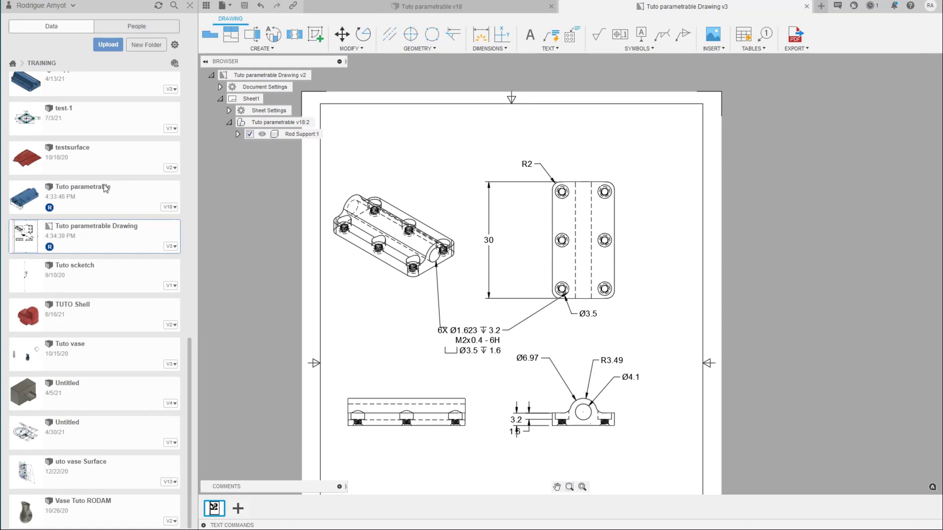
left_click(110, 201)
left_click(100, 204)
Step: Switch to the Tuto parametrable design and set the user parameter RodHole to 8 mm
left_click(409, 11)
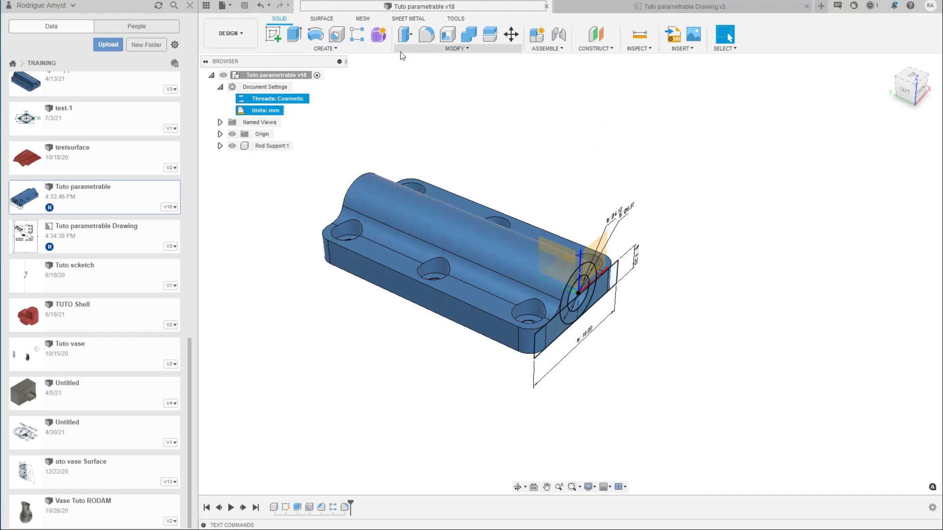
left_click(328, 49)
left_click(457, 48)
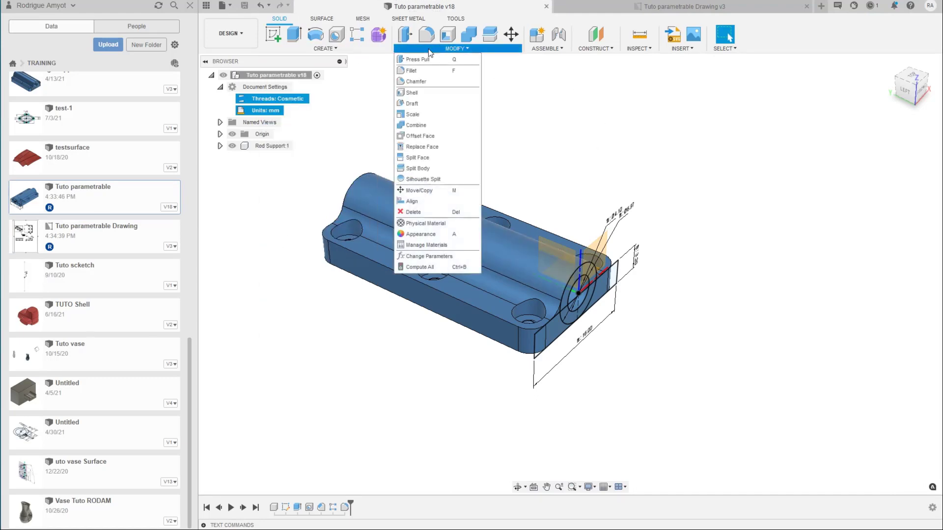
left_click(428, 257)
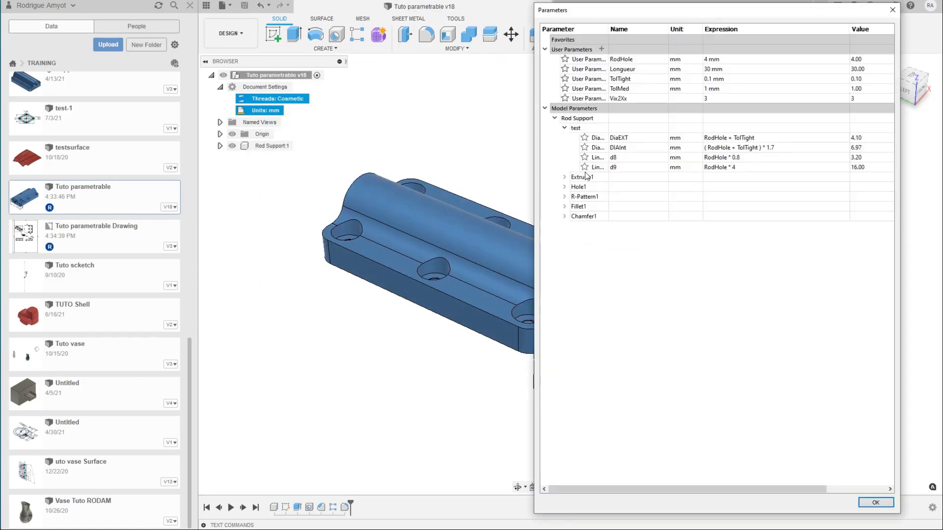
left_click(709, 61)
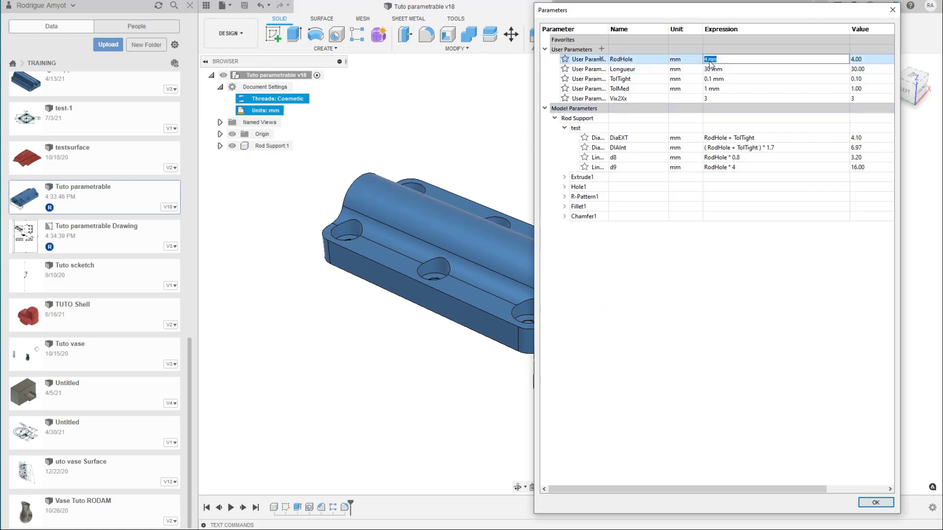
type("8")
key("Return")
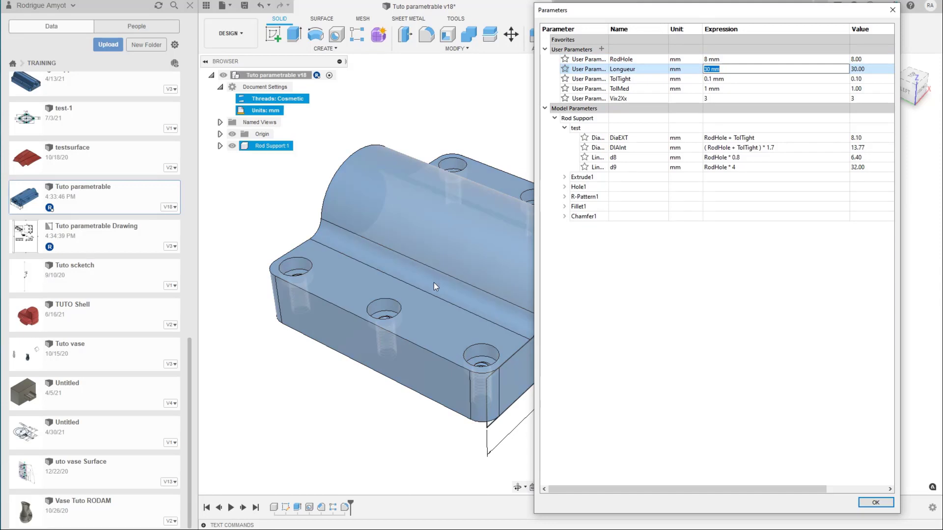
left_click(875, 502)
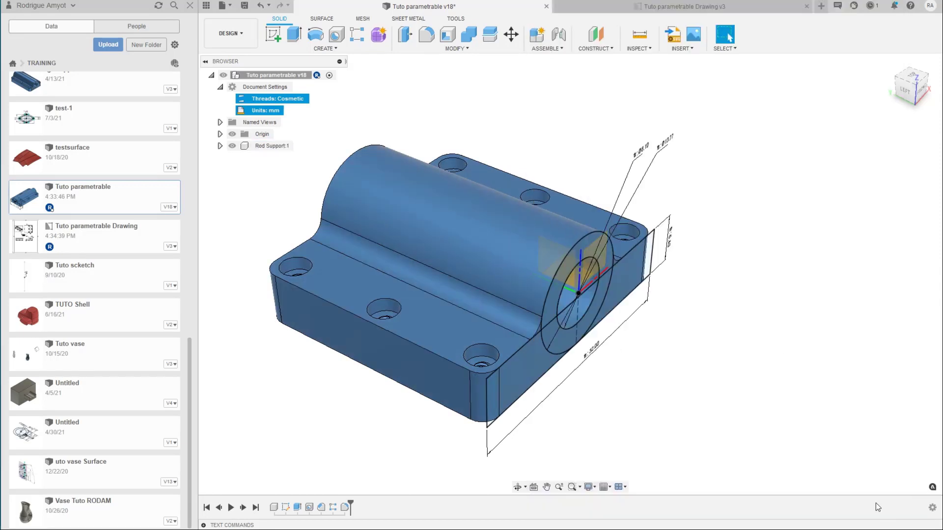
Step: Check the design version referenced by the drawing, and save the modified Tuto parametrable design as a new version
left_click(658, 8)
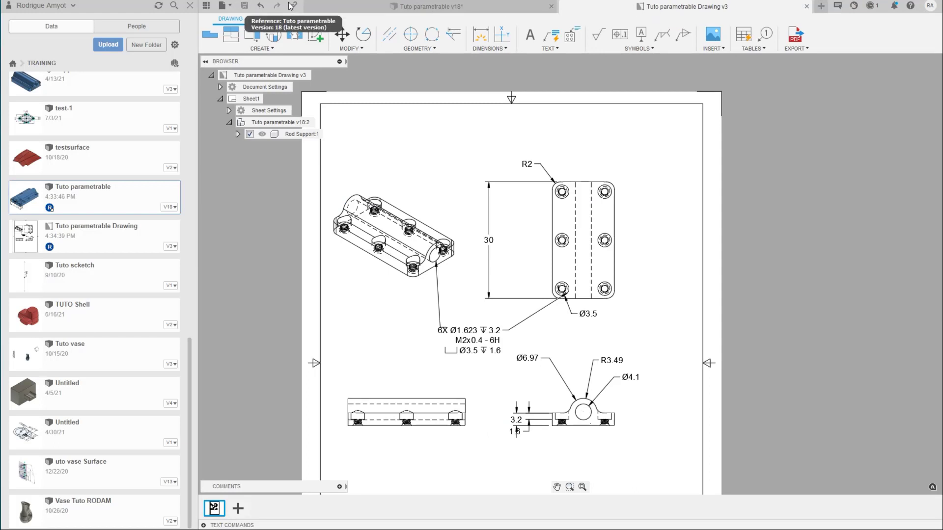
left_click(407, 7)
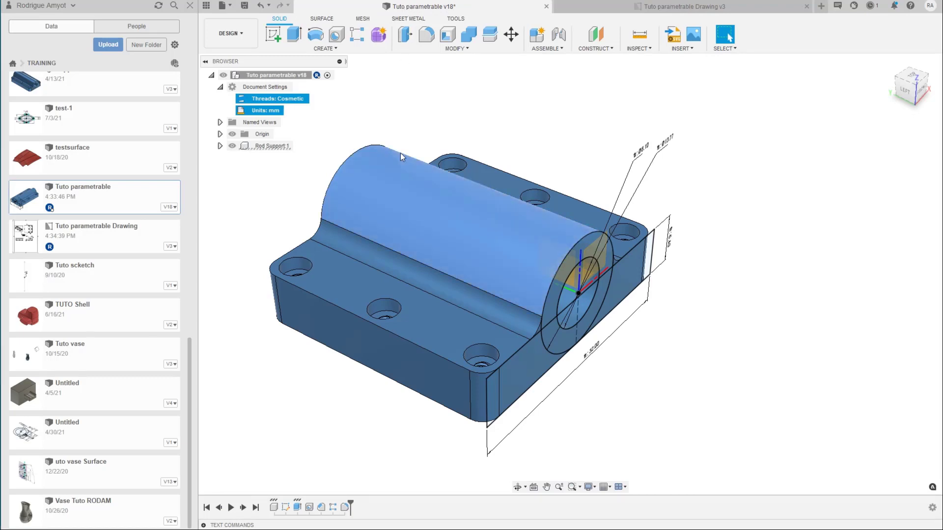
key("ctrl+s")
key("Return")
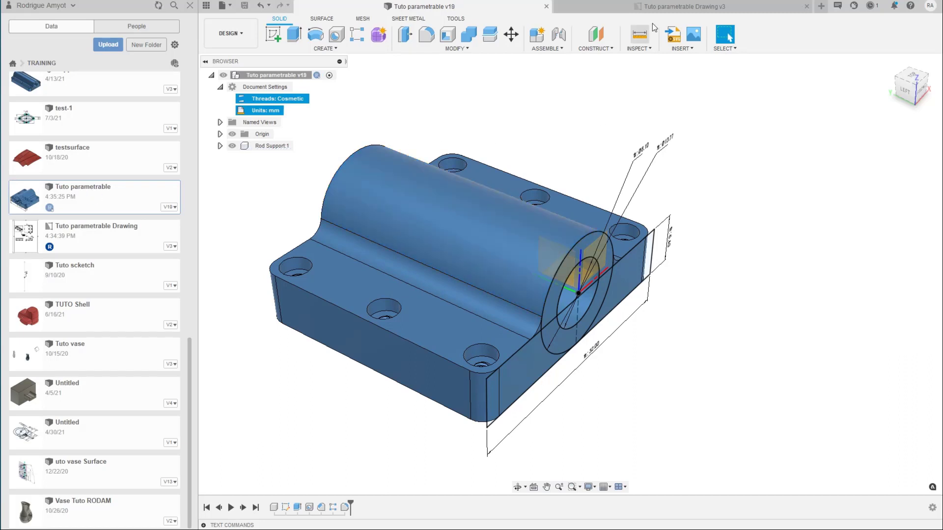
Step: Return to the drawing and update its views to the newly saved design version
left_click(664, 8)
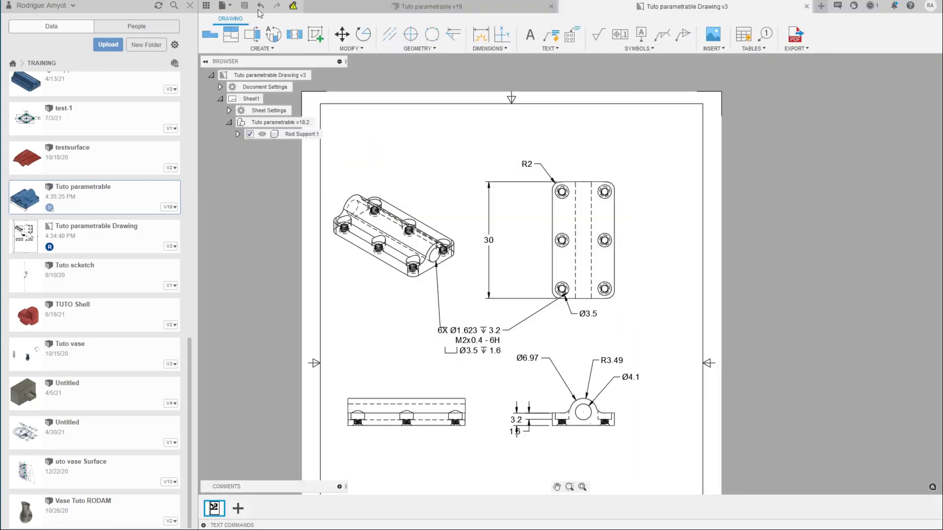
mouse_move(294, 8)
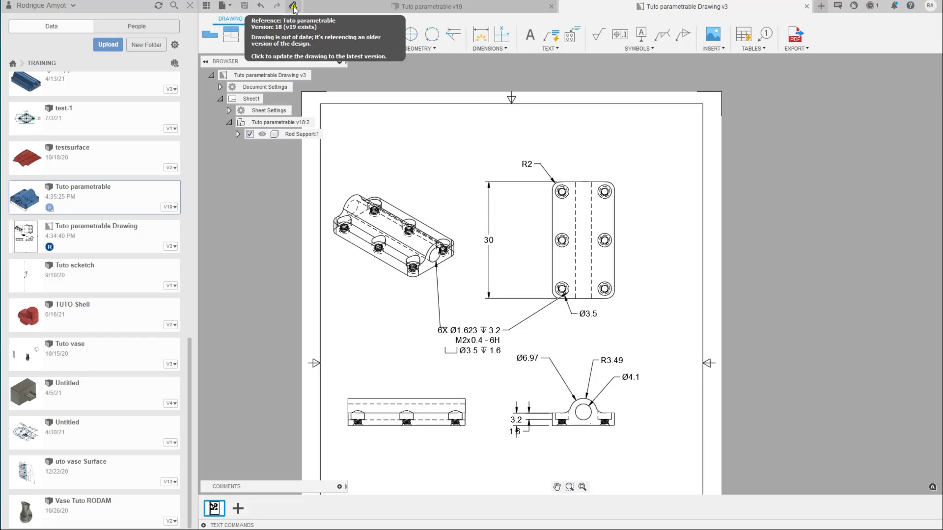
left_click(293, 8)
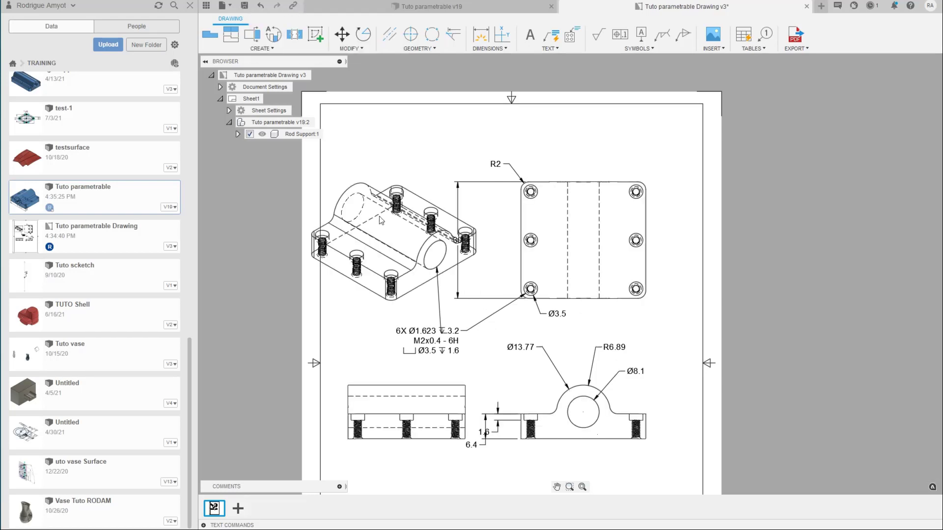
Step: Move the top view up and the isometric view slightly up and right on the sheet
left_click(588, 241)
key("m")
left_click(587, 241)
left_click(588, 231)
left_click(410, 221)
left_click(402, 233)
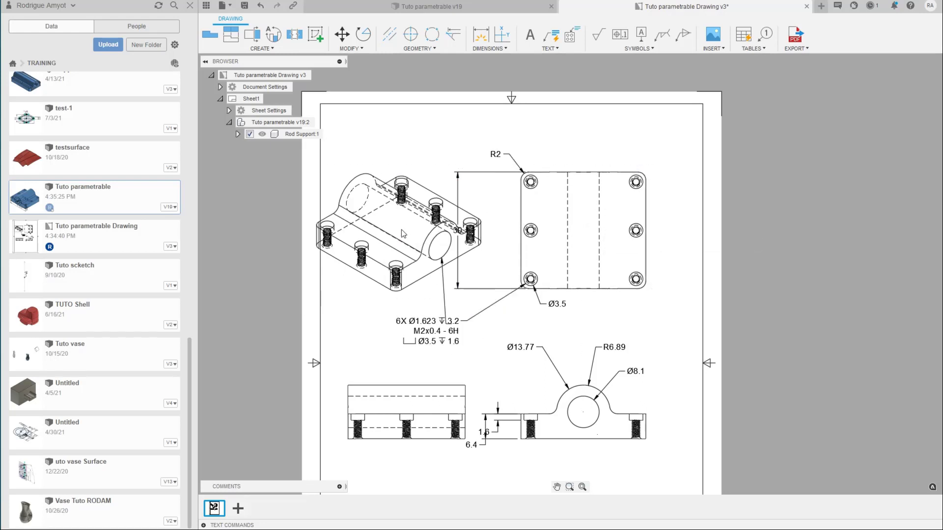
Step: Move the front view right and slightly down, and shift the isometric view a little further right
left_click(588, 434)
key("m")
left_click(588, 434)
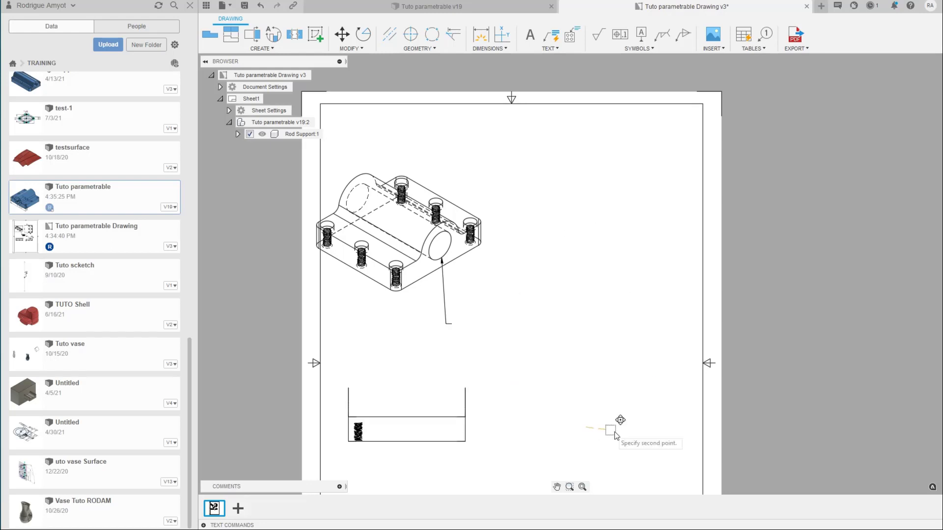
left_click(622, 438)
left_click(422, 235)
key("m")
left_click(421, 235)
left_click(440, 229)
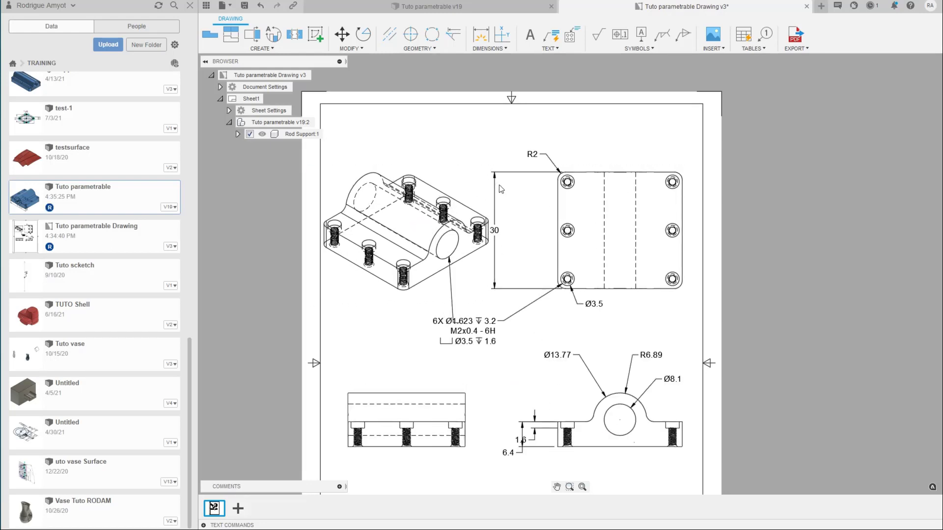
Step: Try to reposition the top view's vertical length dimension, and undo the resulting move
left_click(496, 189)
left_click(521, 197)
left_click(497, 231)
left_click(496, 231)
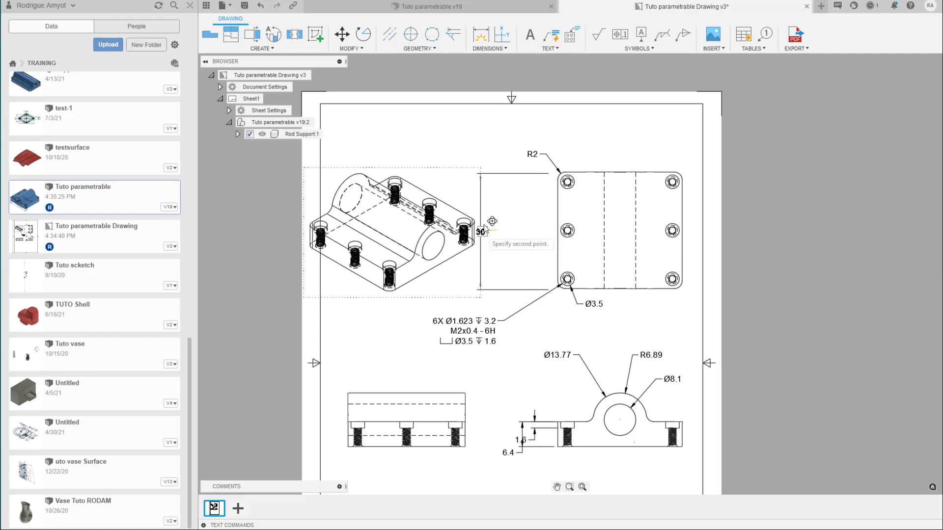
left_click(483, 231)
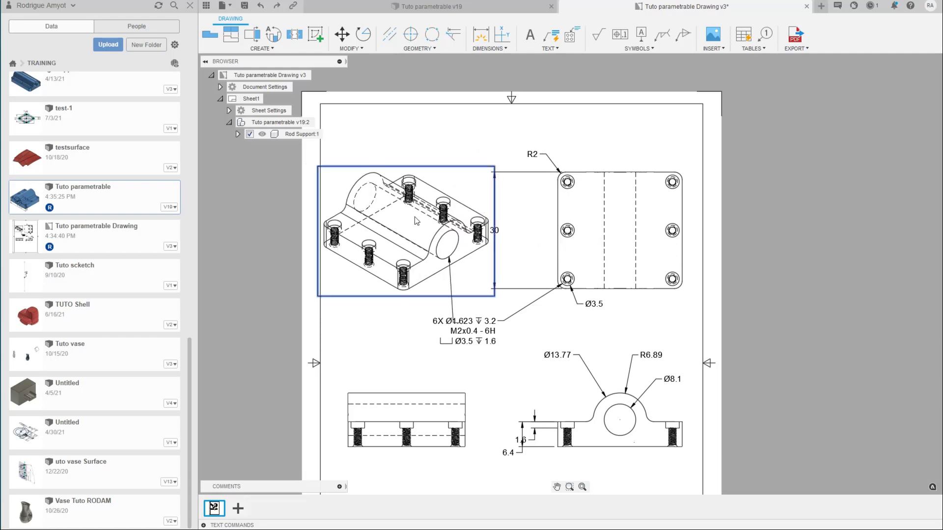
key("ctrl+z")
Step: Move the top view's vertical length dimension closer to the base plate, and shift the isometric view left away from it
left_click(493, 230)
left_click(493, 229)
left_click(530, 231)
left_click(352, 217)
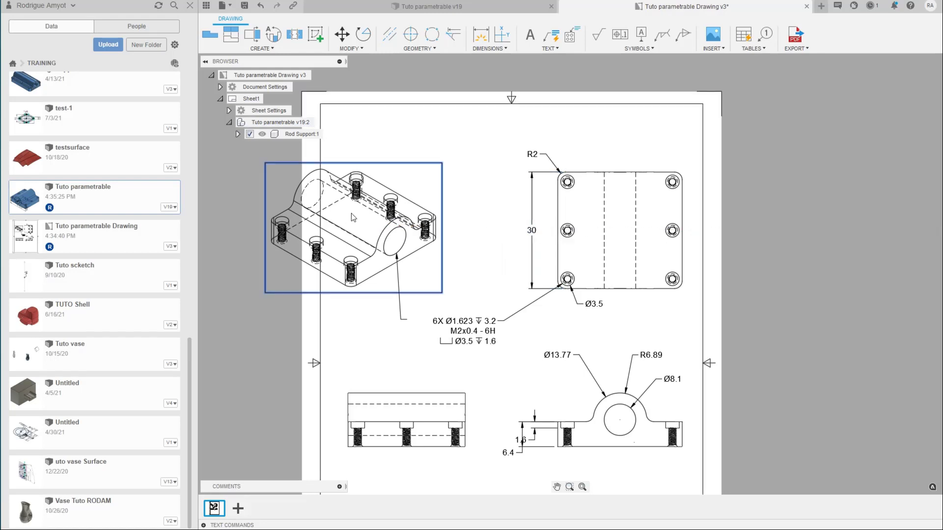
Step: Move the isometric view back inside the sheet border, between the left border and the top view's length dimension
double_click(412, 220)
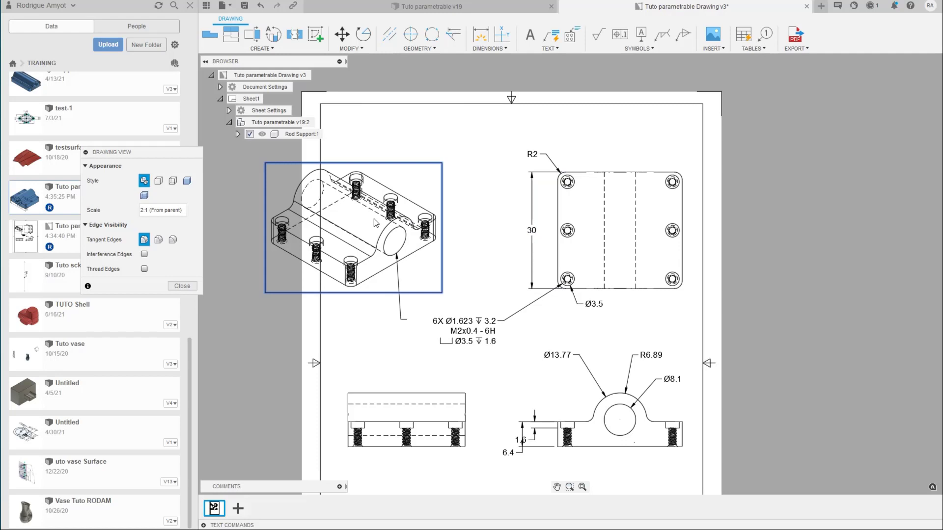
key("m")
left_click(375, 224)
left_click(366, 218)
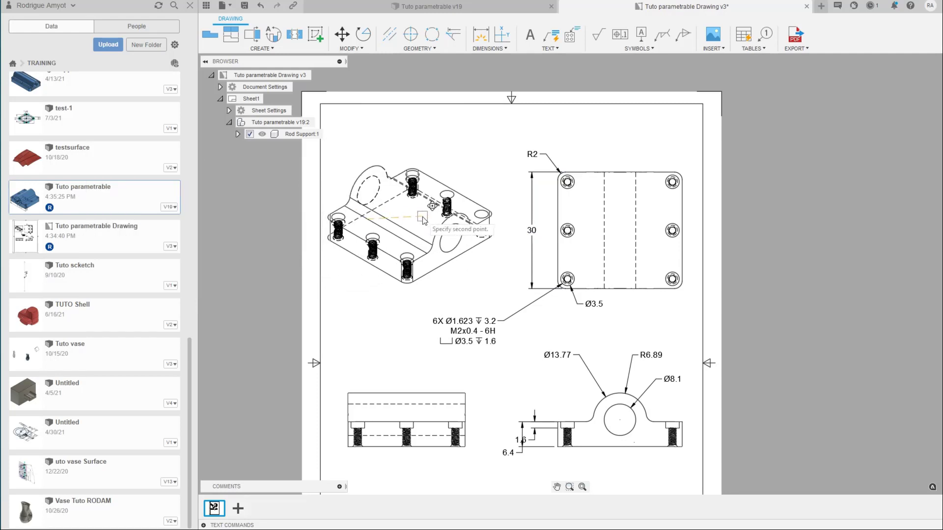
left_click(423, 220)
scroll(886, 326, "down", 1)
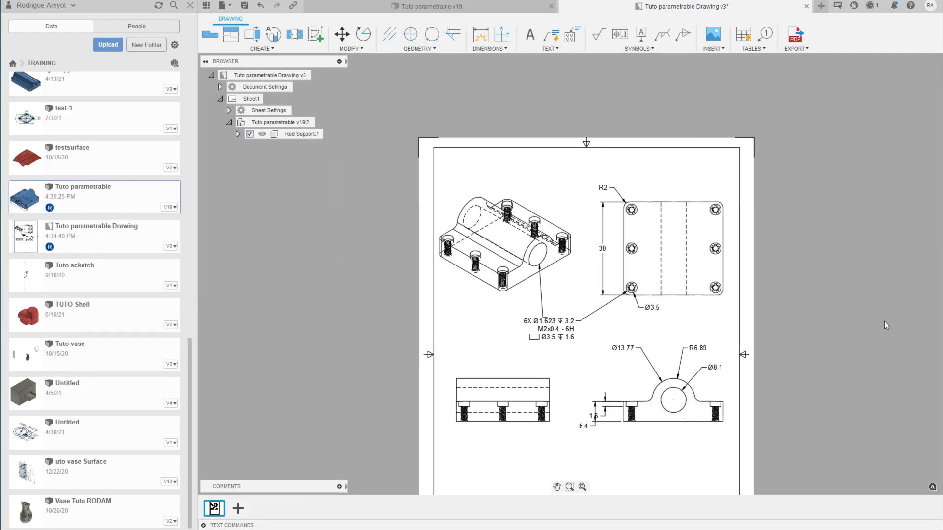
mouse_move(840, 368)
middle_mouse_down()
mouse_move(765, 278)
mouse_move(769, 295)
middle_mouse_up()
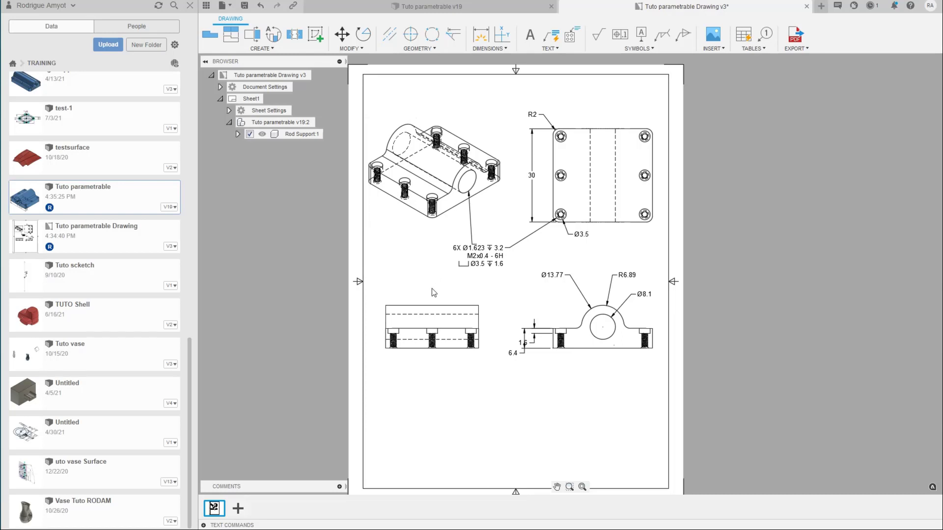
Step: Set the isometric view's style to shaded with hidden edges, and hide the project's file list
right_click(432, 166)
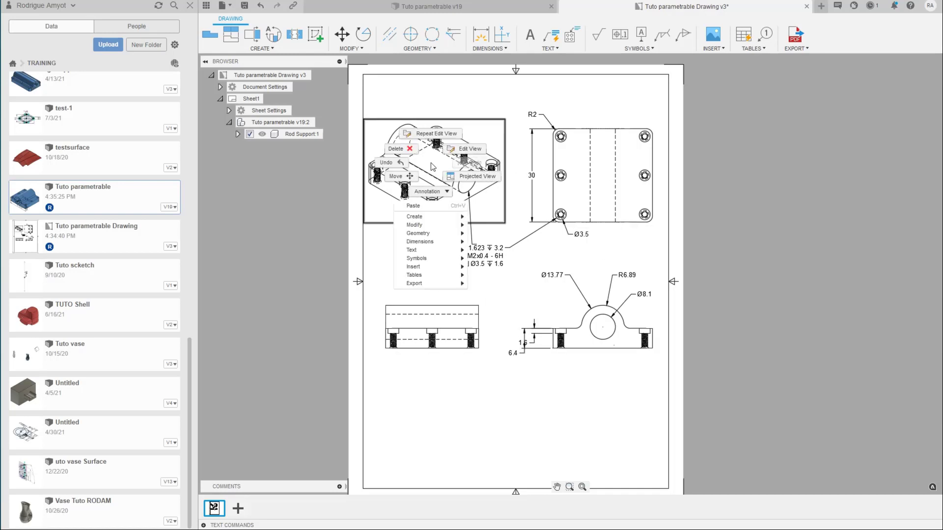
left_click(455, 151)
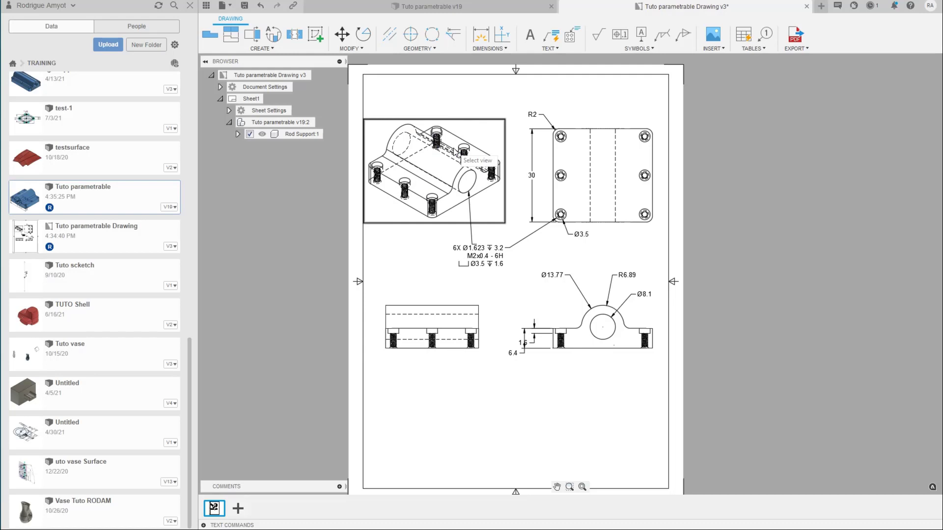
left_click(437, 165)
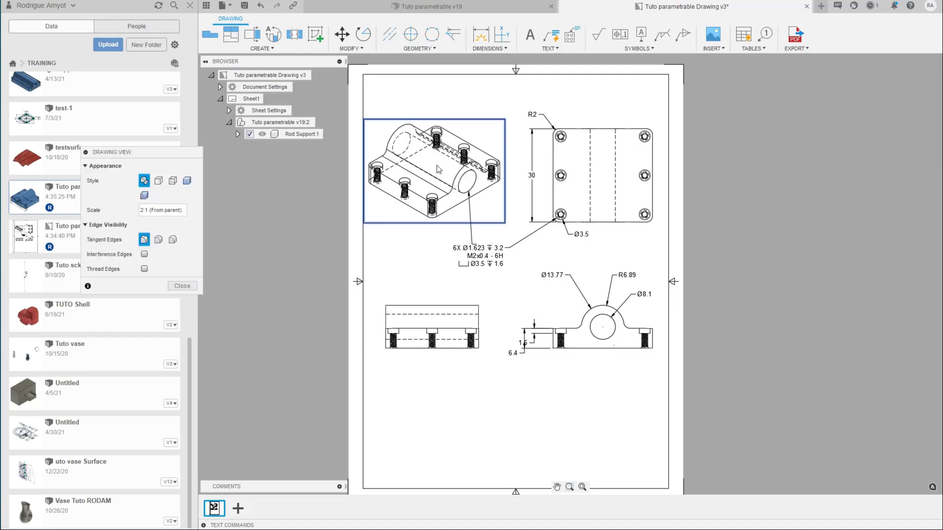
left_click_drag(178, 153, 313, 160)
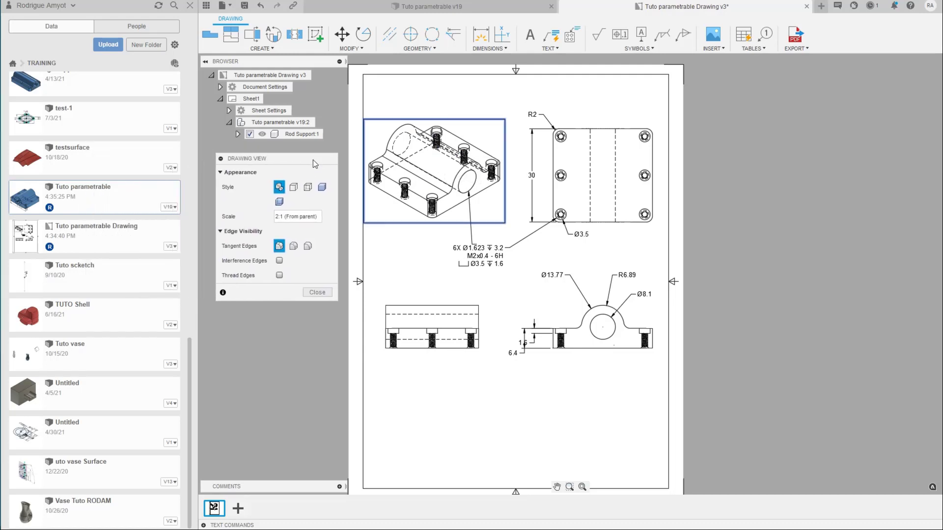
left_click(279, 202)
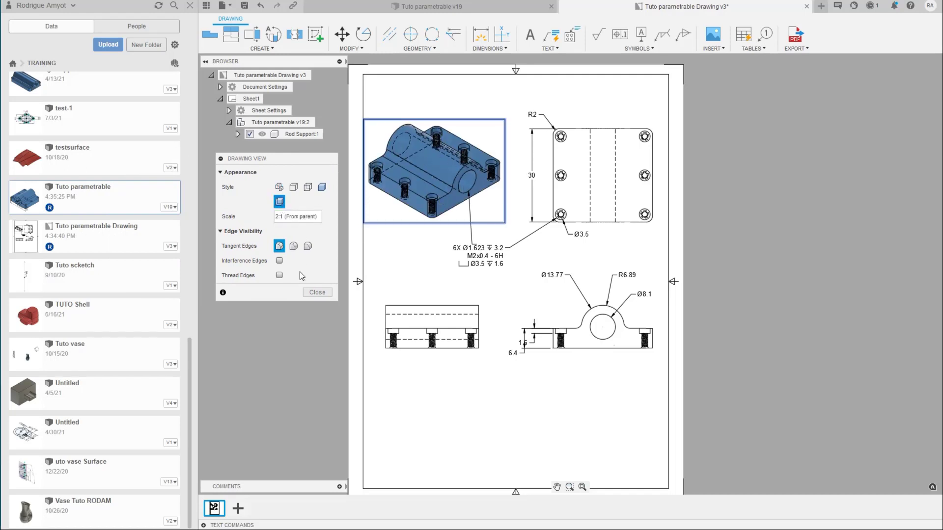
left_click(311, 294)
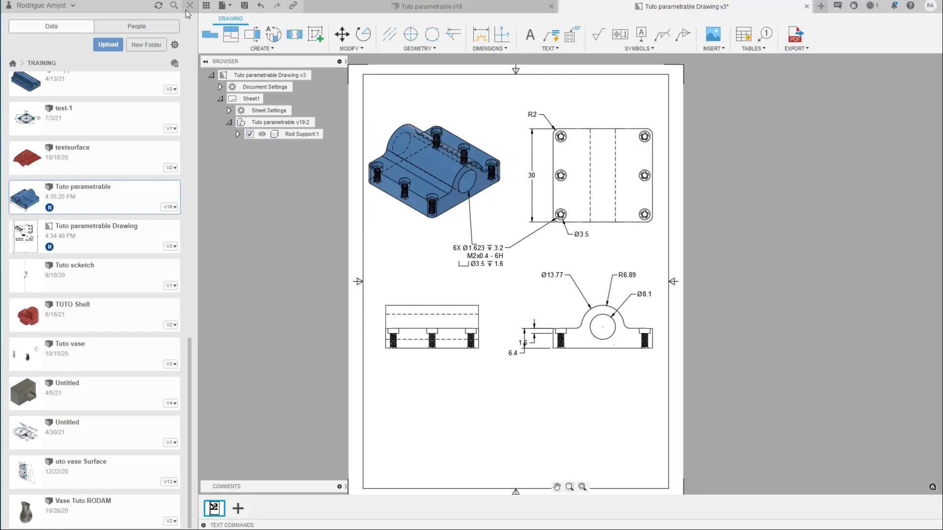
left_click(206, 7)
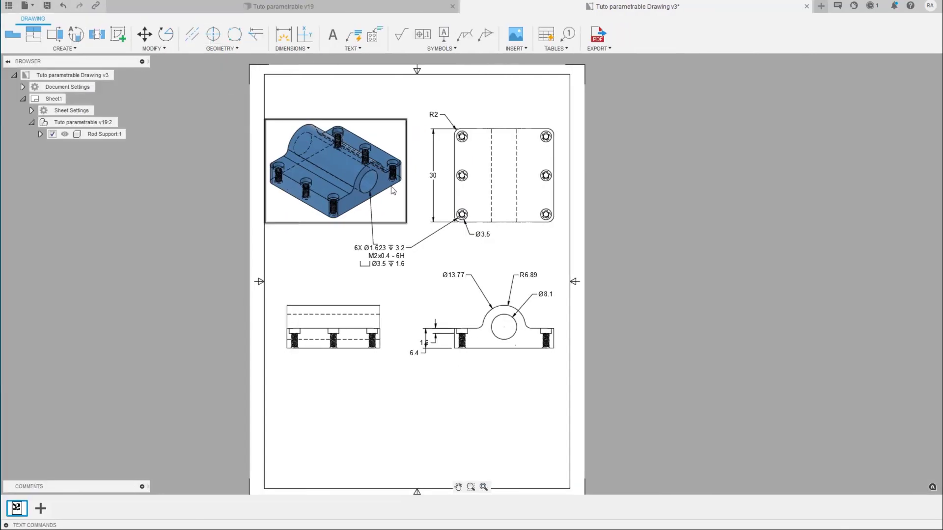